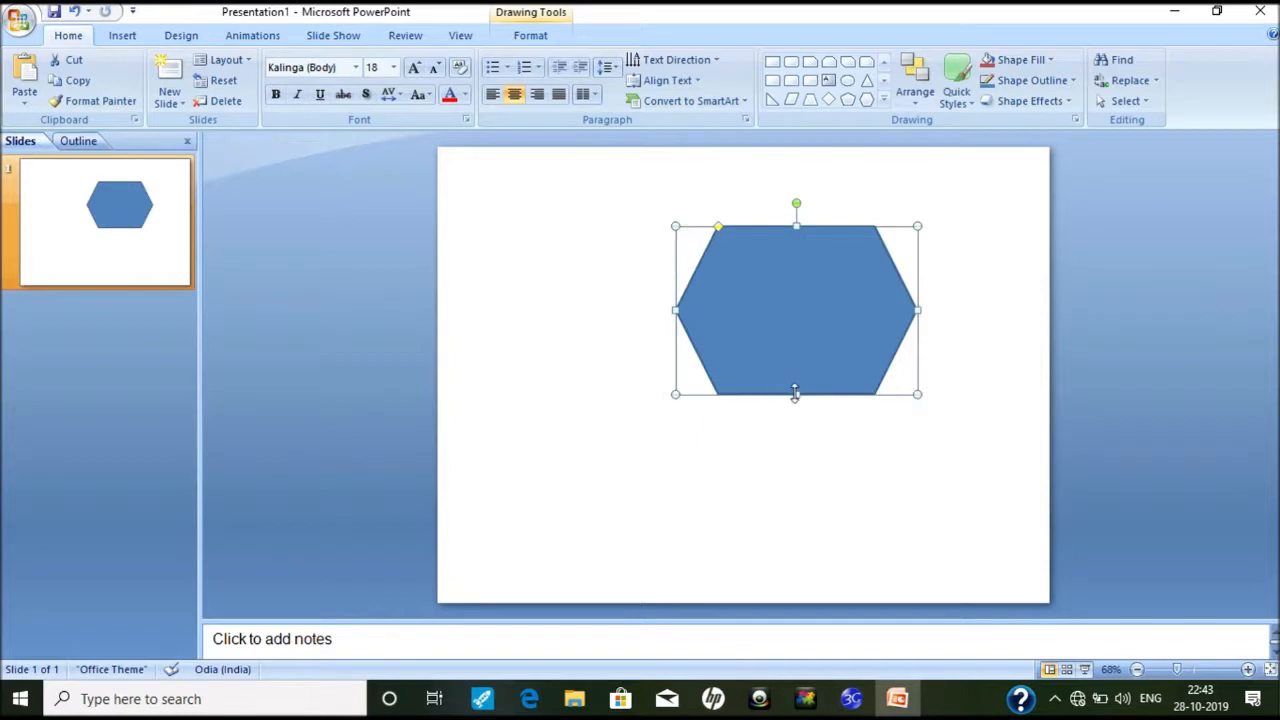
Step: Stand the hexagon on a point, stretch and widen it, and shift it lower left
{"action": "left_click_drag", "start_coordinate": [795, 393], "coordinate": [795, 403]}
{"action": "left_click_drag", "start_coordinate": [796, 203], "coordinate": [900, 315]}
{"action": "left_click_drag", "start_coordinate": [708, 316], "coordinate": [685, 315]}
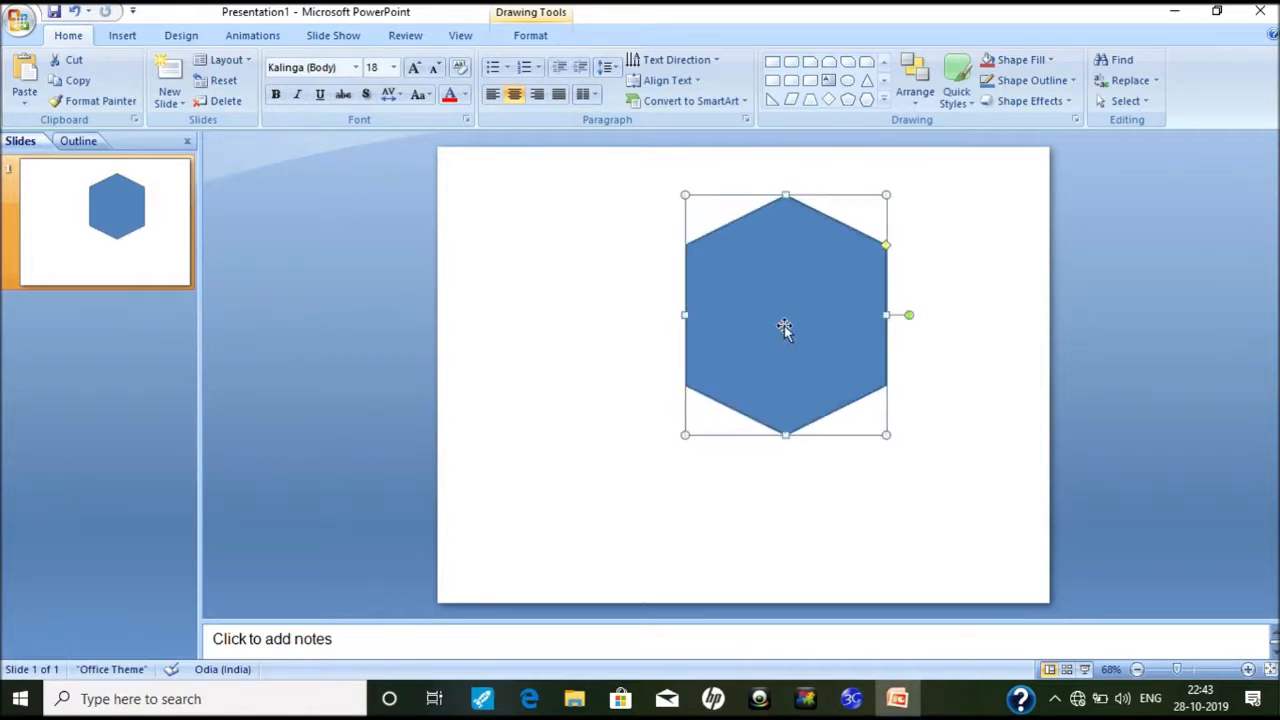
{"action": "left_click_drag", "start_coordinate": [786, 329], "coordinate": [721, 350]}
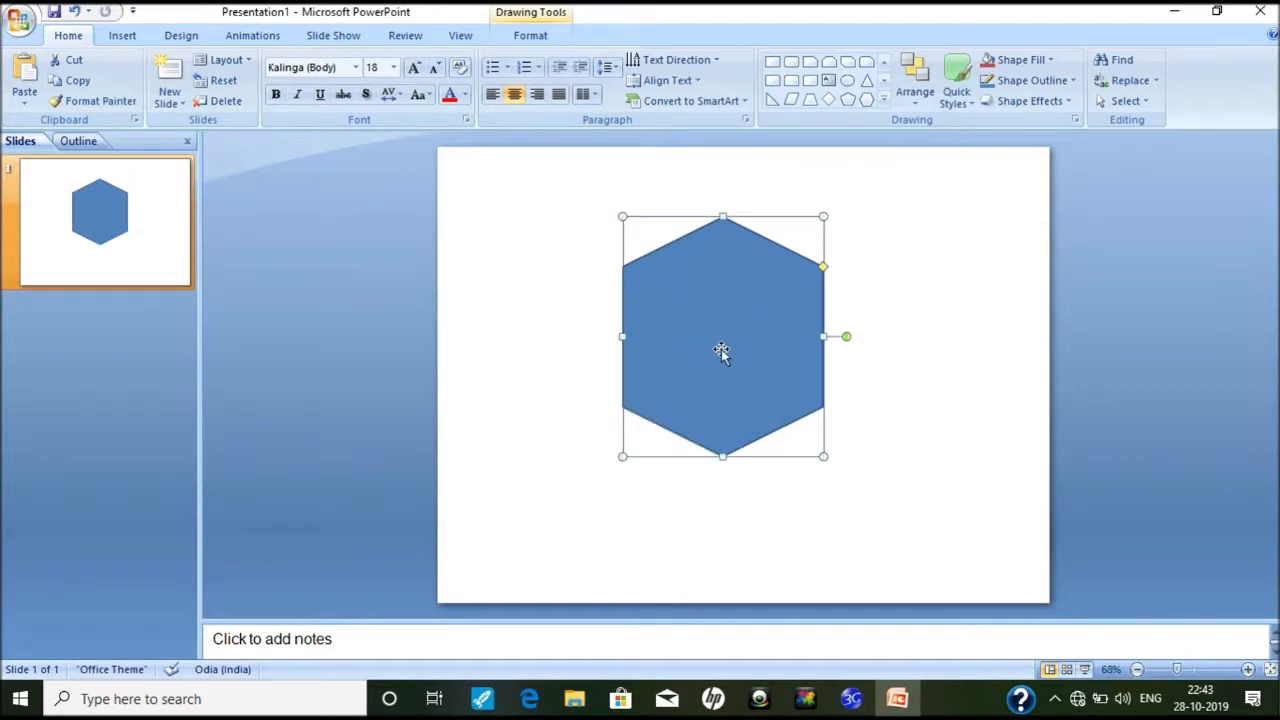
Step: Copy the hexagon, shrink the copy and centre it inside the original
{"action": "key", "text": "ctrl+d"}
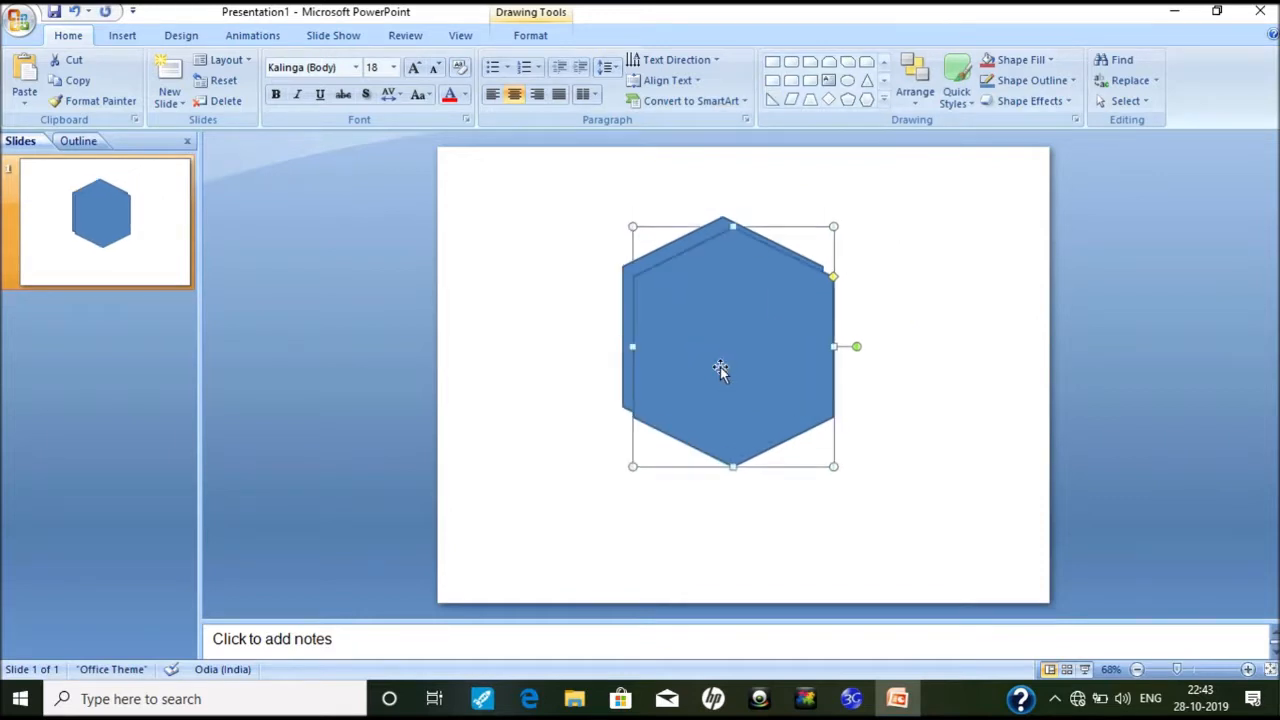
{"action": "key", "text": "ctrl+z"}
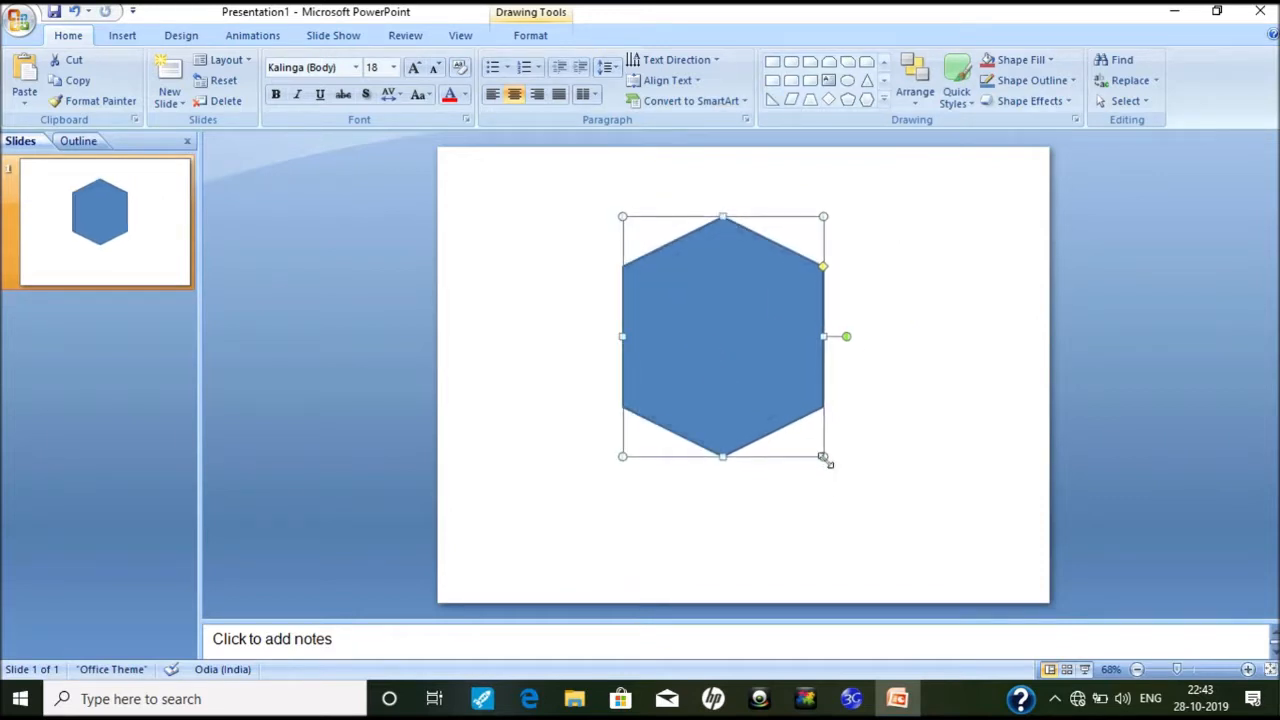
{"action": "left_click_drag", "start_coordinate": [826, 459], "coordinate": [802, 428]}
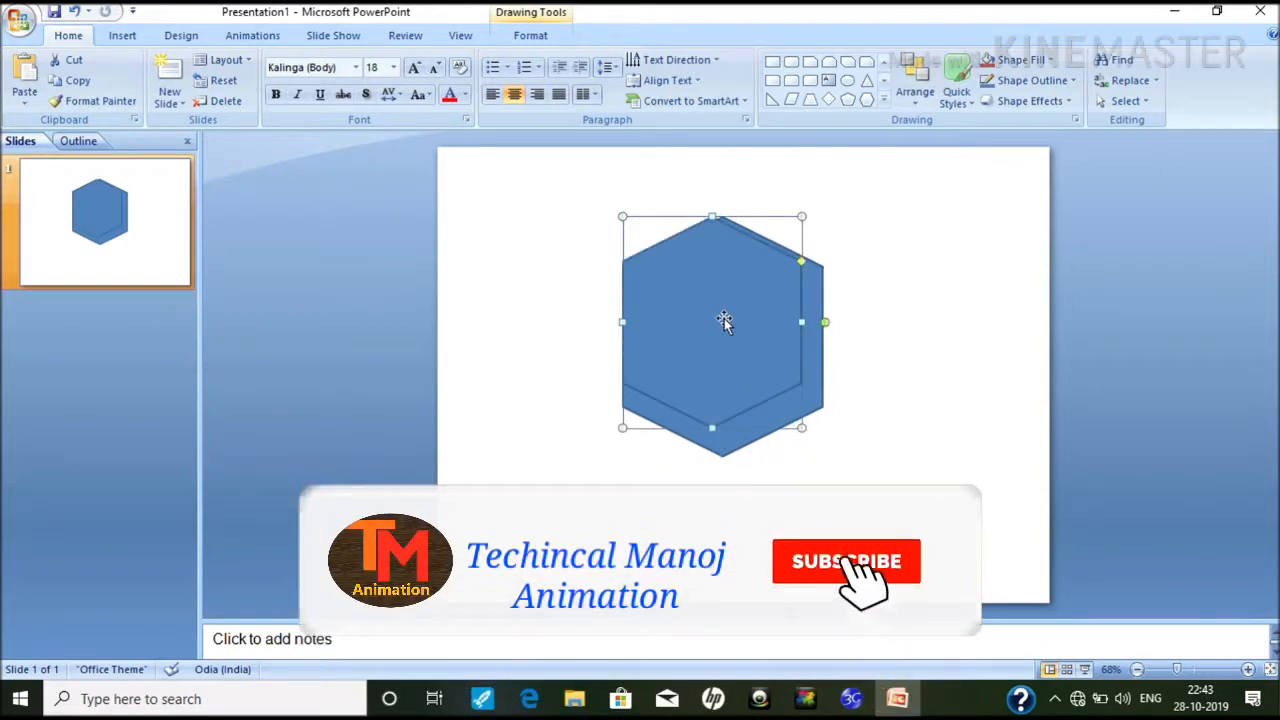
{"action": "left_click_drag", "start_coordinate": [724, 318], "coordinate": [734, 333]}
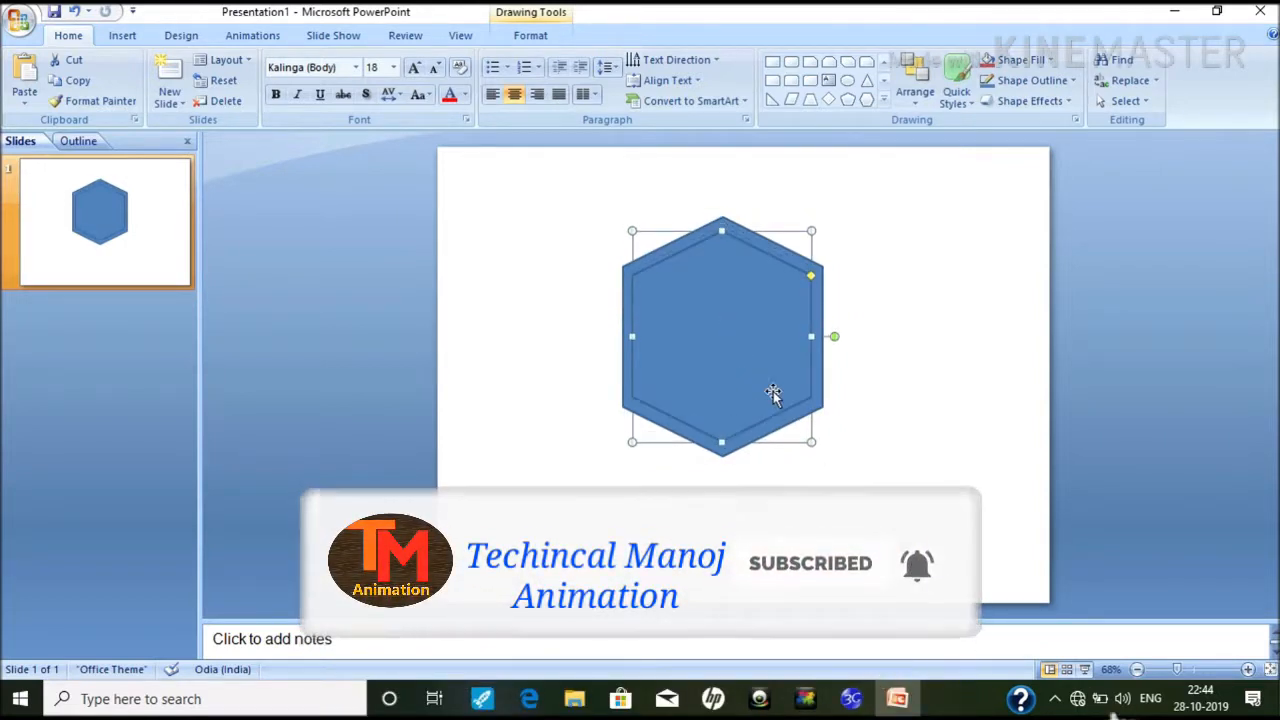
{"action": "left_click_drag", "start_coordinate": [811, 441], "coordinate": [802, 432]}
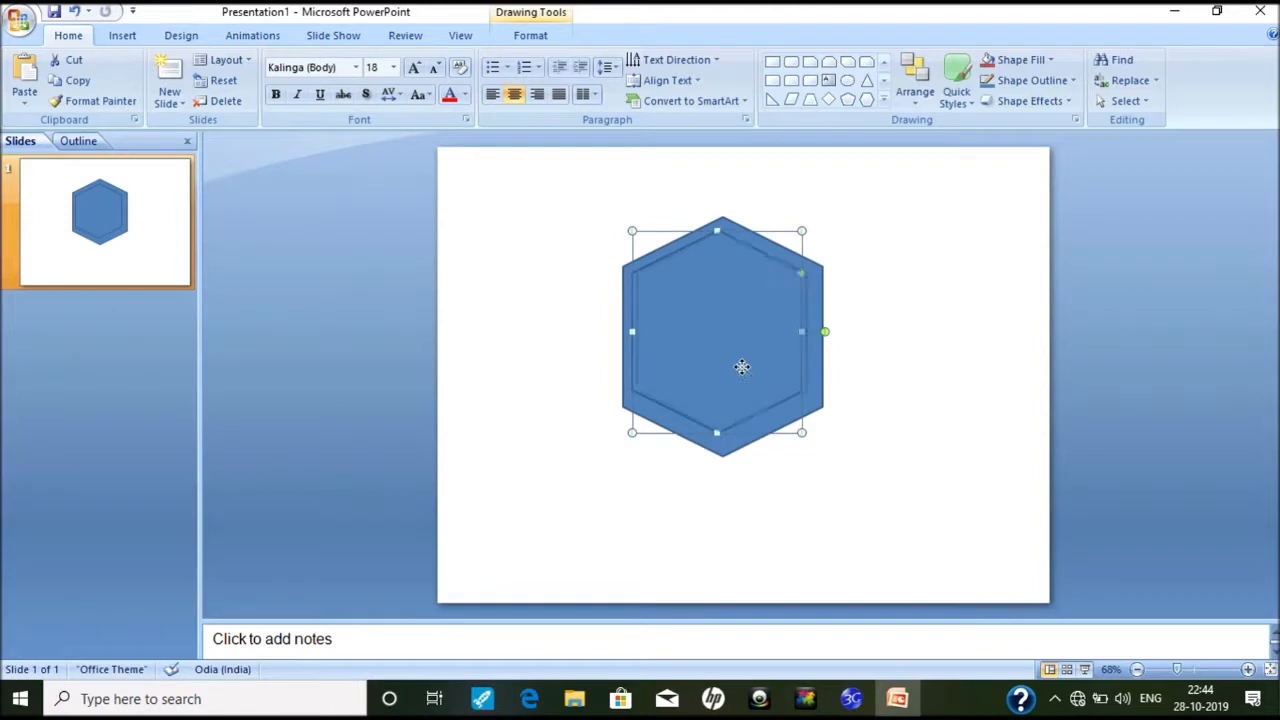
{"action": "left_click_drag", "start_coordinate": [742, 367], "coordinate": [744, 375]}
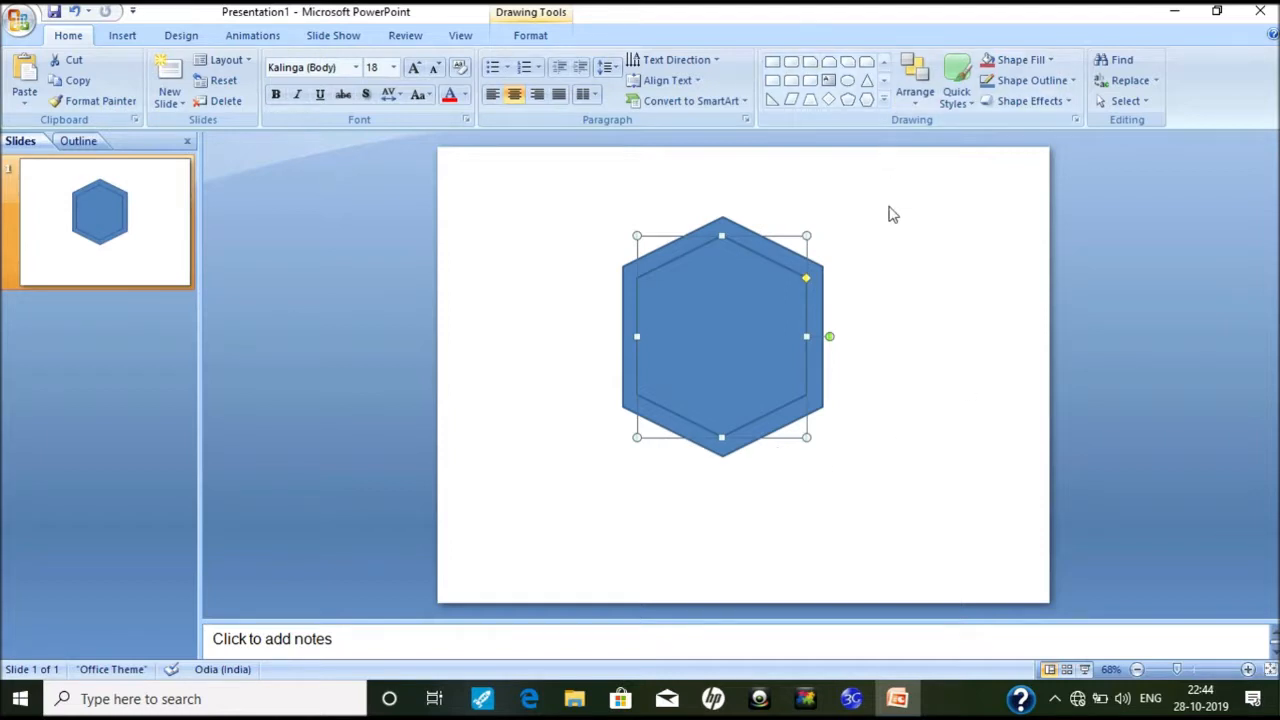
{"action": "left_click", "coordinate": [557, 194]}
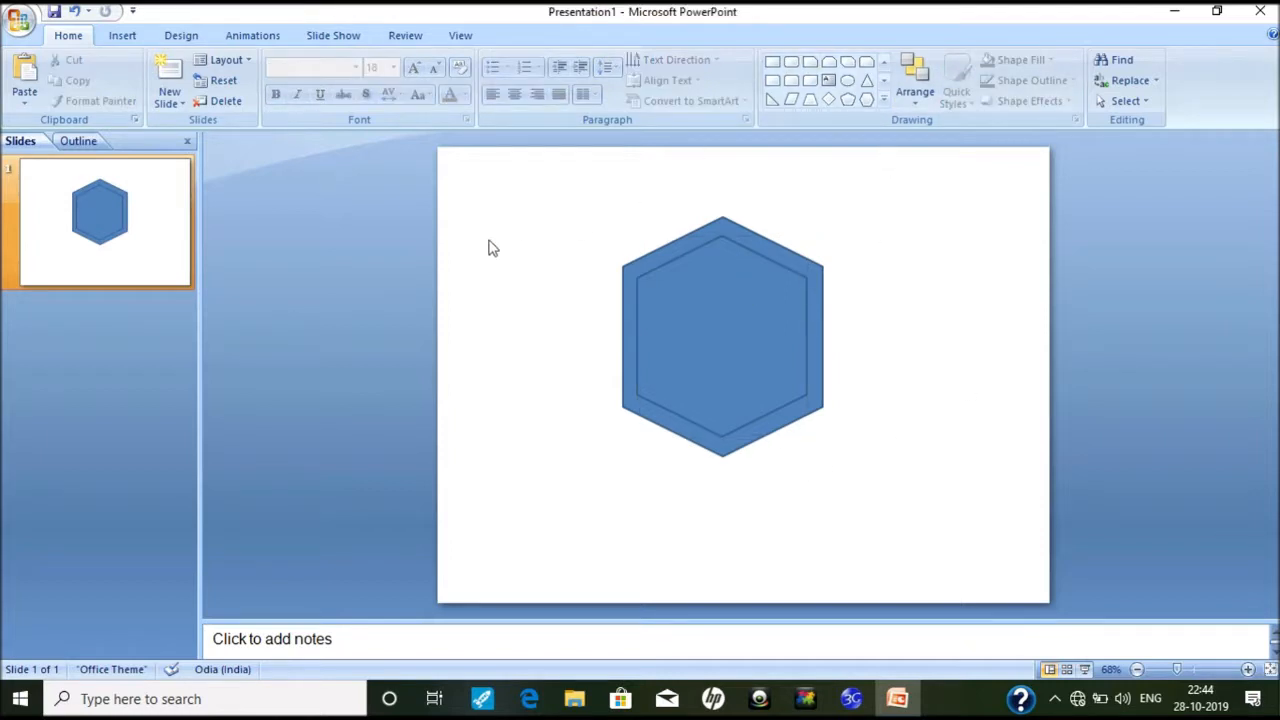
Step: Draw a small parallelogram and tilt it into a slanted piece
{"action": "left_click", "coordinate": [884, 81]}
{"action": "left_click", "coordinate": [886, 101]}
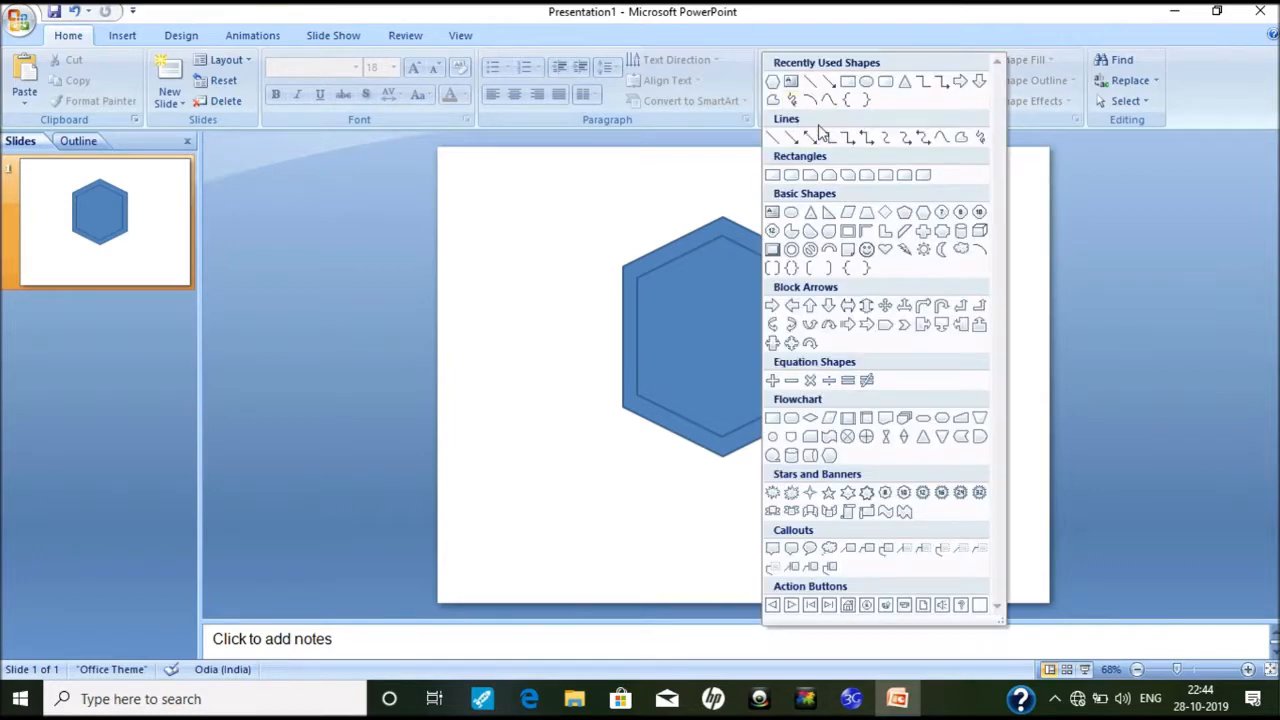
{"action": "left_click", "coordinate": [903, 231]}
{"action": "left_click_drag", "start_coordinate": [545, 290], "coordinate": [608, 350]}
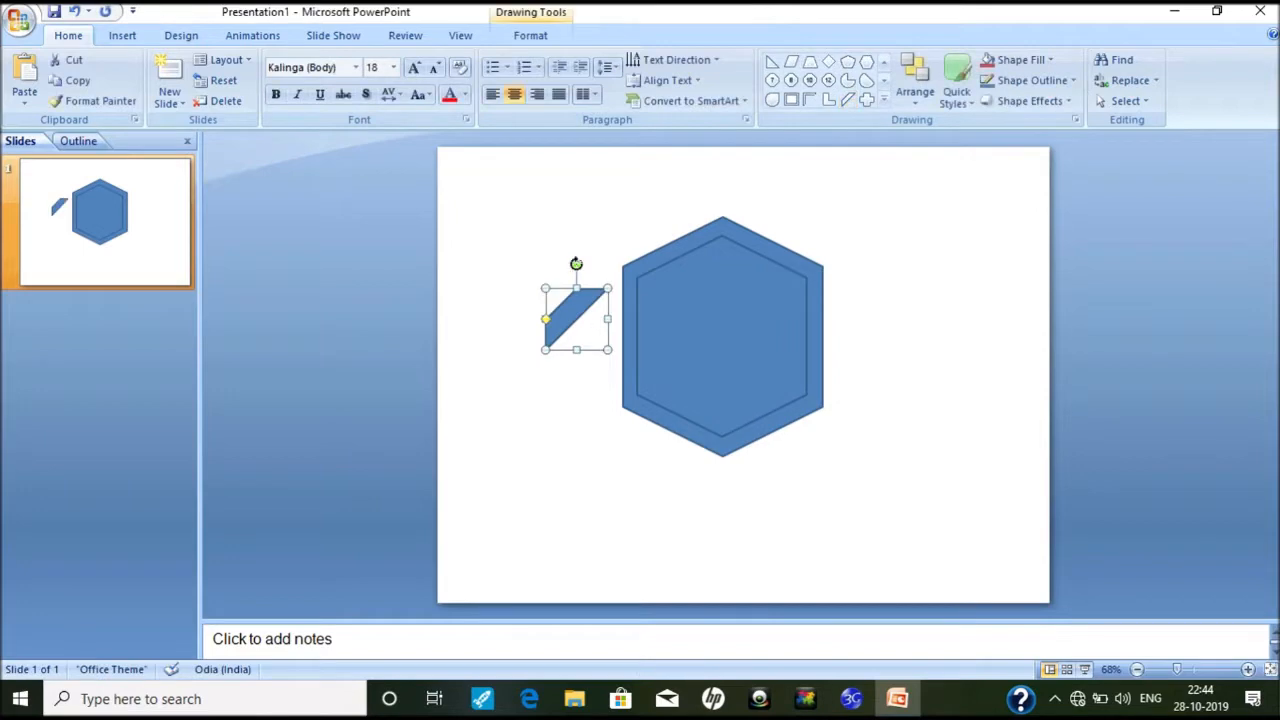
{"action": "mouse_move", "coordinate": [577, 265]}
{"action": "left_mouse_down"}
{"action": "mouse_move", "coordinate": [526, 280]}
{"action": "mouse_move", "coordinate": [555, 362]}
{"action": "mouse_move", "coordinate": [537, 320]}
{"action": "mouse_move", "coordinate": [635, 458]}
{"action": "mouse_move", "coordinate": [652, 460]}
{"action": "mouse_move", "coordinate": [606, 461]}
{"action": "mouse_move", "coordinate": [655, 450]}
{"action": "left_mouse_up"}
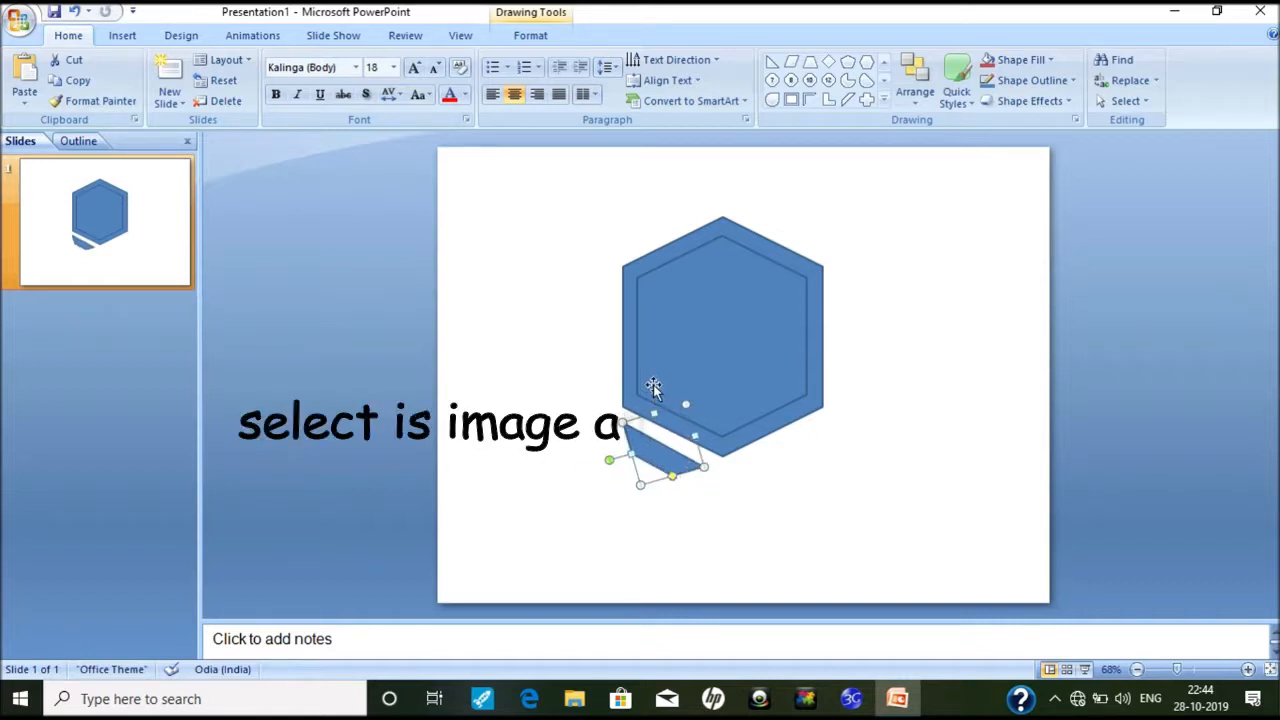
Step: Copy the slanted piece, flip the copy horizontally, and place it under the hexagon's right side
{"action": "key", "text": "ctrl+c"}
{"action": "key", "text": "ctrl+v"}
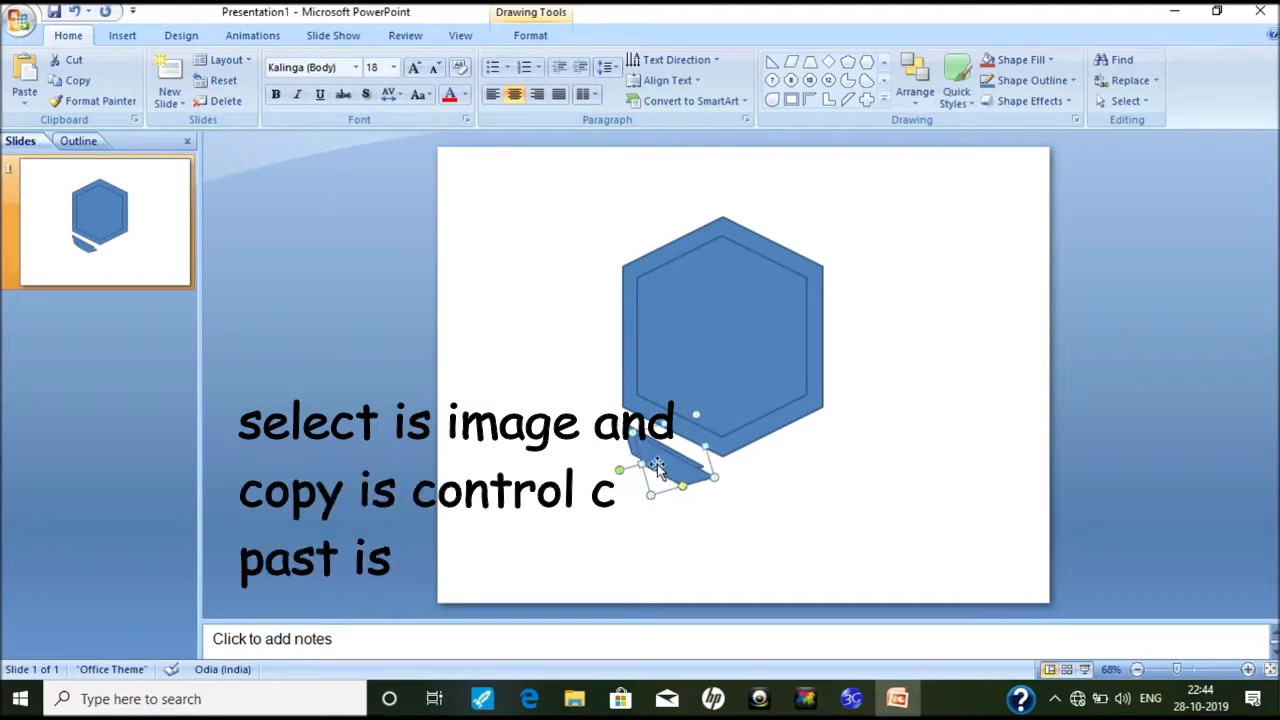
{"action": "left_click_drag", "start_coordinate": [676, 464], "coordinate": [800, 462]}
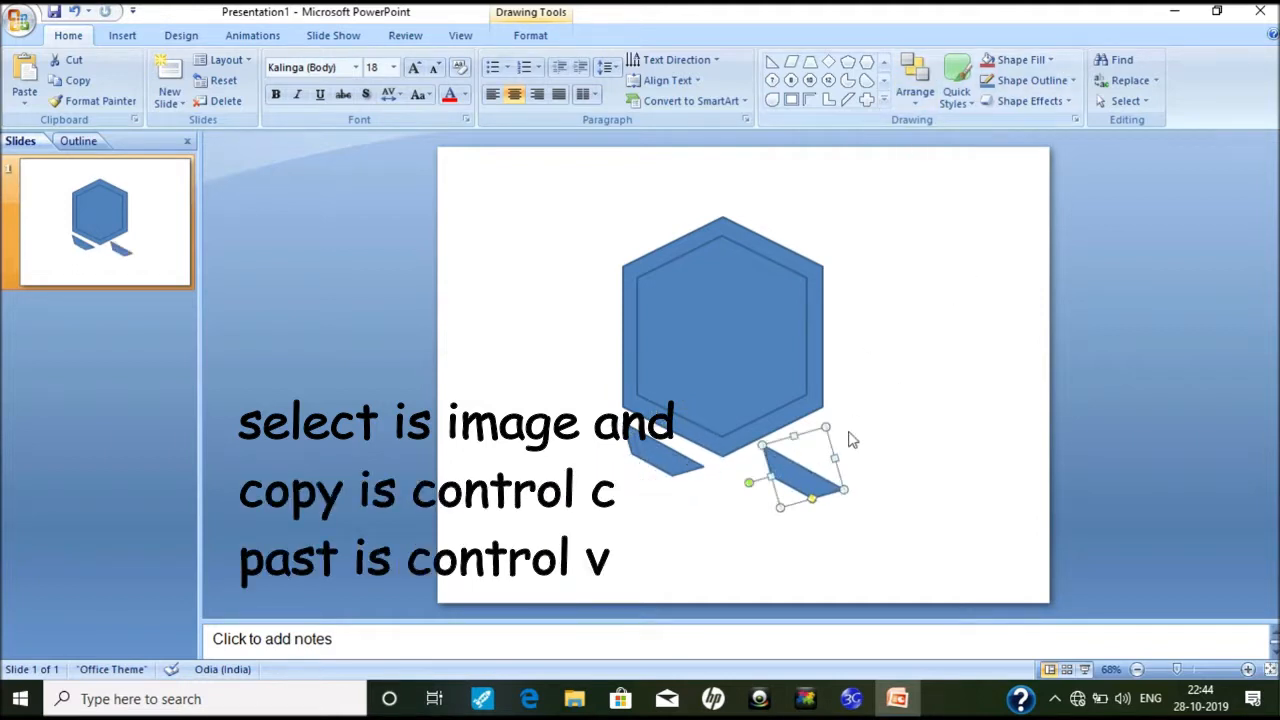
{"action": "left_click", "coordinate": [917, 88]}
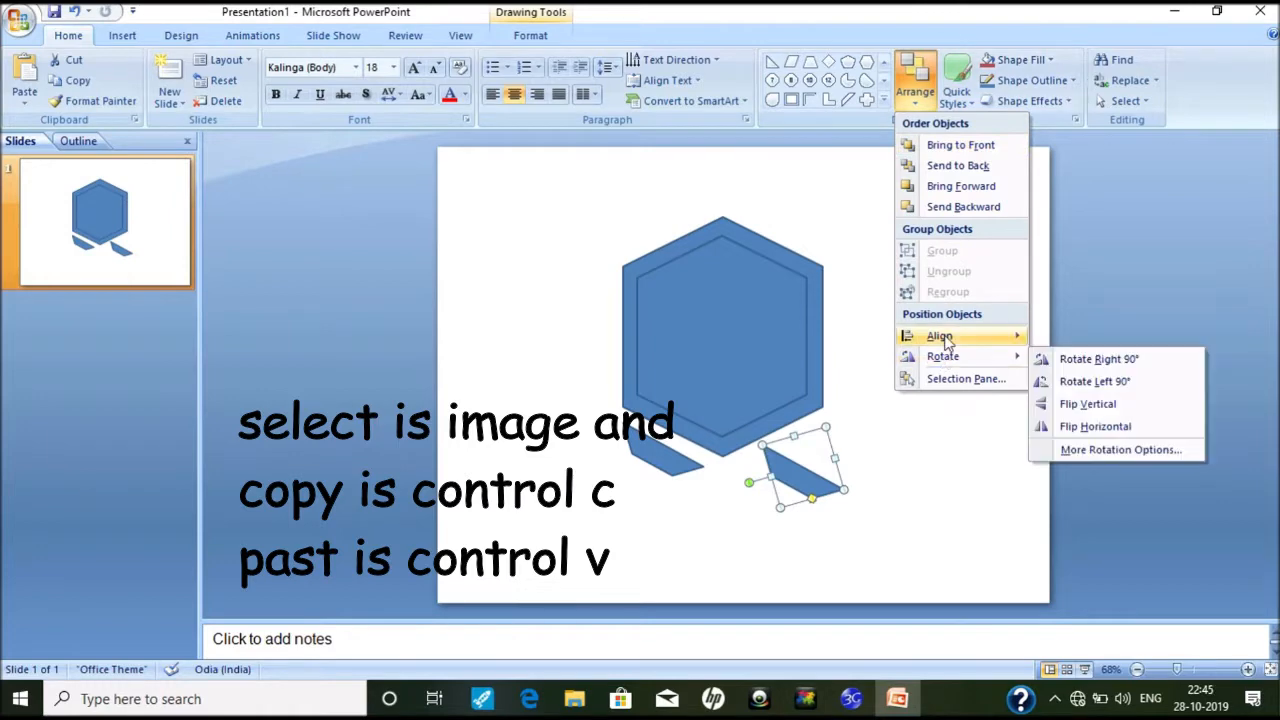
{"action": "mouse_move", "coordinate": [948, 360]}
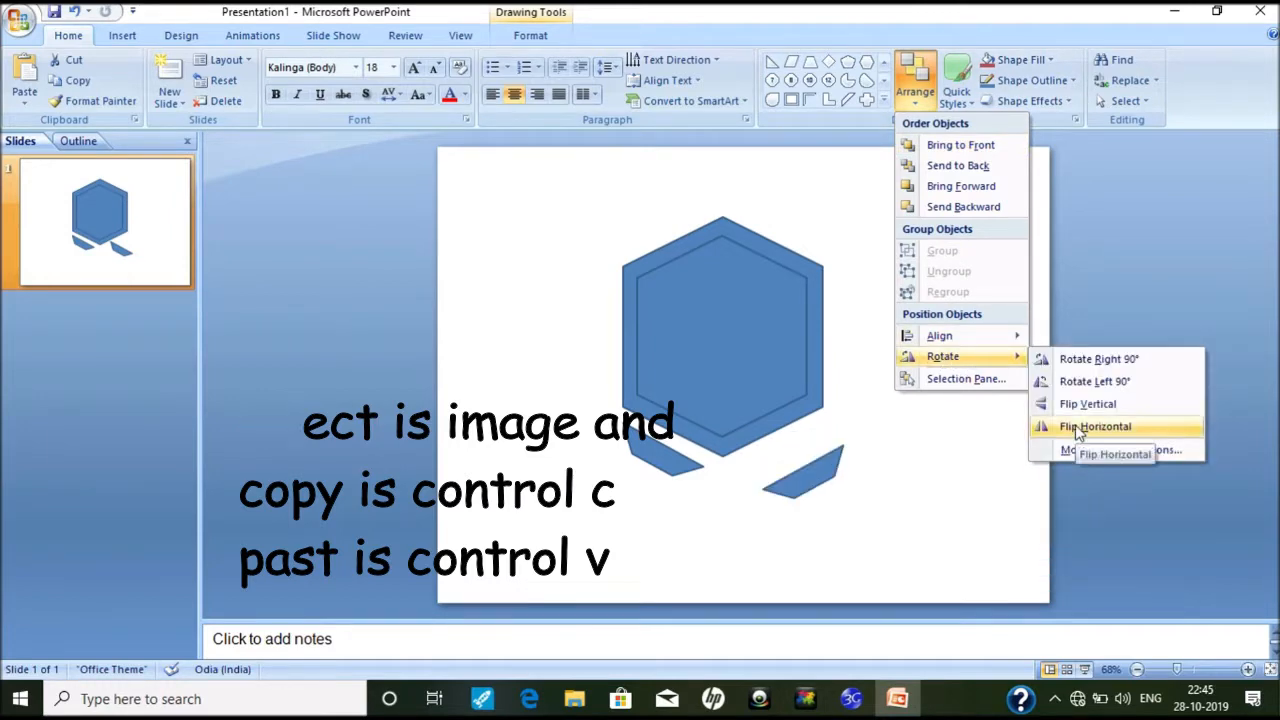
{"action": "left_click", "coordinate": [1082, 432]}
{"action": "left_click_drag", "start_coordinate": [808, 468], "coordinate": [789, 456]}
{"action": "left_click", "coordinate": [654, 445]}
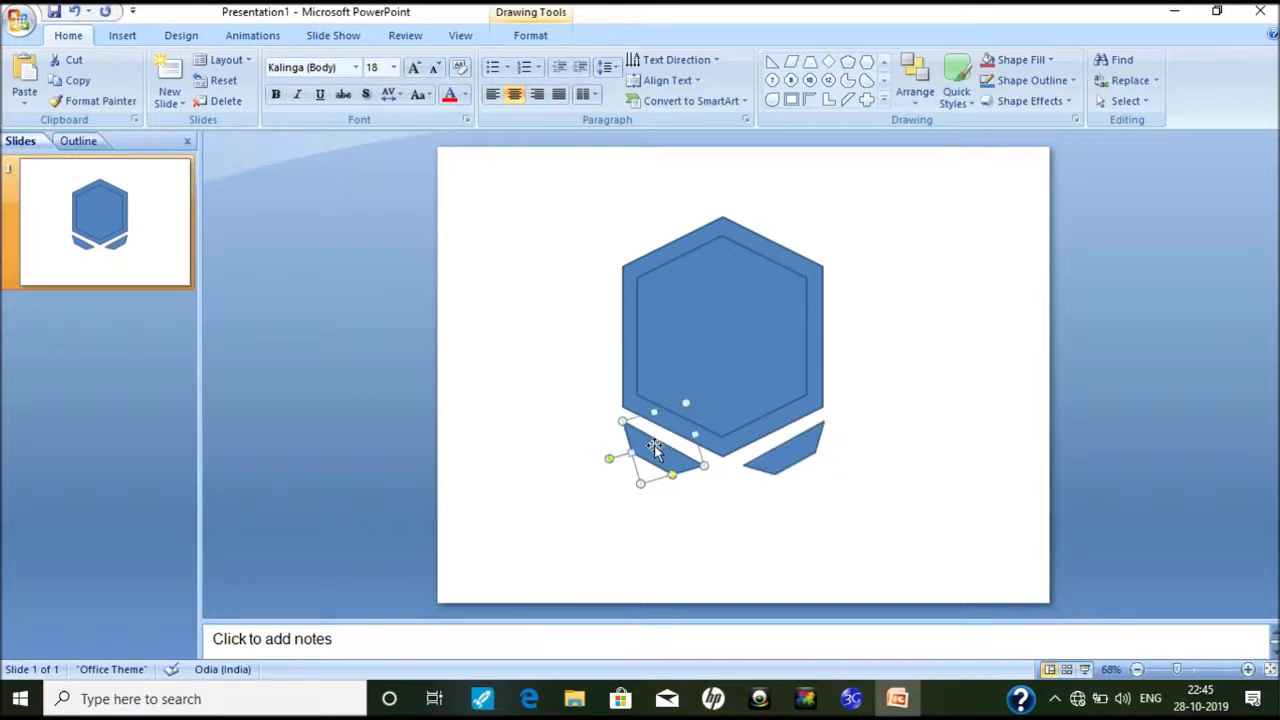
{"action": "left_click", "coordinate": [706, 493]}
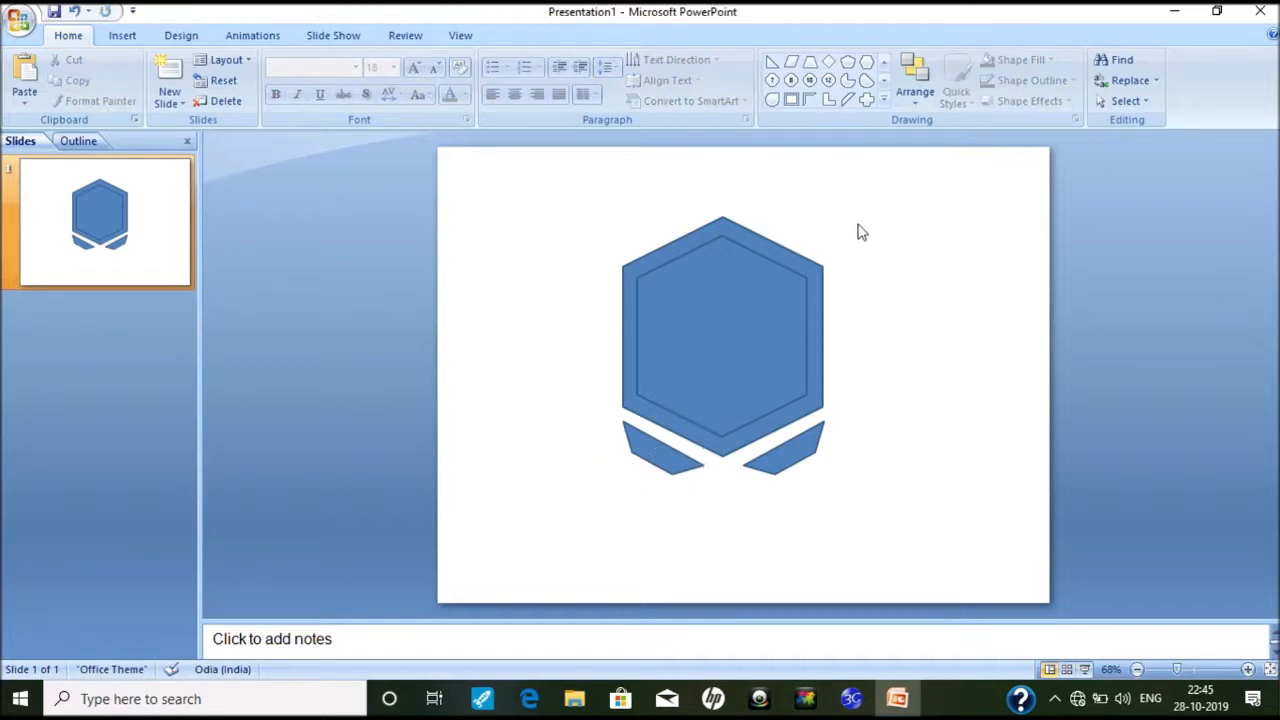
Step: Draw a tall, narrow upright hexagon over the top of the emblem
{"action": "left_click", "coordinate": [867, 66]}
{"action": "left_click", "coordinate": [521, 278]}
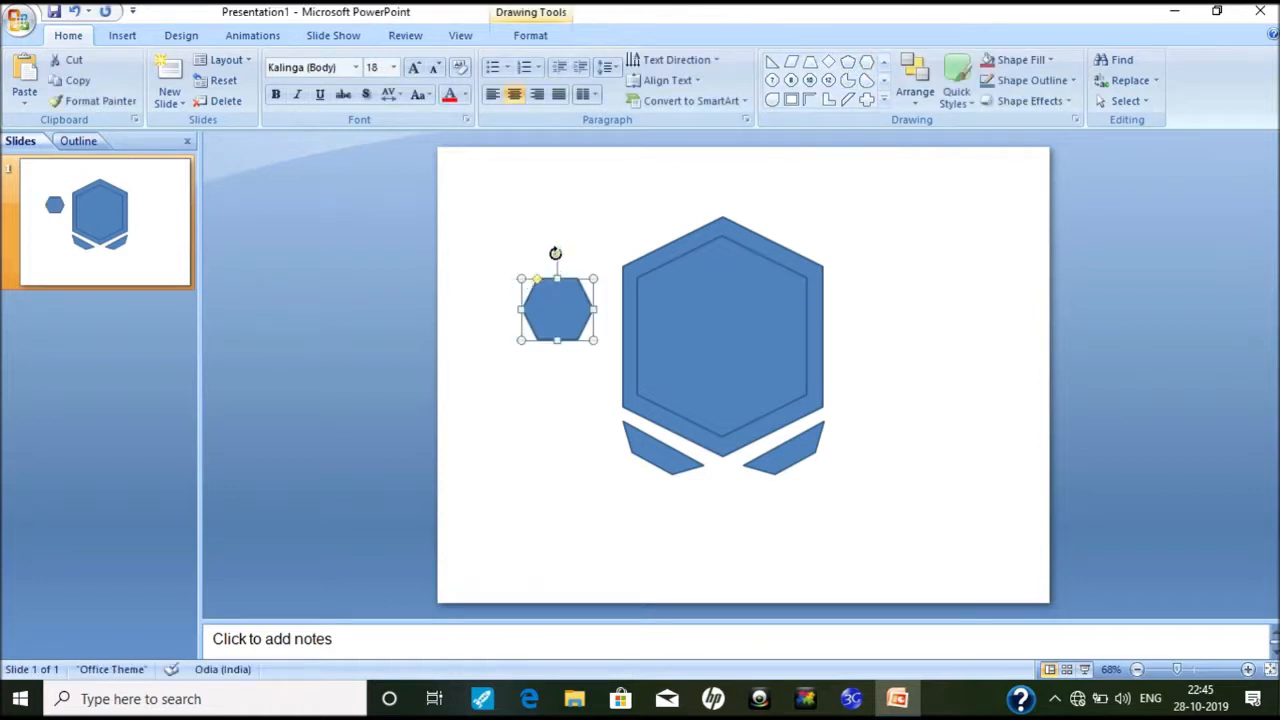
{"action": "left_click_drag", "start_coordinate": [555, 253], "coordinate": [598, 309]}
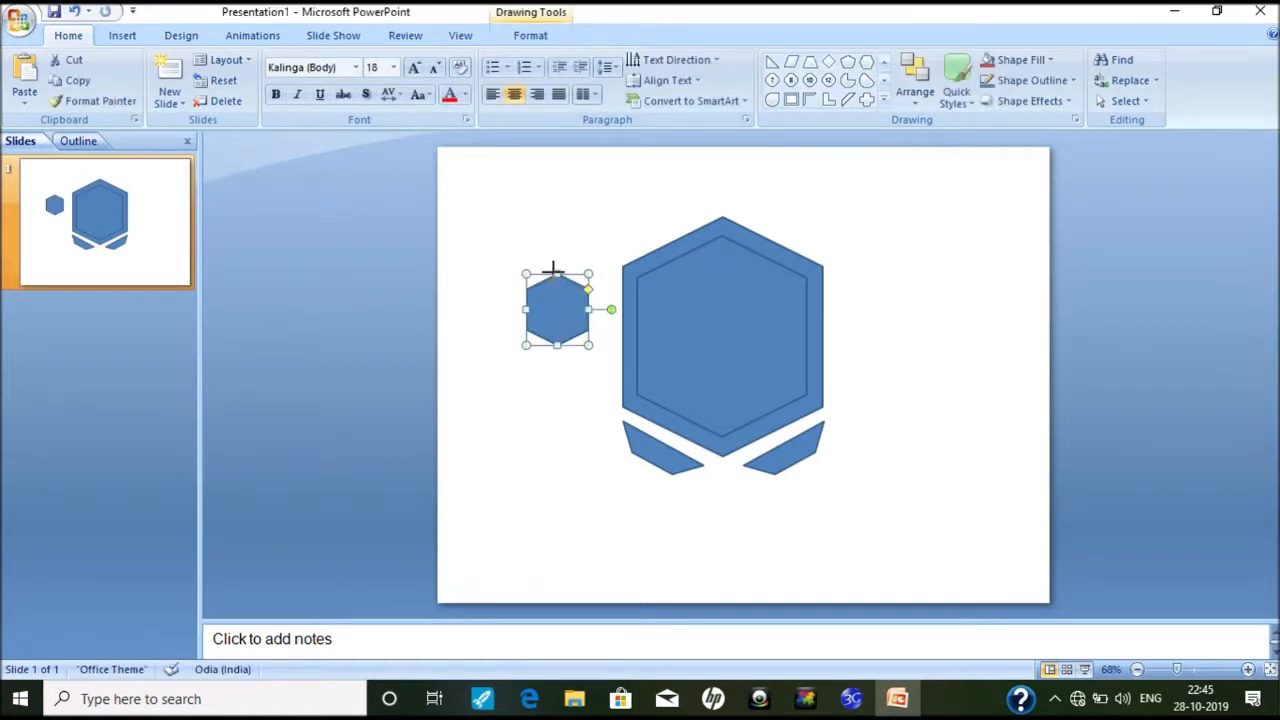
{"action": "left_click_drag", "start_coordinate": [553, 270], "coordinate": [557, 197]}
{"action": "left_click_drag", "start_coordinate": [544, 302], "coordinate": [708, 272]}
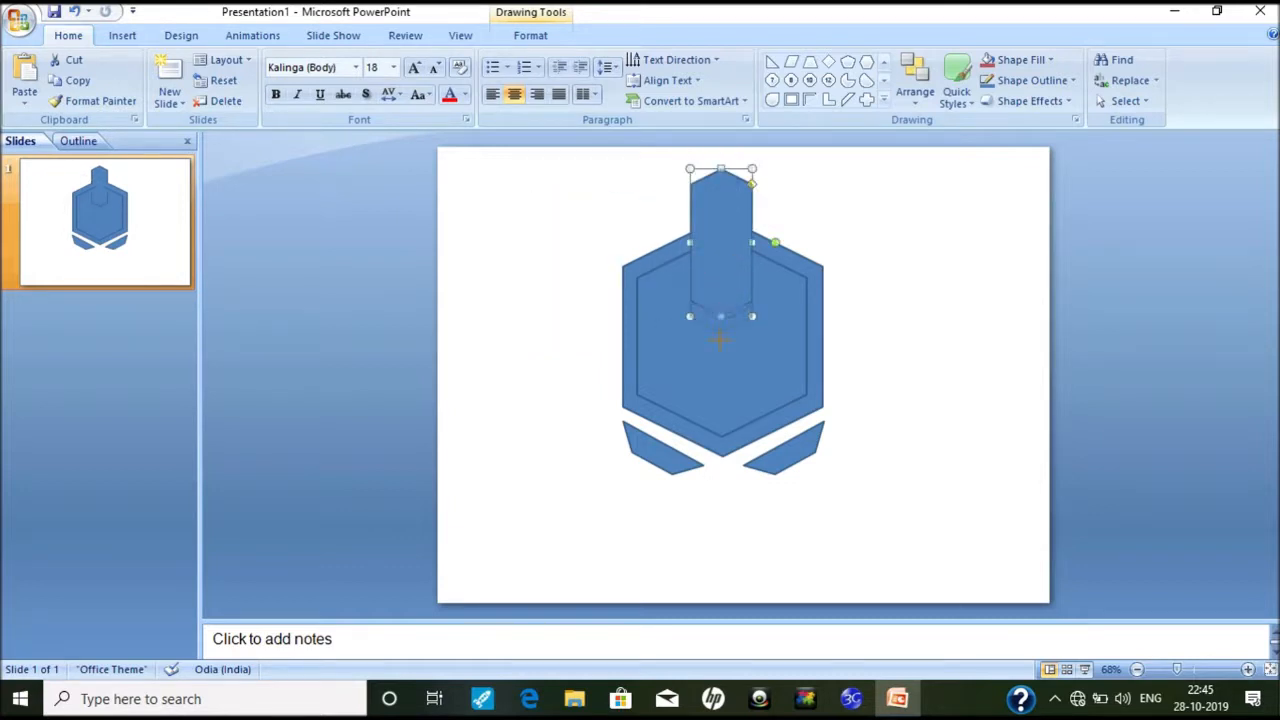
{"action": "left_click_drag", "start_coordinate": [720, 340], "coordinate": [720, 356]}
{"action": "left_click_drag", "start_coordinate": [689, 263], "coordinate": [716, 235]}
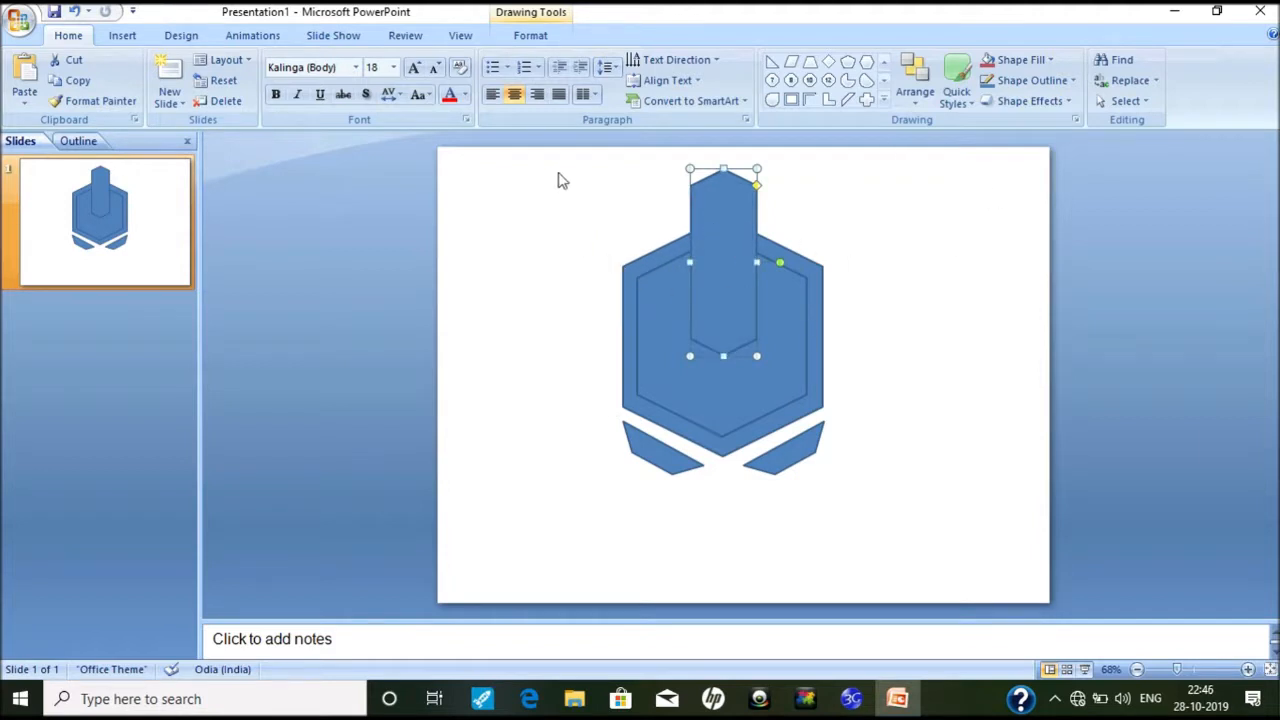
Step: Copy the tall hexagon, shrink the copy and centre it inside
{"action": "key", "text": "ctrl+d"}
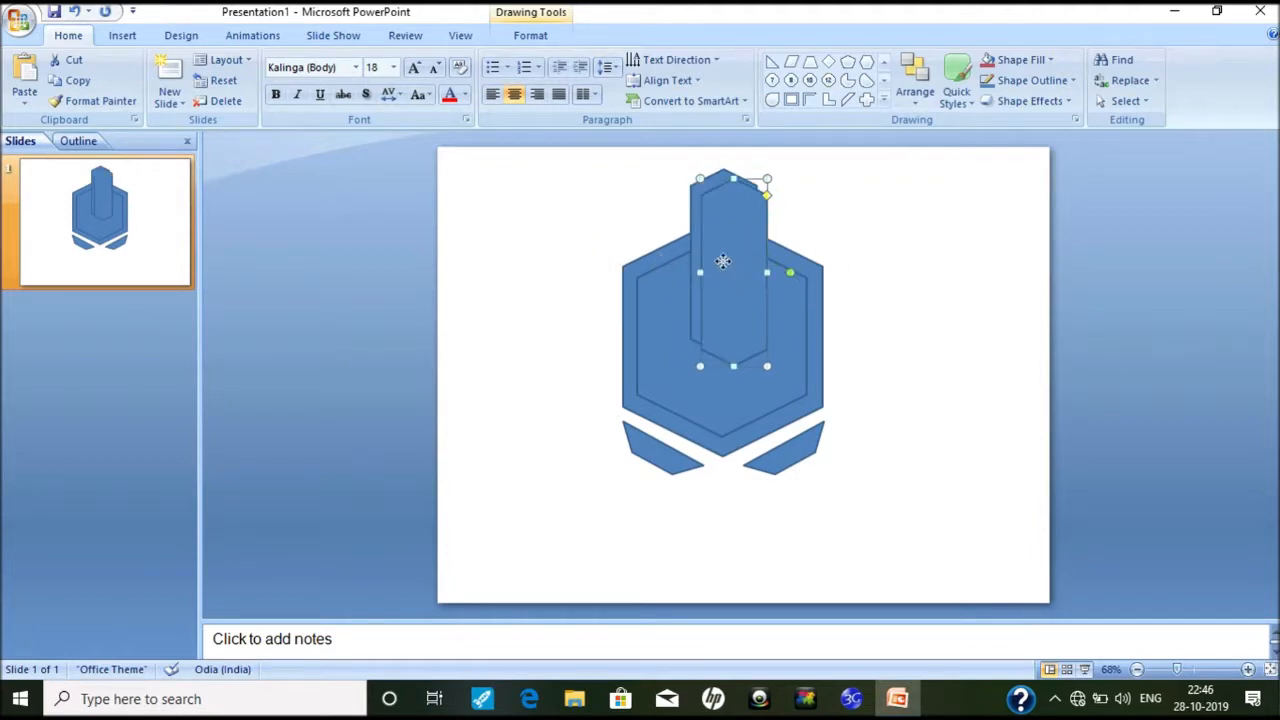
{"action": "key", "text": "ctrl+z"}
{"action": "left_click_drag", "start_coordinate": [756, 357], "coordinate": [744, 327]}
{"action": "mouse_move", "coordinate": [723, 261]}
{"action": "left_mouse_down"}
{"action": "mouse_move", "coordinate": [730, 276]}
{"action": "mouse_move", "coordinate": [730, 265]}
{"action": "left_mouse_up"}
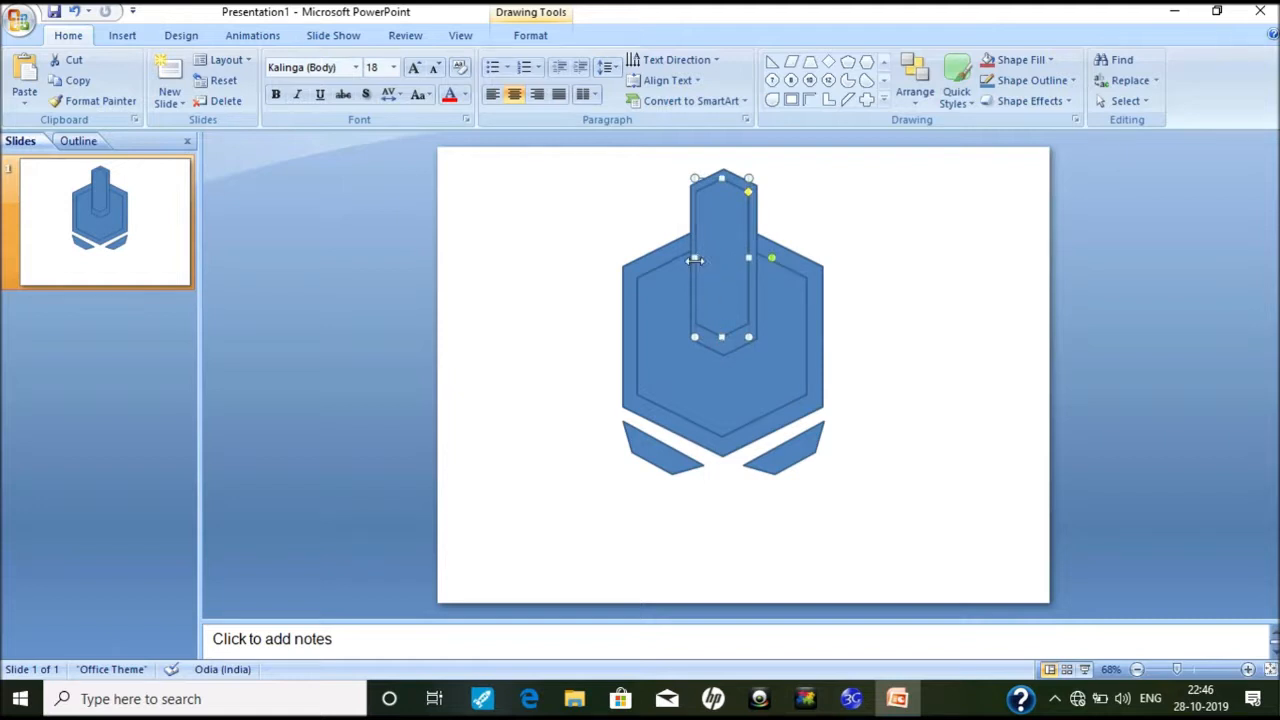
{"action": "left_click_drag", "start_coordinate": [695, 258], "coordinate": [720, 268]}
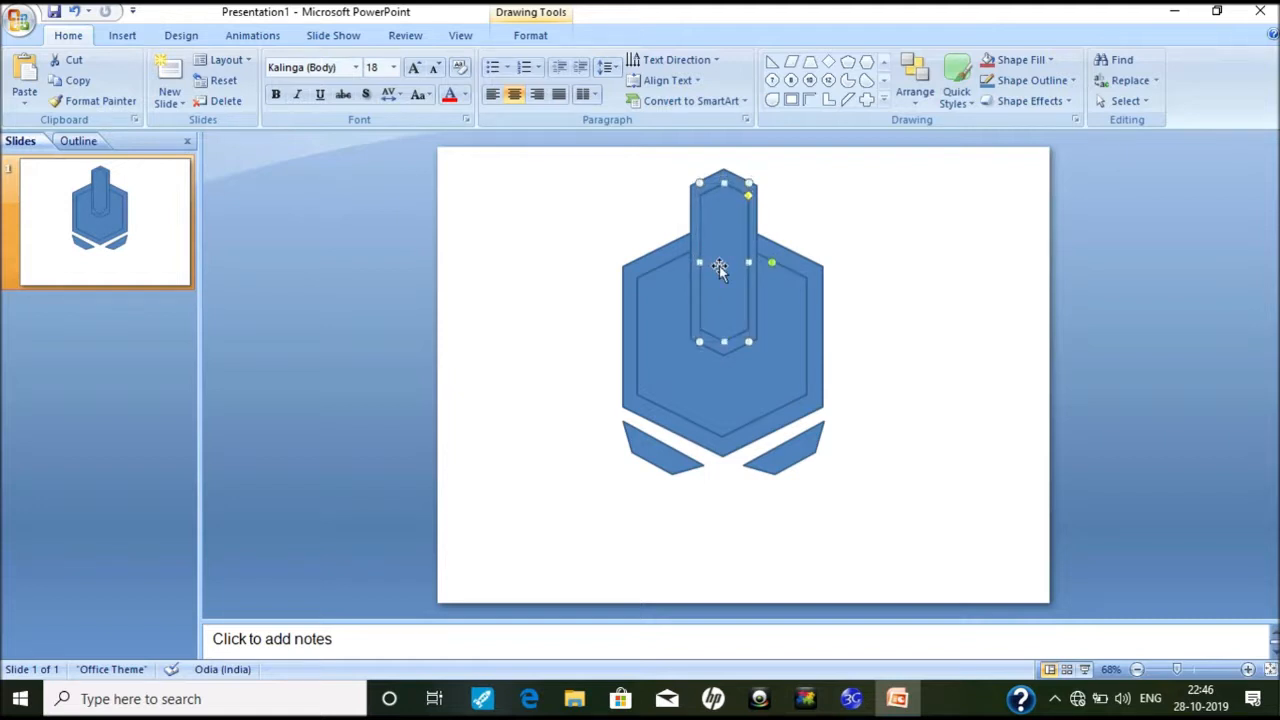
{"action": "left_click", "coordinate": [561, 283]}
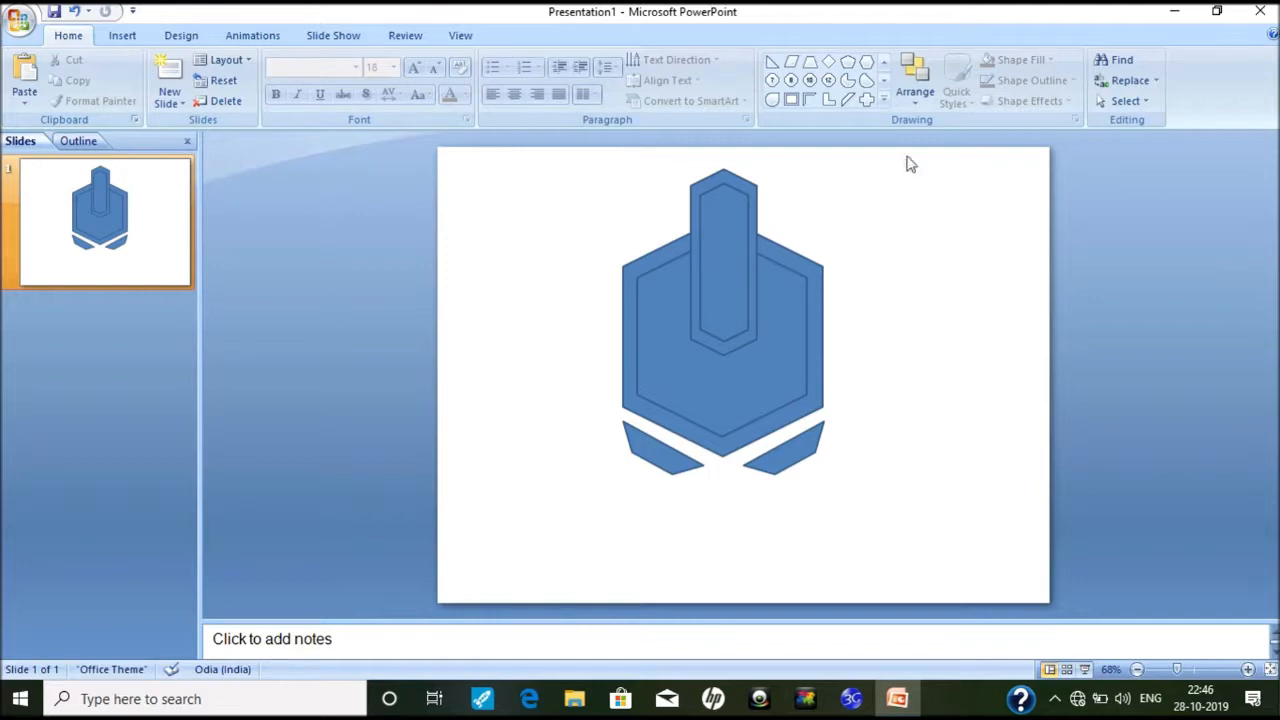
Step: Draw a small diamond between the two slanted wings
{"action": "left_click", "coordinate": [828, 62]}
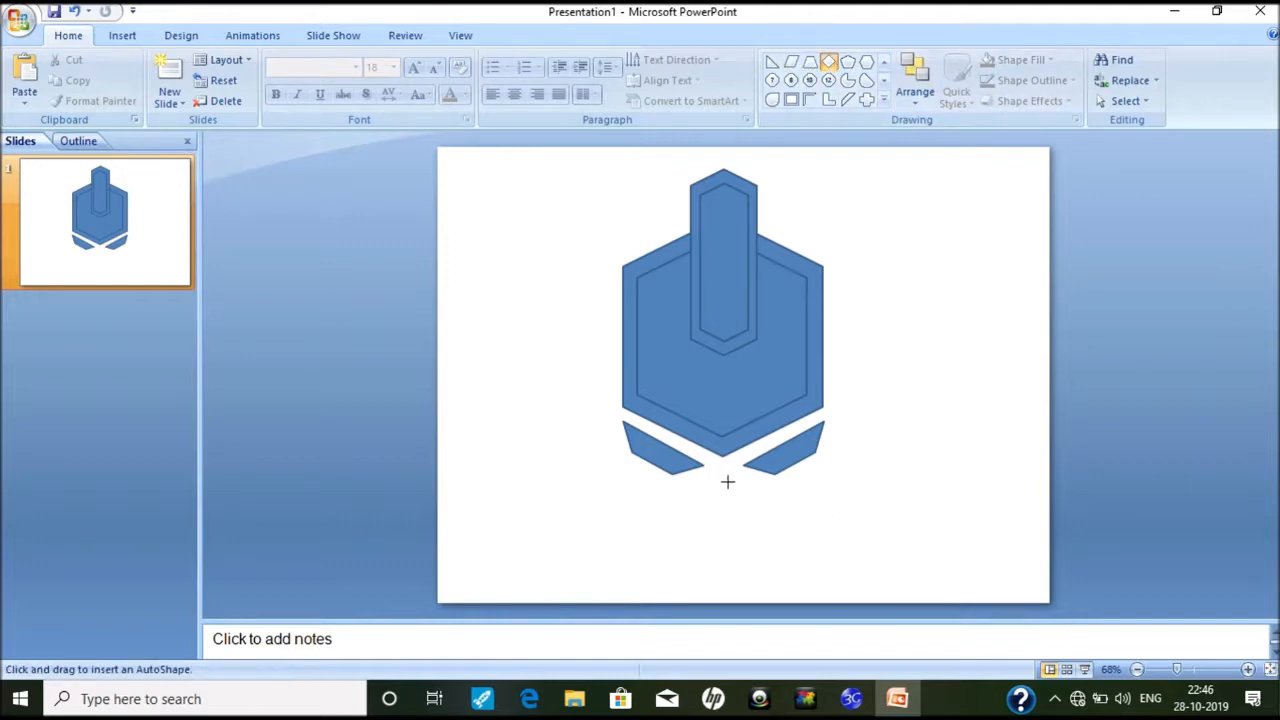
{"action": "mouse_move", "coordinate": [718, 485]}
{"action": "left_mouse_down"}
{"action": "mouse_move", "coordinate": [783, 546]}
{"action": "mouse_move", "coordinate": [713, 502]}
{"action": "mouse_move", "coordinate": [745, 515]}
{"action": "mouse_move", "coordinate": [719, 489]}
{"action": "left_mouse_up"}
{"action": "left_click", "coordinate": [838, 519]}
Step: Give every emblem shape a 3 pt black outline
{"action": "left_click_drag", "start_coordinate": [888, 548], "coordinate": [528, 150]}
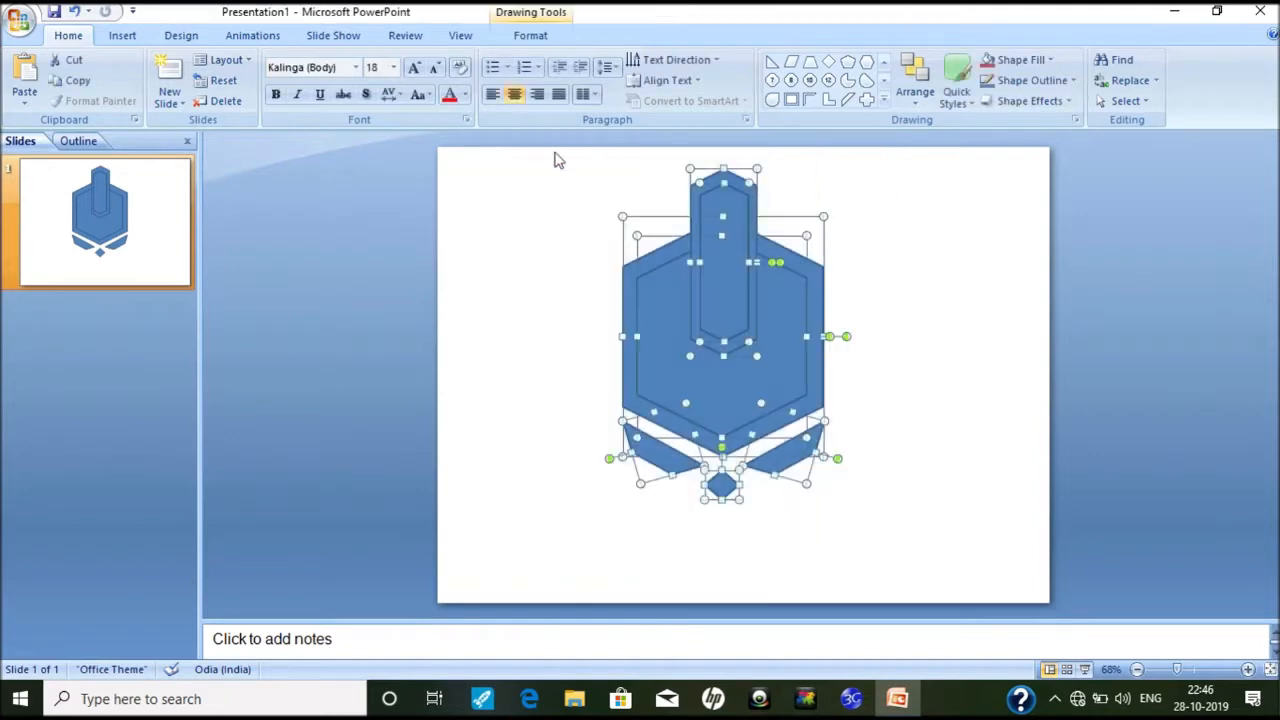
{"action": "left_click", "coordinate": [1030, 80]}
{"action": "mouse_move", "coordinate": [1040, 285]}
{"action": "left_click", "coordinate": [930, 410]}
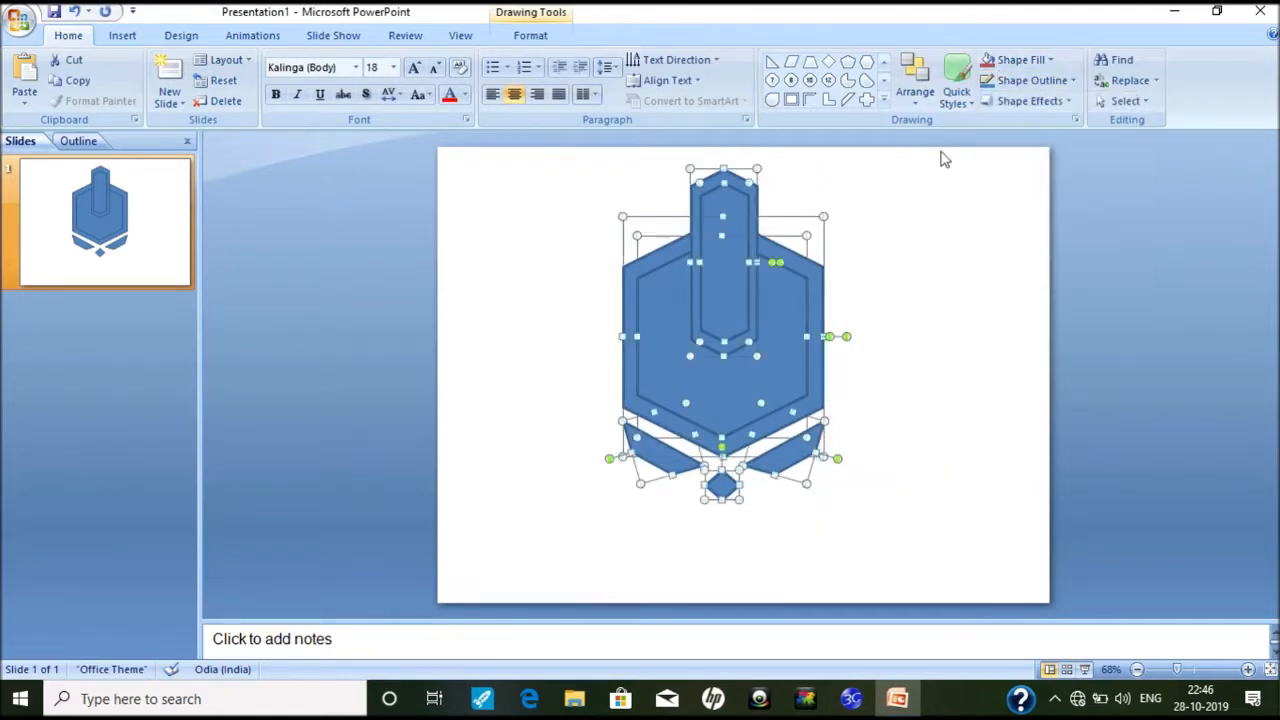
{"action": "left_click", "coordinate": [1005, 80]}
{"action": "left_click", "coordinate": [1003, 120]}
{"action": "left_click", "coordinate": [943, 515]}
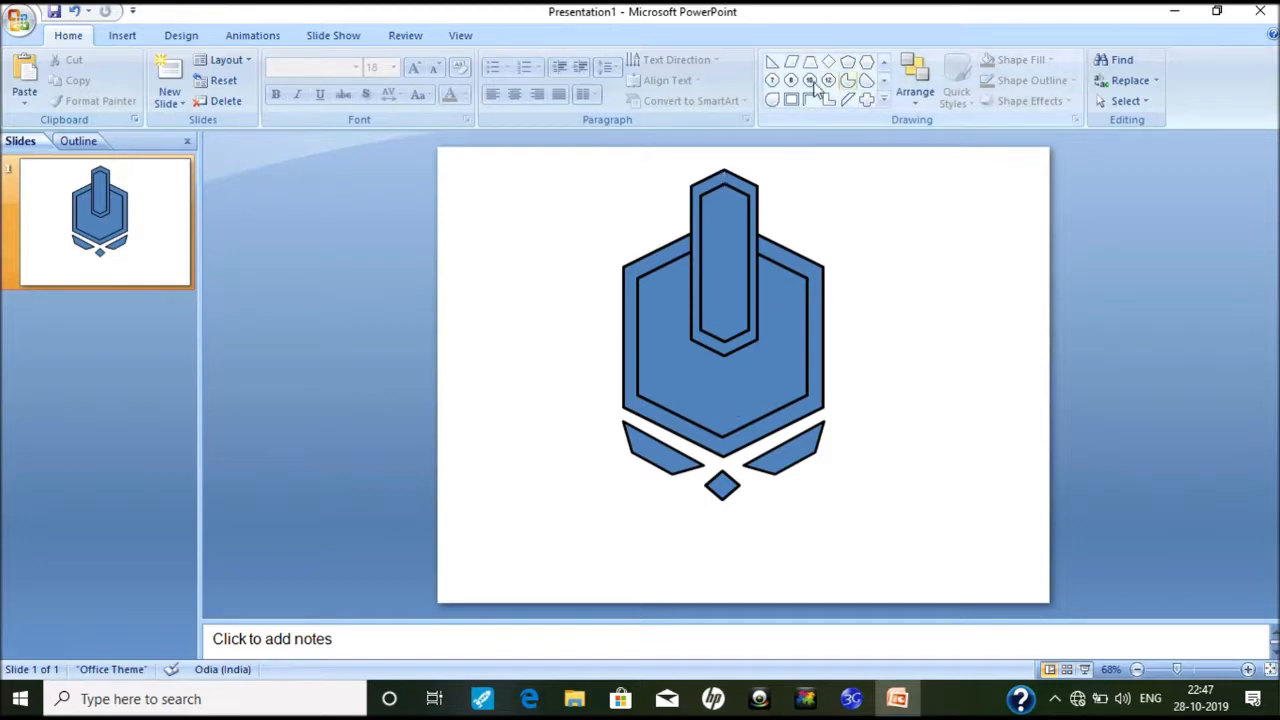
Step: Draw a small circle on the left wing and place a copy on the right wing
{"action": "left_click", "coordinate": [884, 100]}
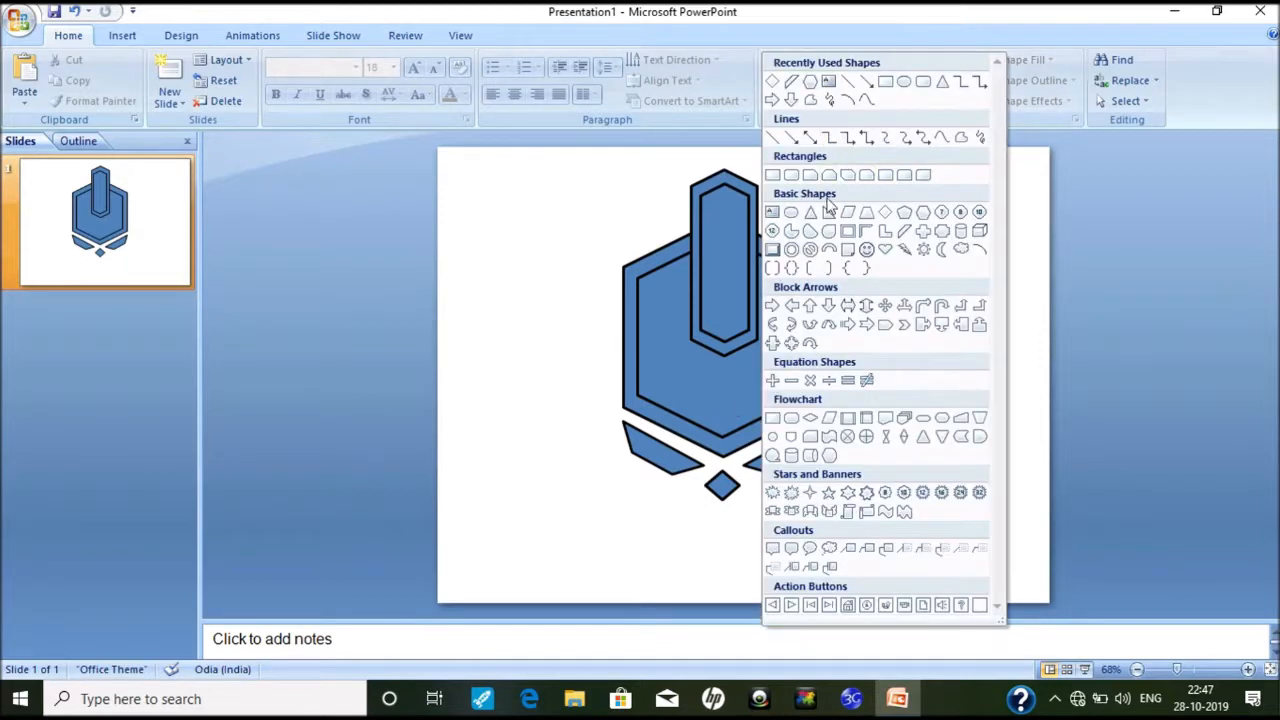
{"action": "left_click", "coordinate": [790, 214]}
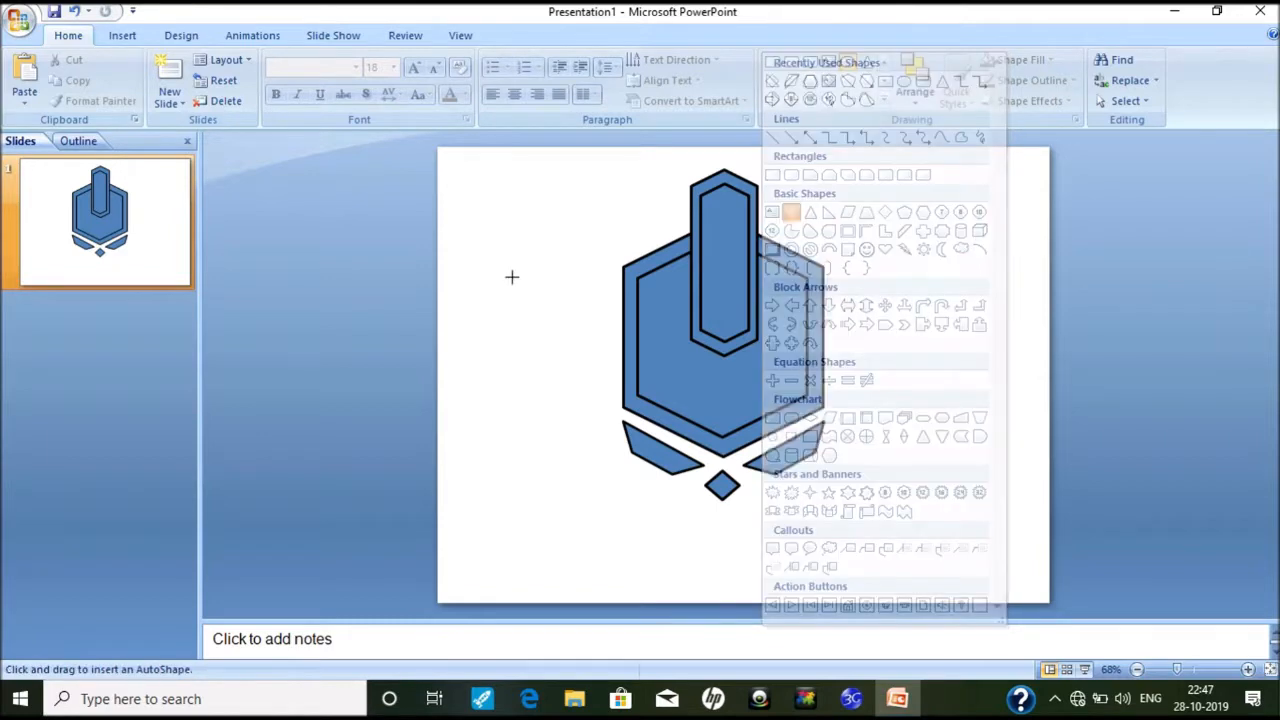
{"action": "mouse_move", "coordinate": [511, 278]}
{"action": "left_mouse_down"}
{"action": "mouse_move", "coordinate": [575, 340]}
{"action": "mouse_move", "coordinate": [537, 312]}
{"action": "left_mouse_up"}
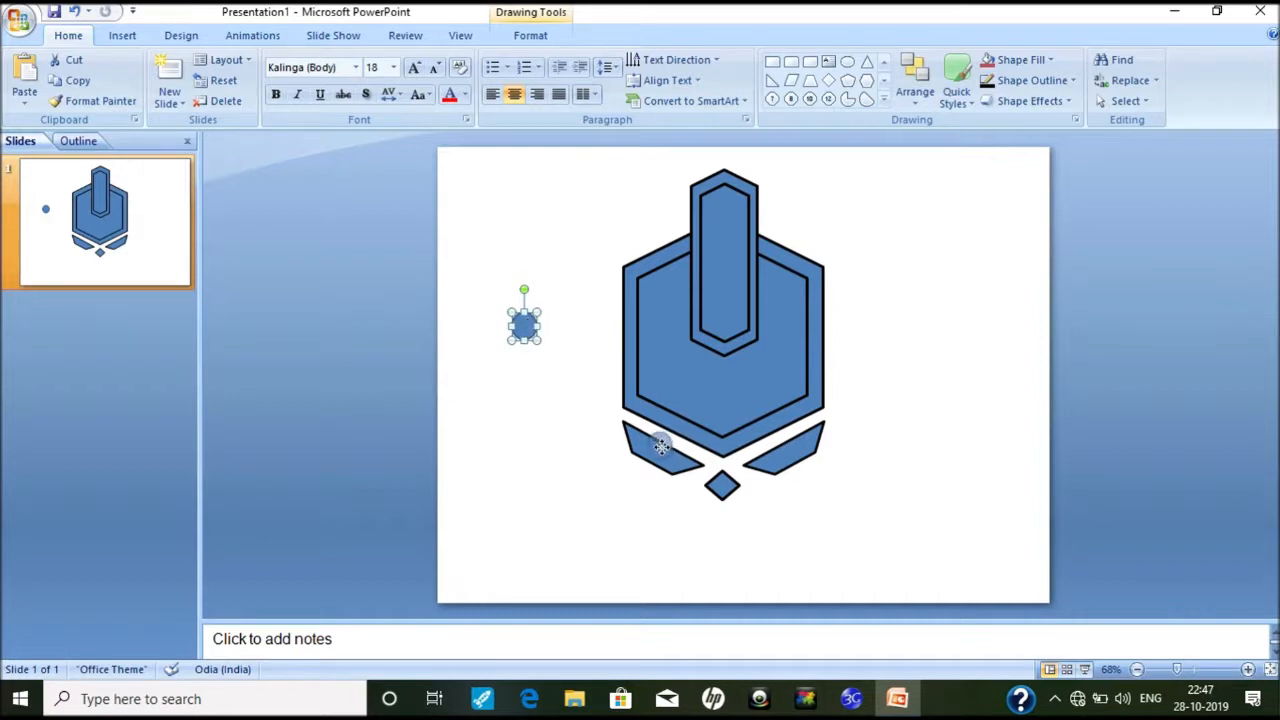
{"action": "left_click_drag", "start_coordinate": [663, 447], "coordinate": [780, 452]}
{"action": "left_click", "coordinate": [886, 432]}
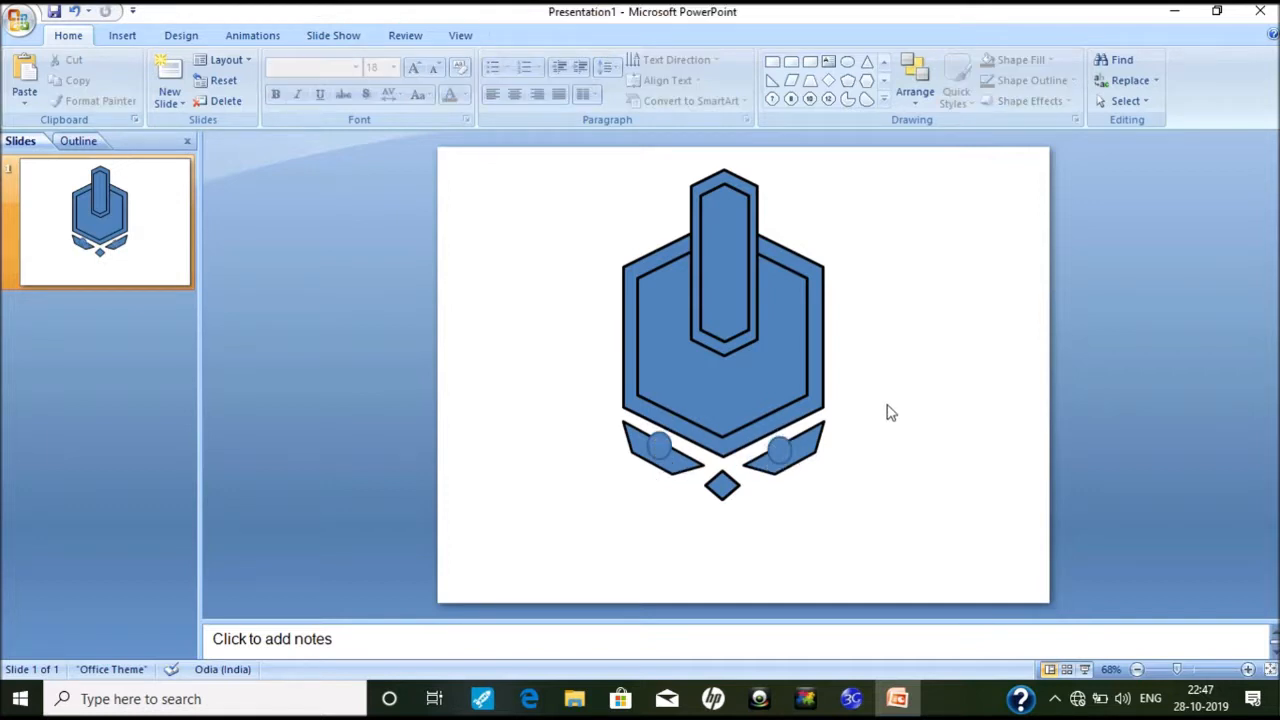
Step: Nudge the right-wing circle with arrow keys to match the left circle's position
{"action": "left_click_drag", "start_coordinate": [886, 404], "coordinate": [533, 522]}
{"action": "left_click_drag", "start_coordinate": [573, 389], "coordinate": [926, 541]}
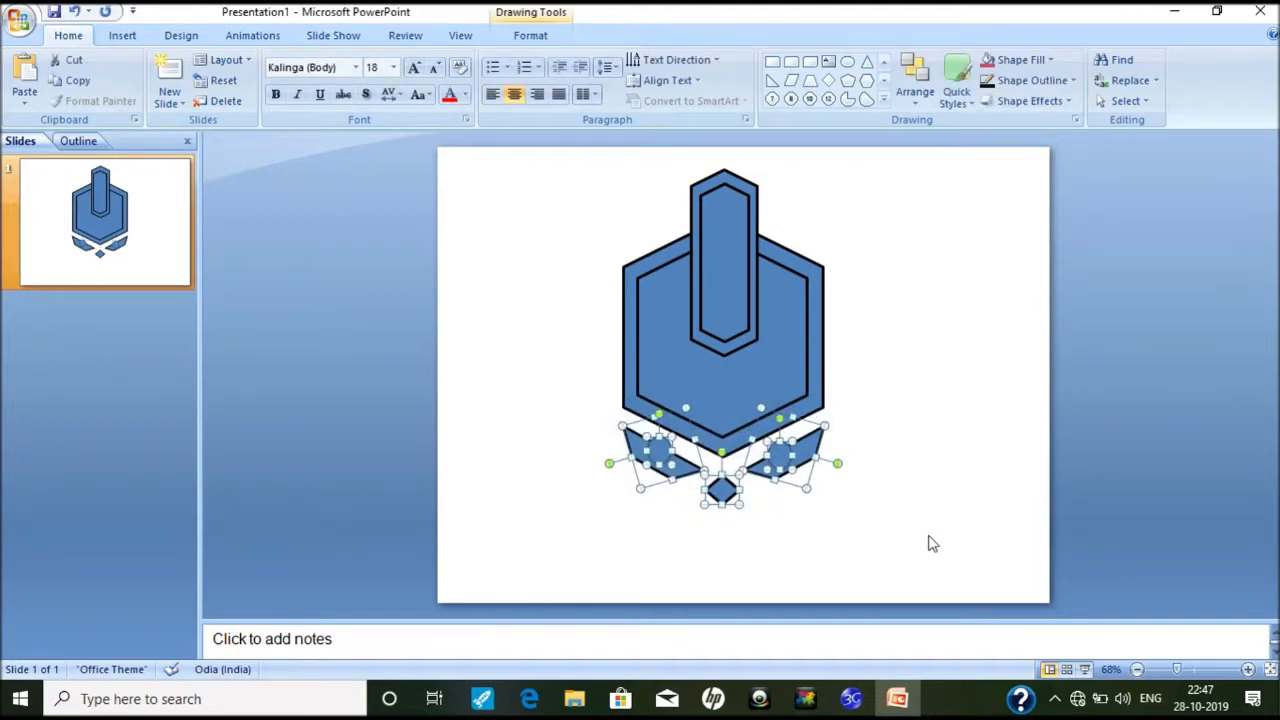
{"action": "left_click", "coordinate": [500, 517]}
{"action": "left_click", "coordinate": [660, 450]}
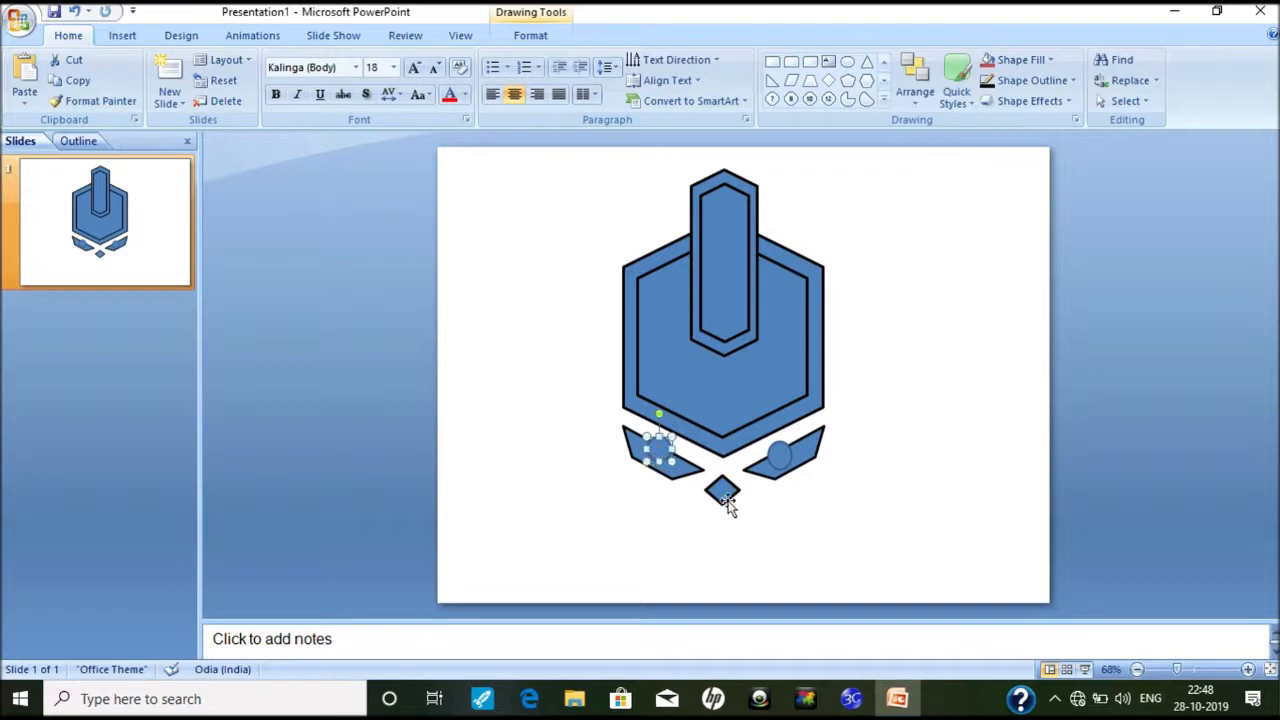
{"action": "left_click", "coordinate": [781, 461]}
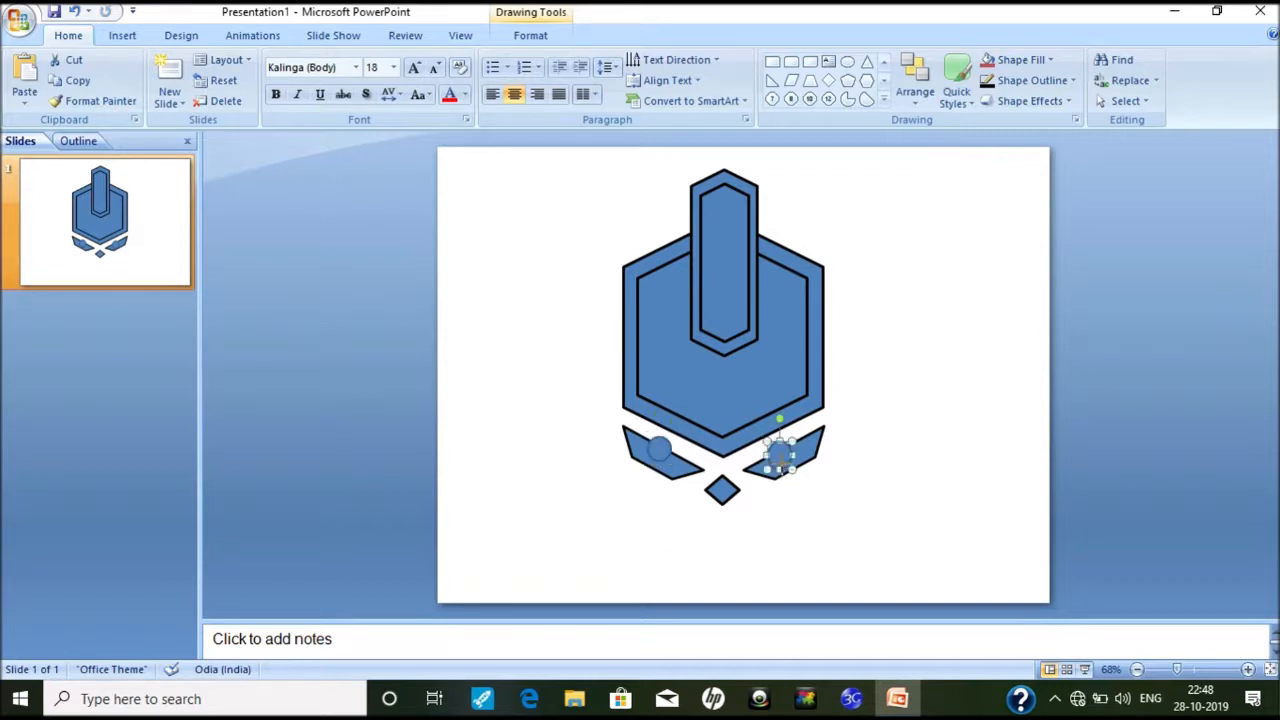
{"action": "left_click", "coordinate": [826, 503]}
{"action": "left_click", "coordinate": [779, 455]}
{"action": "key", "text": "Right"}
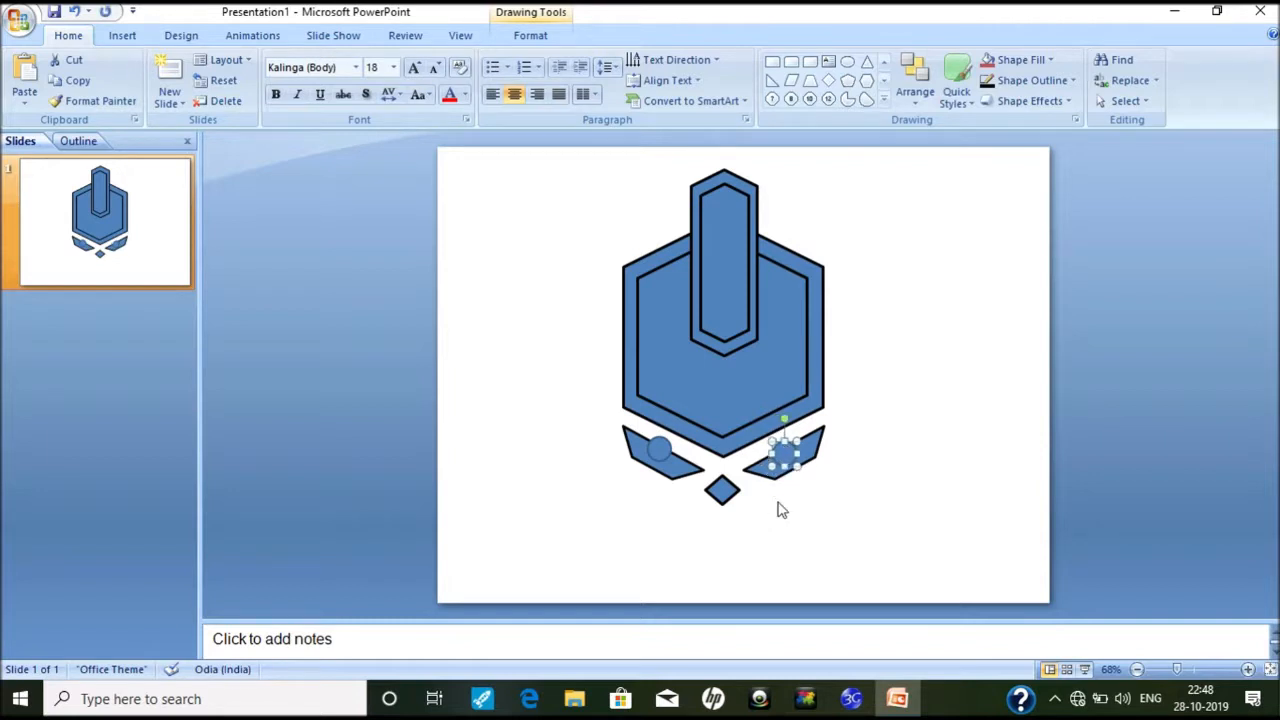
{"action": "key", "text": "Left"}
{"action": "key", "text": "Up"}
{"action": "key", "text": "Right"}
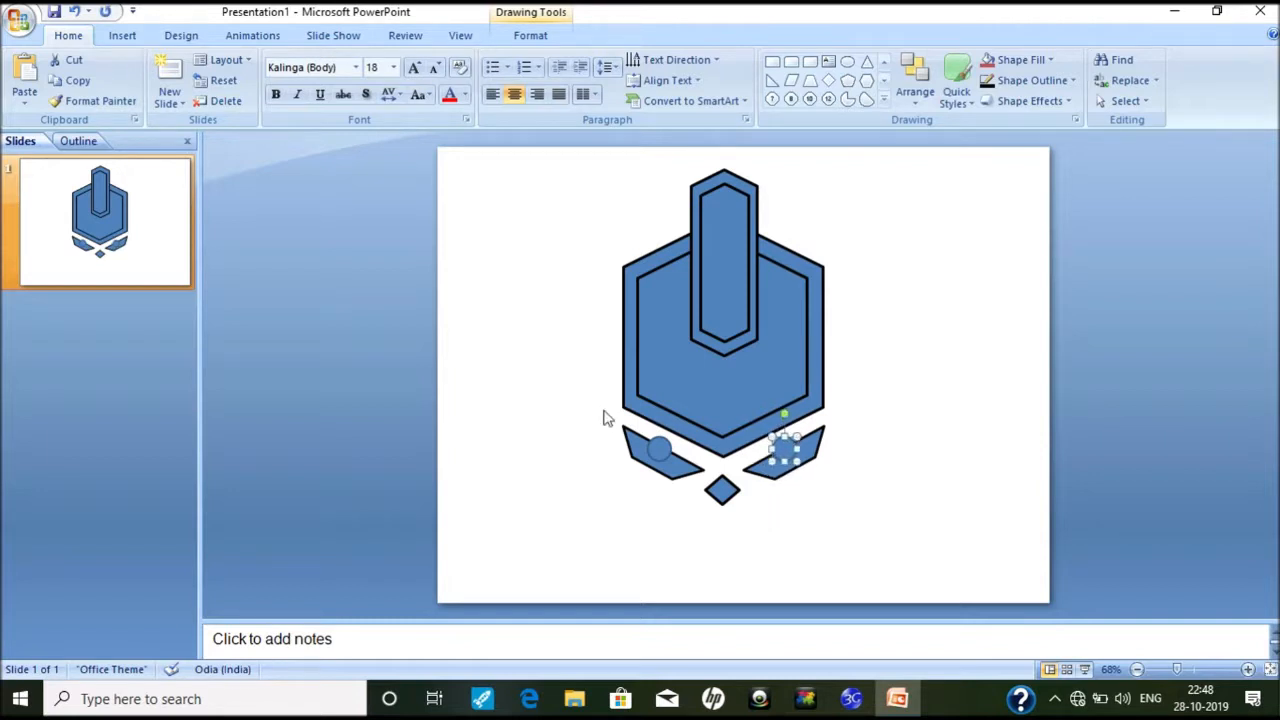
{"action": "left_click", "coordinate": [657, 446]}
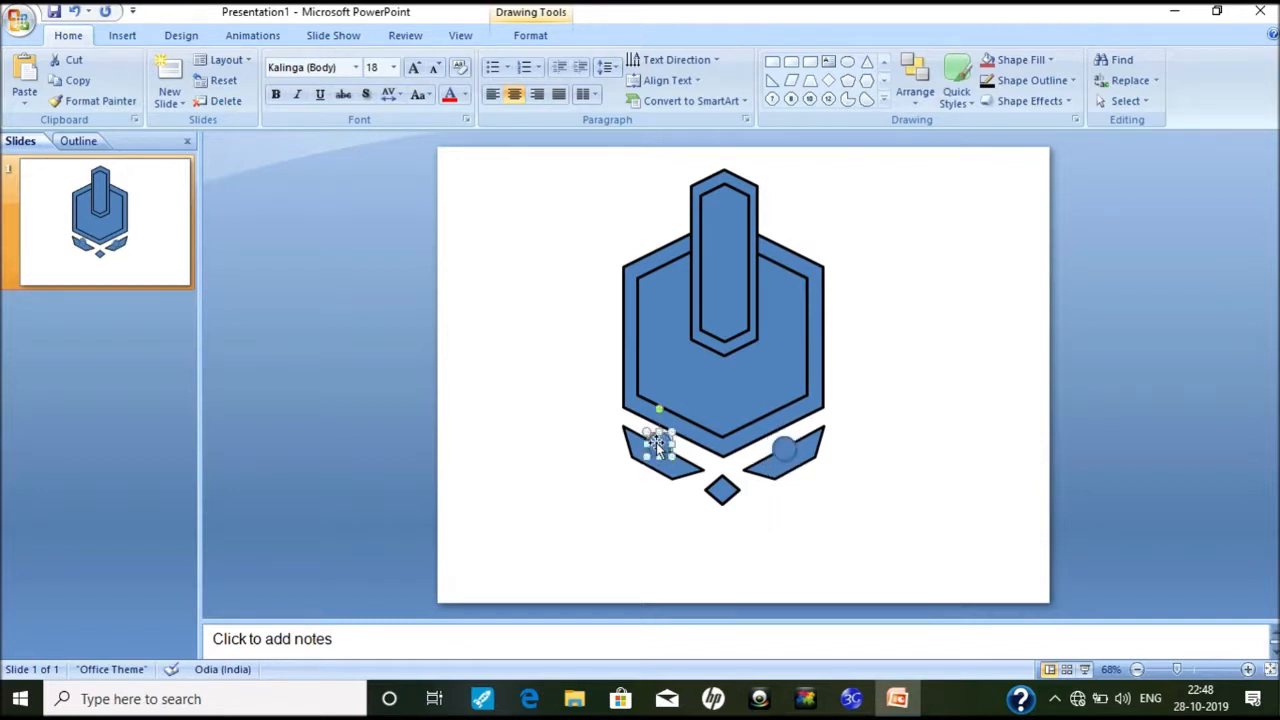
{"action": "left_click", "coordinate": [781, 452]}
{"action": "left_click", "coordinate": [548, 441]}
Step: Give both wing circles a black 3 pt outline
{"action": "left_click_drag", "start_coordinate": [563, 477], "coordinate": [911, 410]}
{"action": "left_click", "coordinate": [1034, 84]}
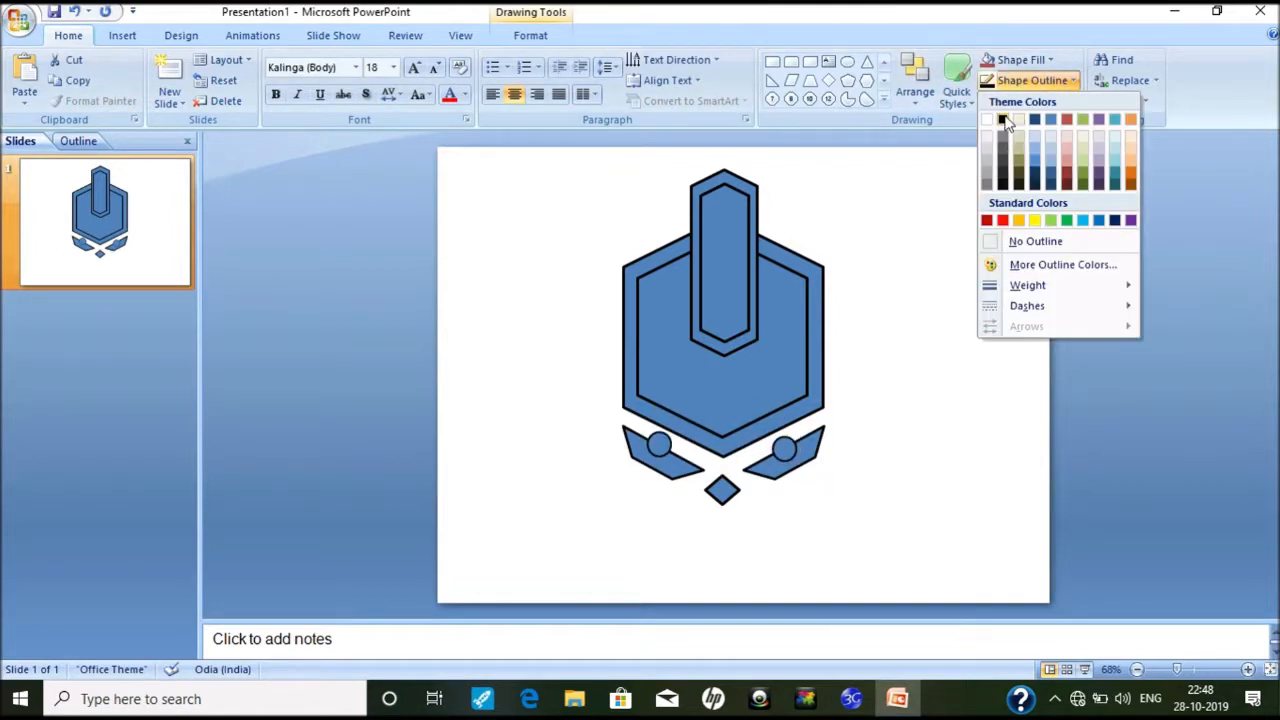
{"action": "left_click", "coordinate": [1003, 120]}
{"action": "left_click", "coordinate": [1032, 82]}
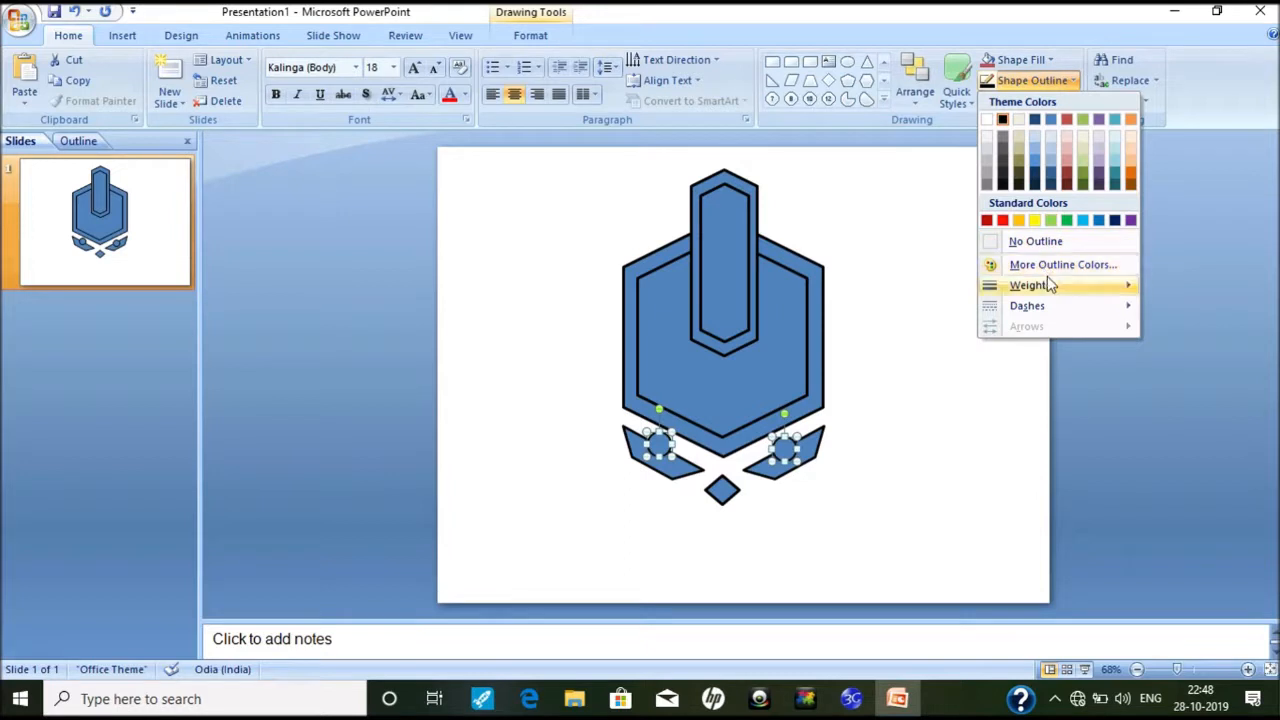
{"action": "mouse_move", "coordinate": [1049, 286]}
{"action": "left_click", "coordinate": [893, 419]}
{"action": "left_click", "coordinate": [590, 387]}
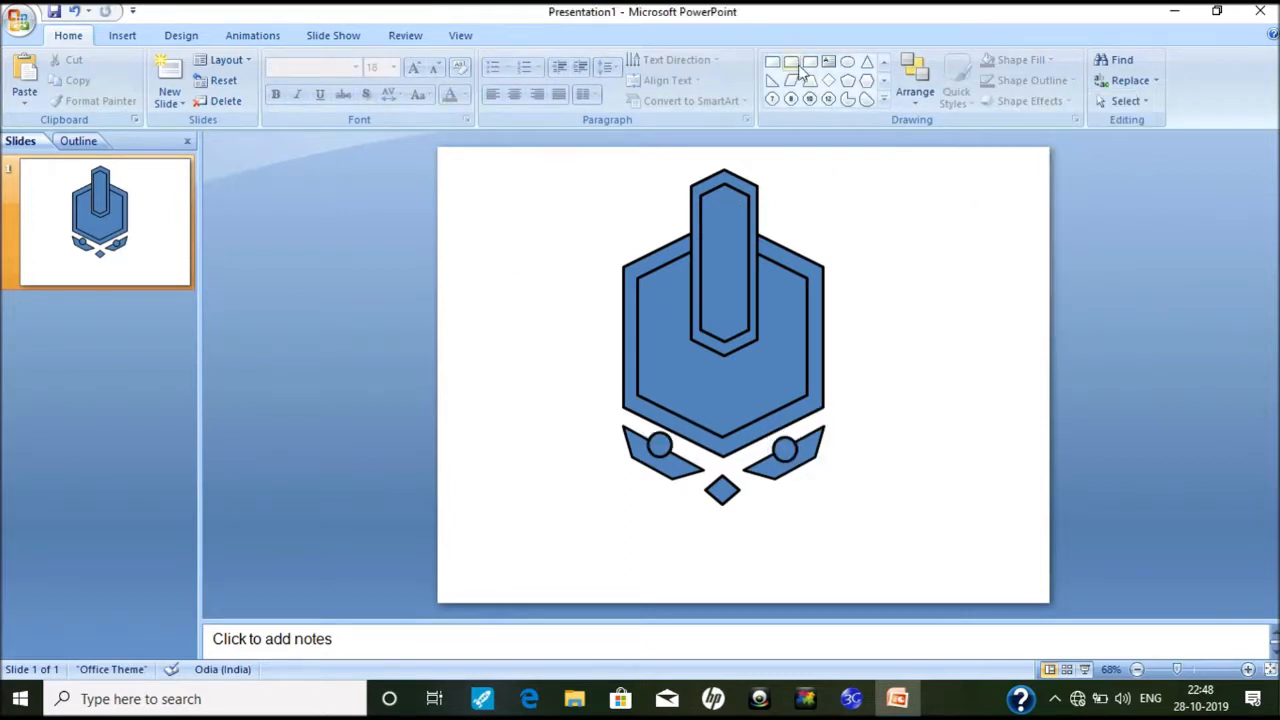
Step: Draw a hexagon, stand it on a point, and move it below the diamond
{"action": "left_click", "coordinate": [885, 81]}
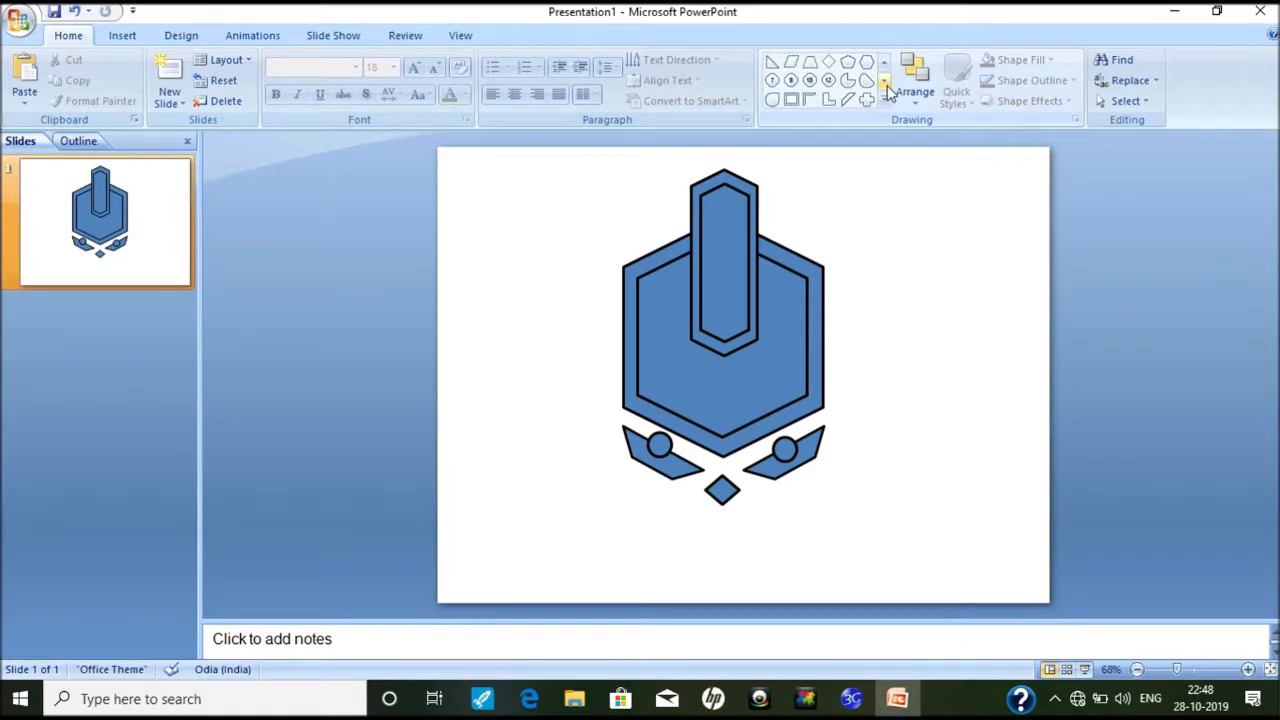
{"action": "left_click", "coordinate": [866, 66]}
{"action": "left_click_drag", "start_coordinate": [520, 197], "coordinate": [597, 260]}
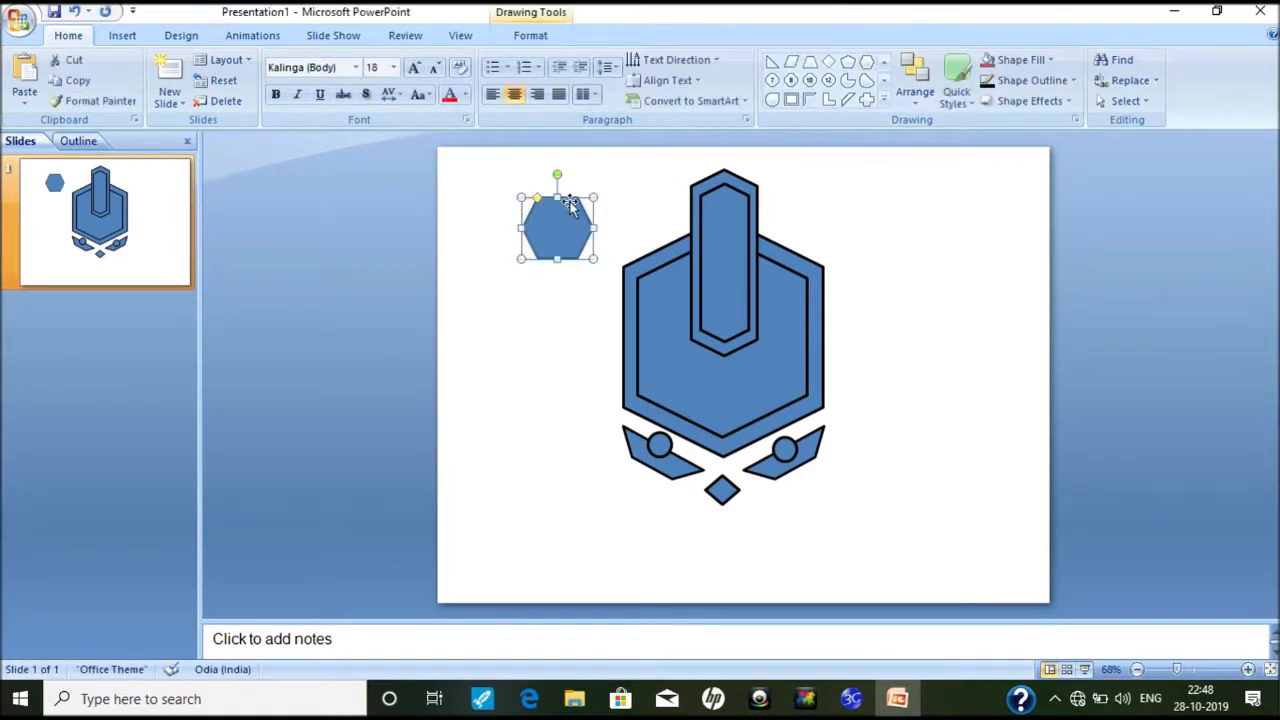
{"action": "left_click_drag", "start_coordinate": [556, 171], "coordinate": [590, 229]}
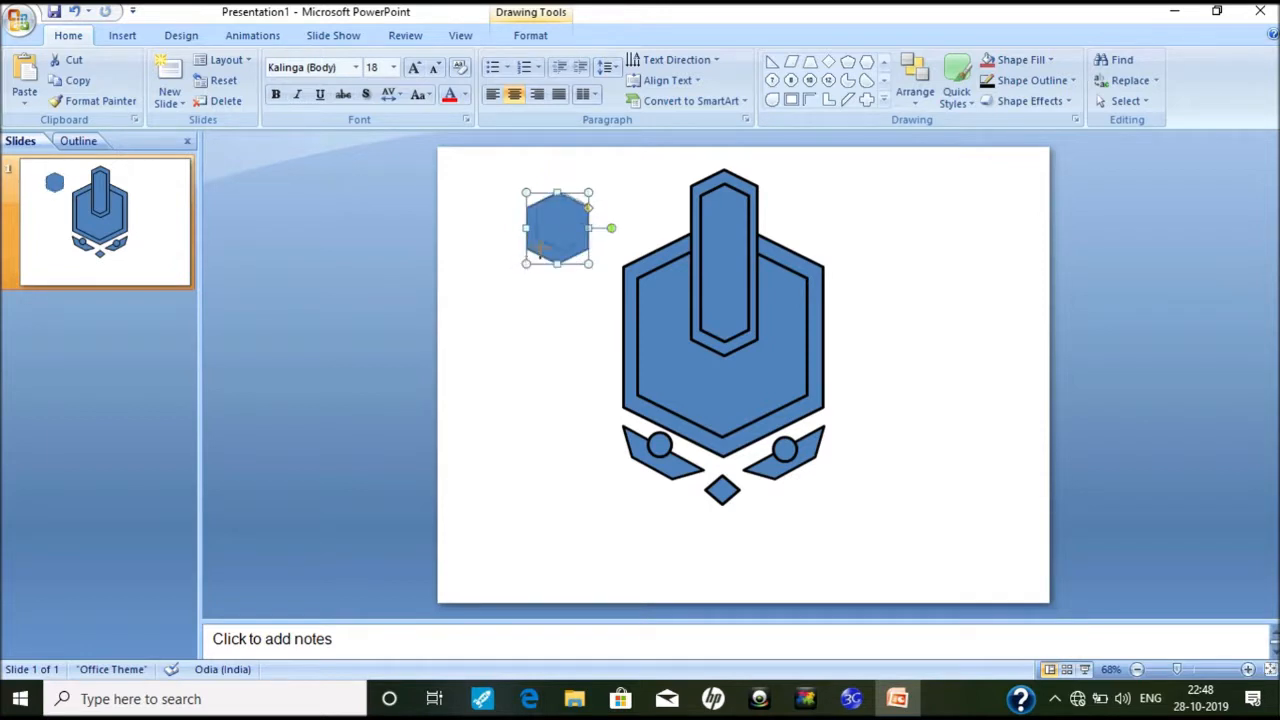
{"action": "left_click_drag", "start_coordinate": [553, 233], "coordinate": [766, 556]}
Step: Thicken the outlines of the three small hexagons to 3 pt
{"action": "left_click_drag", "start_coordinate": [808, 517], "coordinate": [636, 588]}
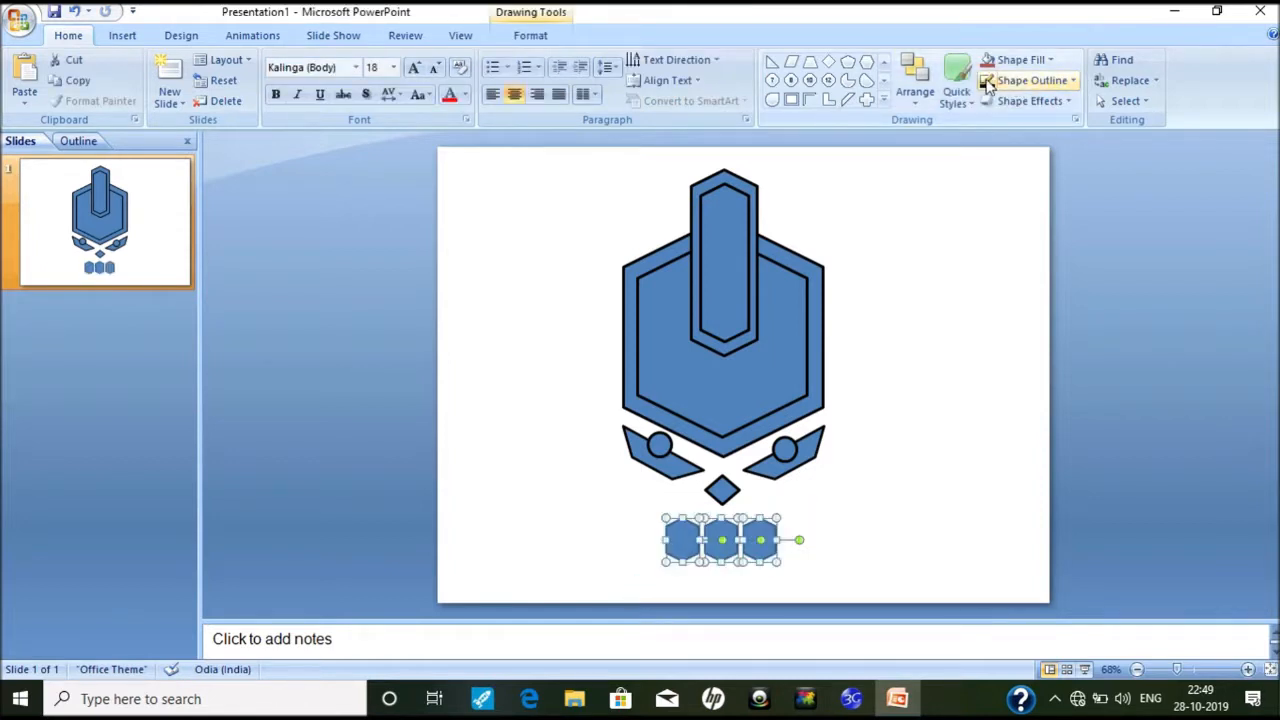
{"action": "left_click", "coordinate": [1020, 84]}
{"action": "mouse_move", "coordinate": [1005, 303]}
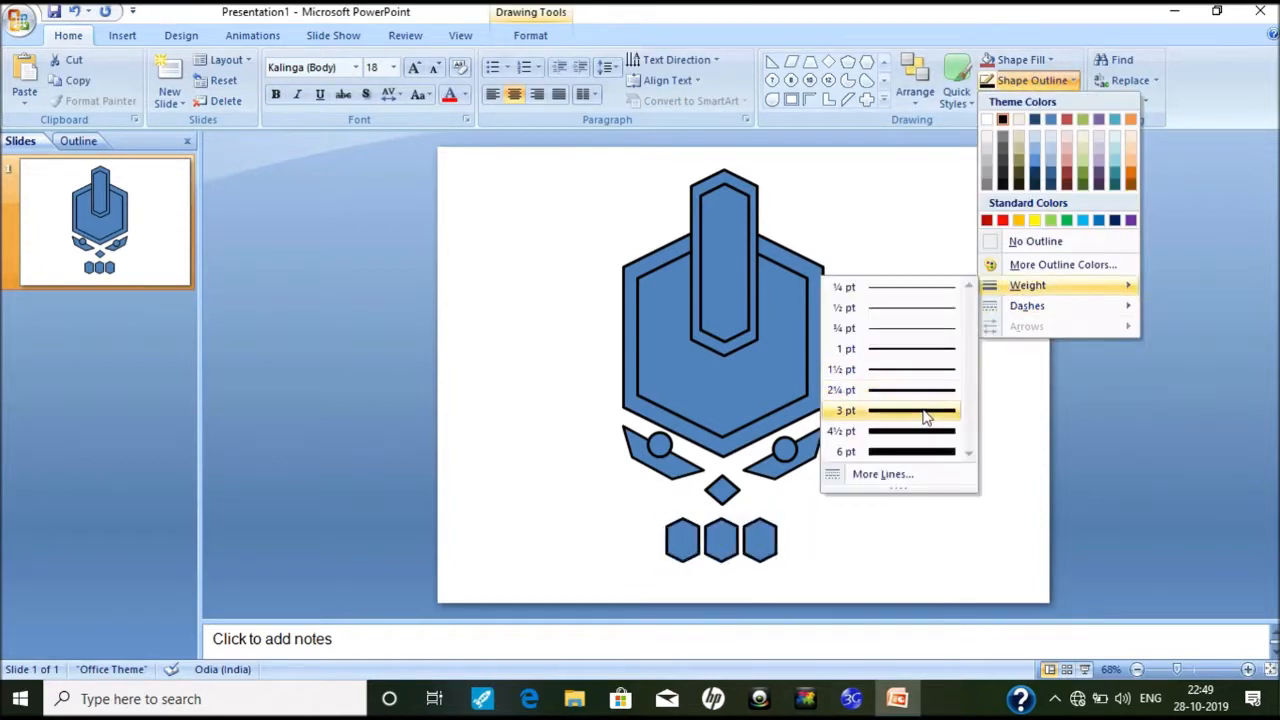
{"action": "left_click", "coordinate": [880, 410]}
{"action": "left_click", "coordinate": [563, 349]}
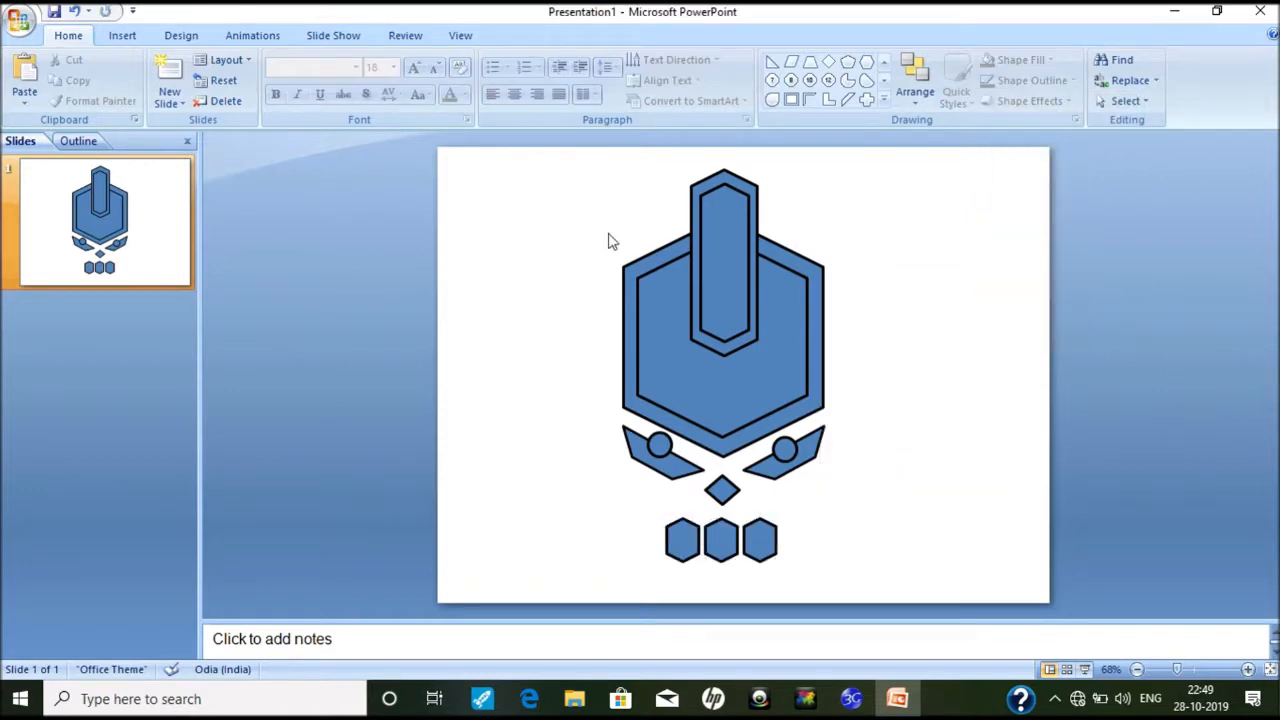
{"action": "left_click", "coordinate": [706, 186]}
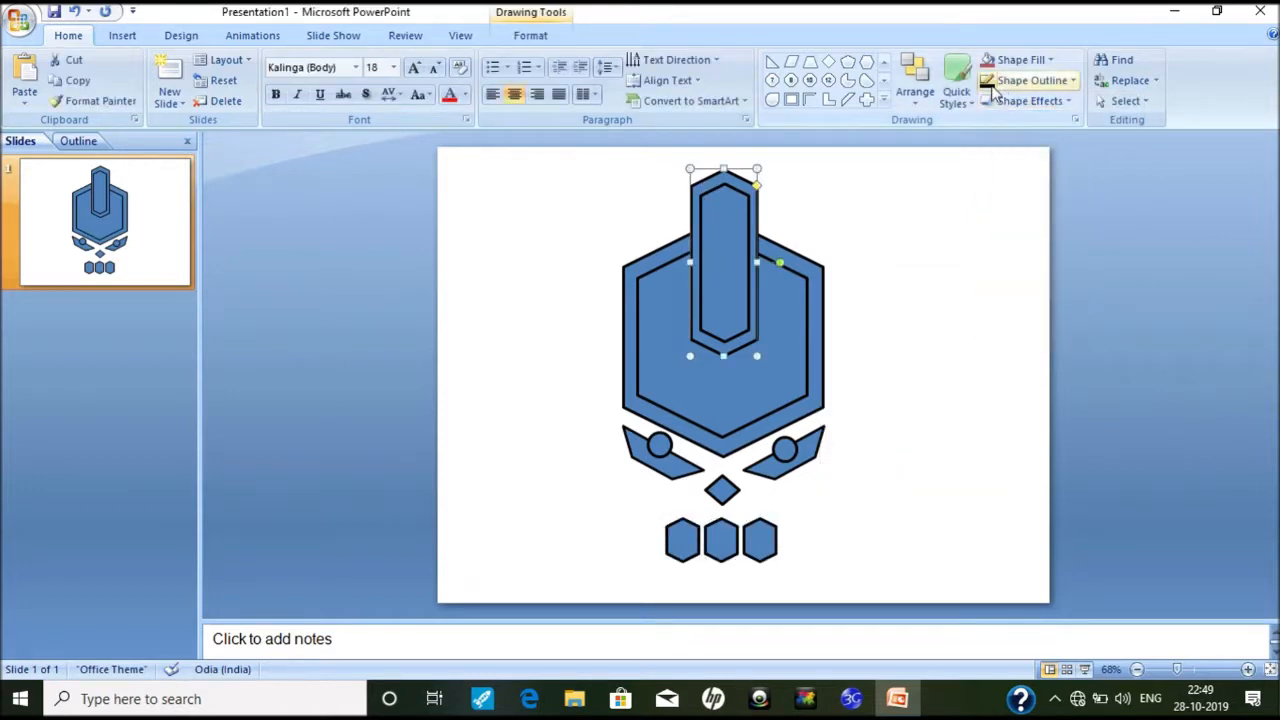
{"action": "left_click", "coordinate": [1030, 88]}
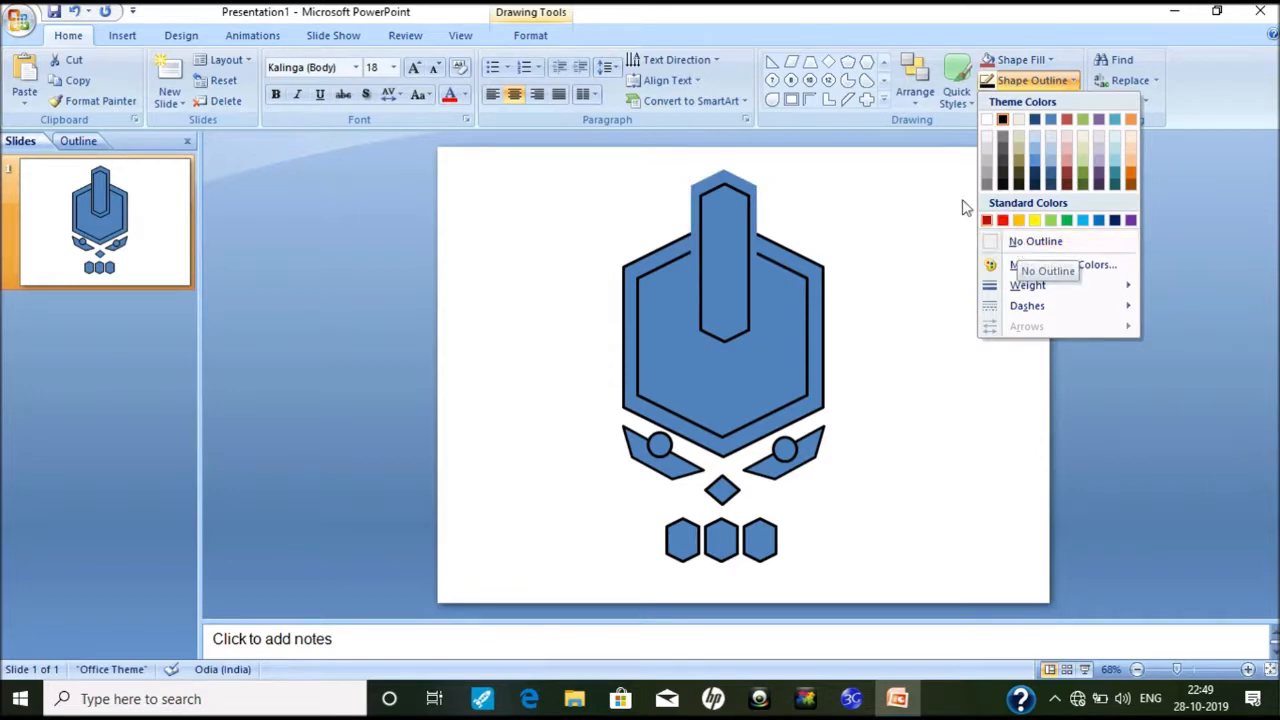
{"action": "key", "text": "Escape"}
{"action": "left_click", "coordinate": [613, 484]}
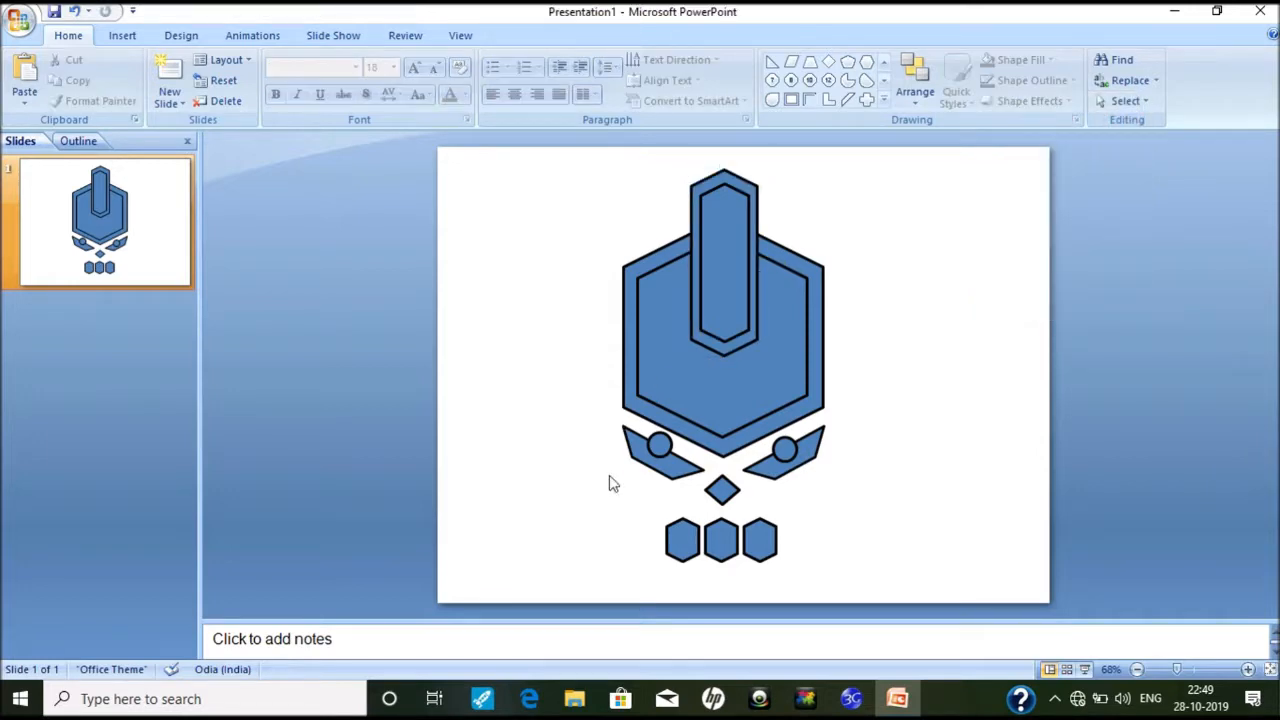
{"action": "left_click", "coordinate": [701, 193]}
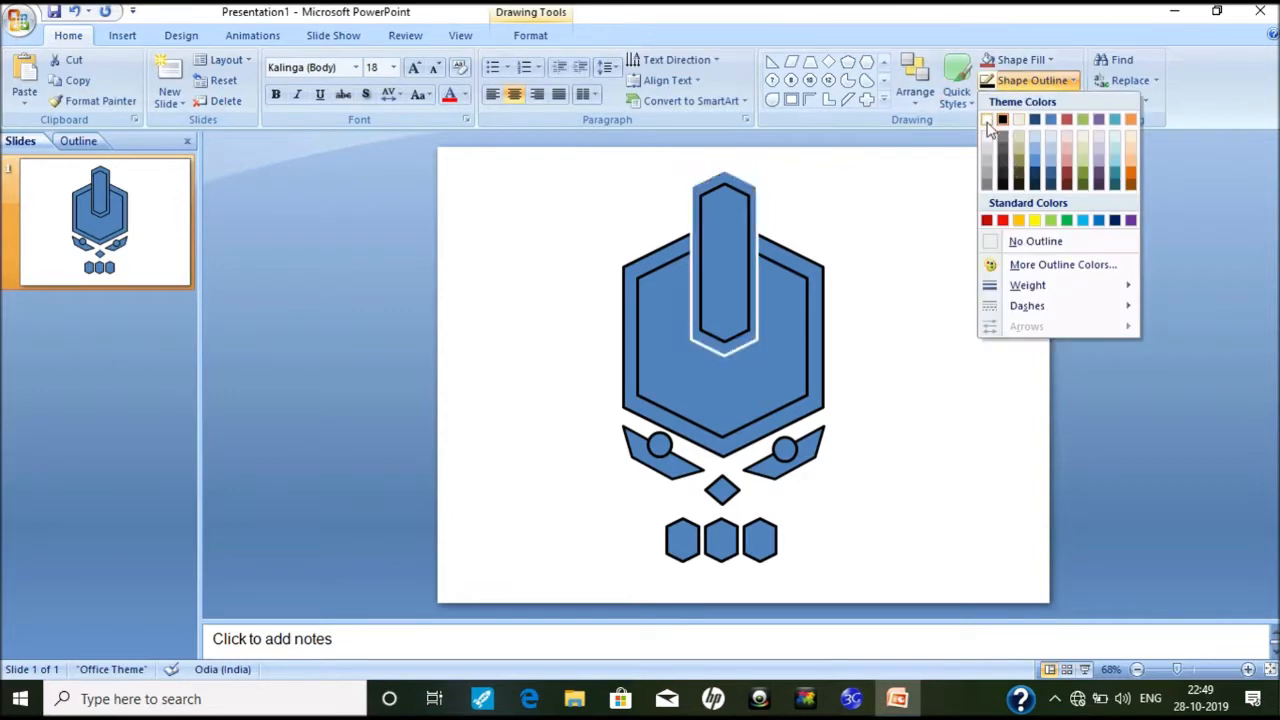
{"action": "left_click", "coordinate": [987, 120]}
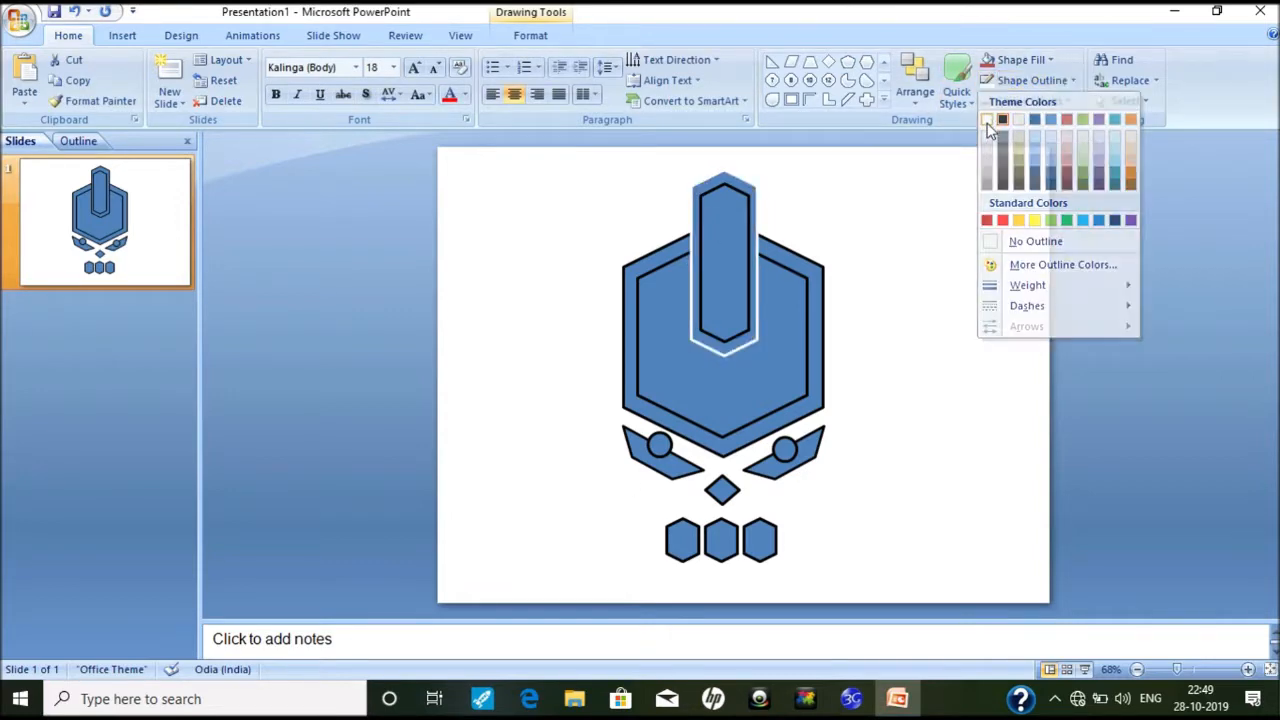
{"action": "left_click", "coordinate": [1020, 60]}
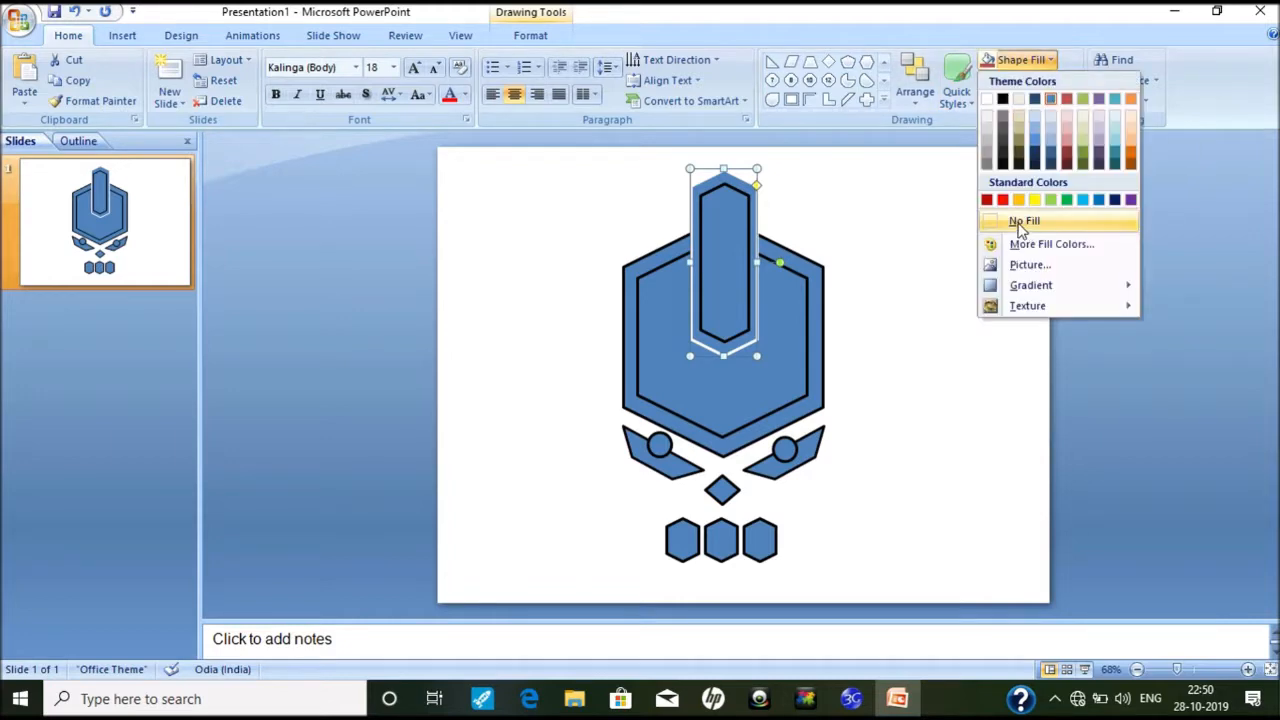
{"action": "left_click", "coordinate": [848, 167]}
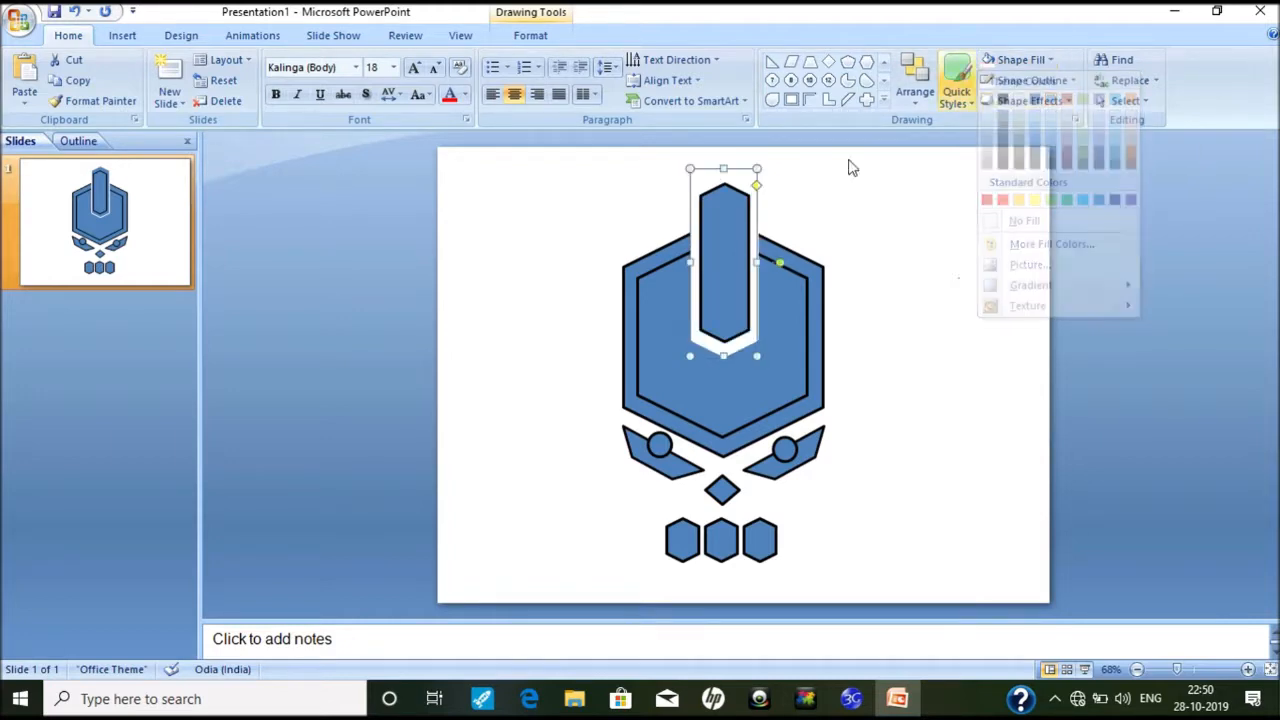
{"action": "left_click", "coordinate": [589, 251]}
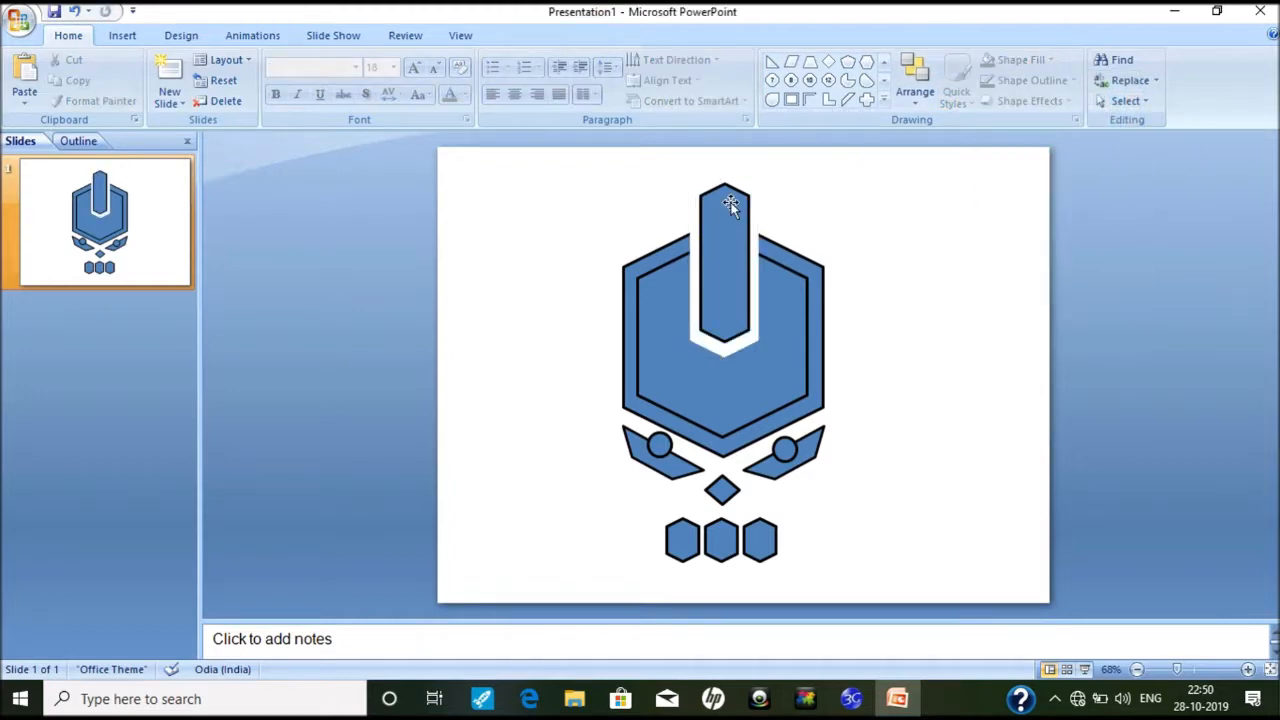
{"action": "left_click", "coordinate": [658, 443]}
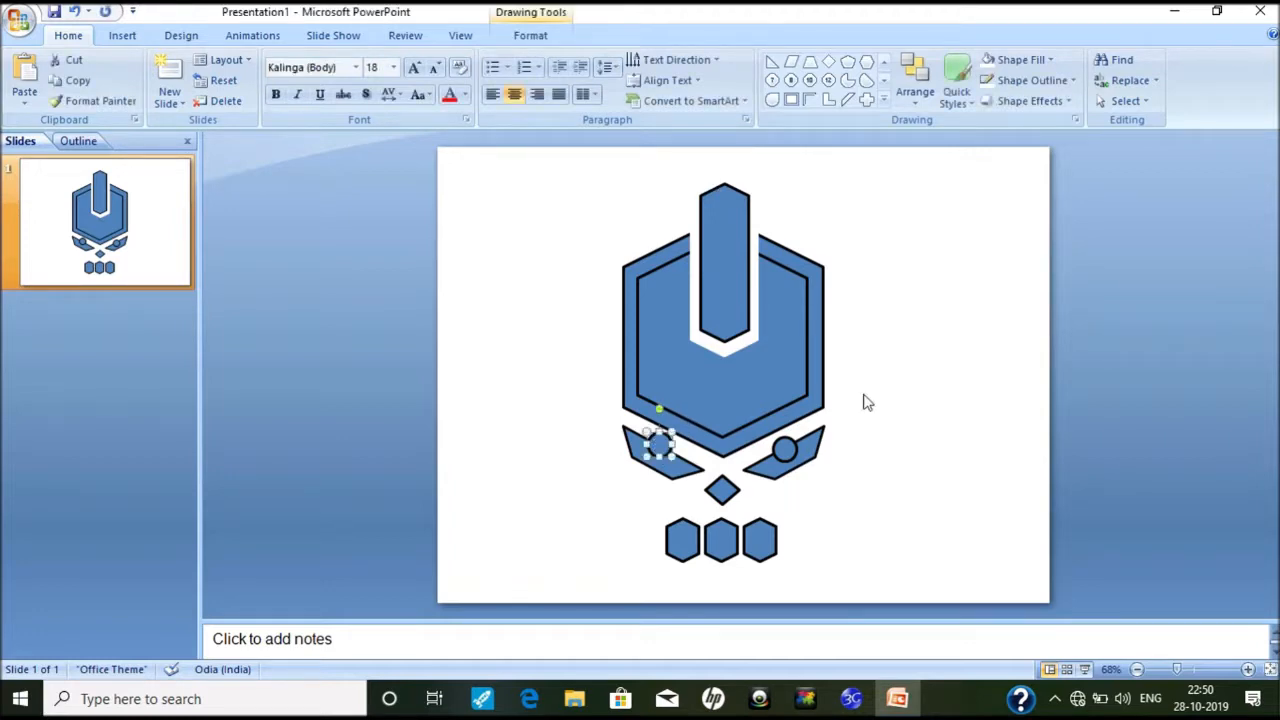
{"action": "left_click", "coordinate": [566, 203]}
{"action": "key", "text": "ctrl+z"}
{"action": "key", "text": "ctrl+z"}
{"action": "left_click", "coordinate": [619, 256]}
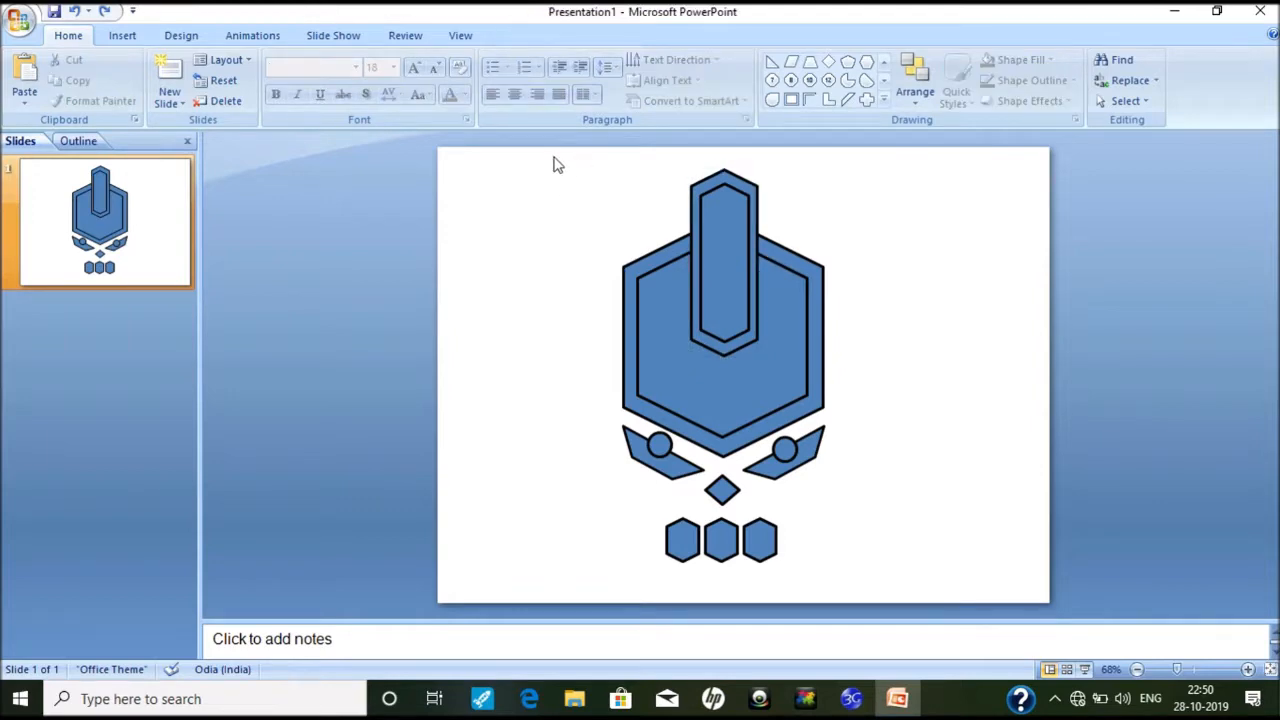
Step: Turn all logo outlines white and fill the tall bar's outer frame white
{"action": "mouse_move", "coordinate": [568, 155]}
{"action": "left_mouse_down"}
{"action": "mouse_move", "coordinate": [857, 500]}
{"action": "mouse_move", "coordinate": [914, 588]}
{"action": "left_mouse_up"}
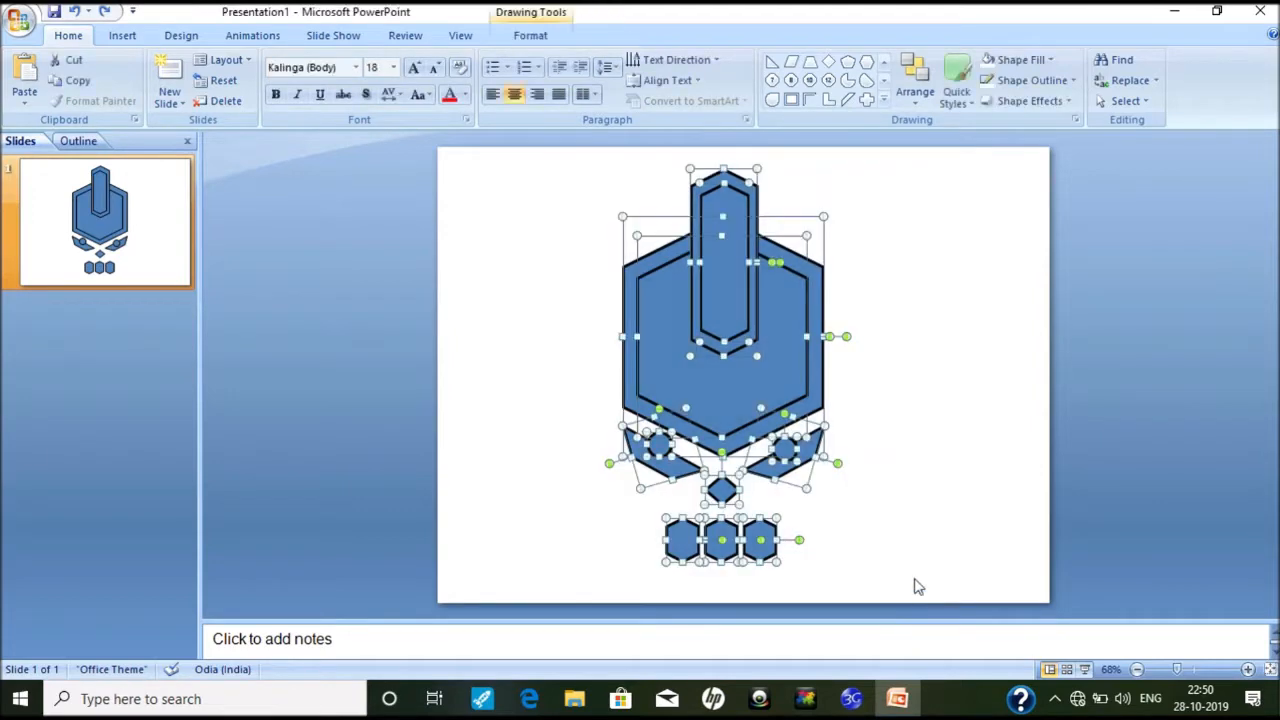
{"action": "left_click", "coordinate": [988, 82]}
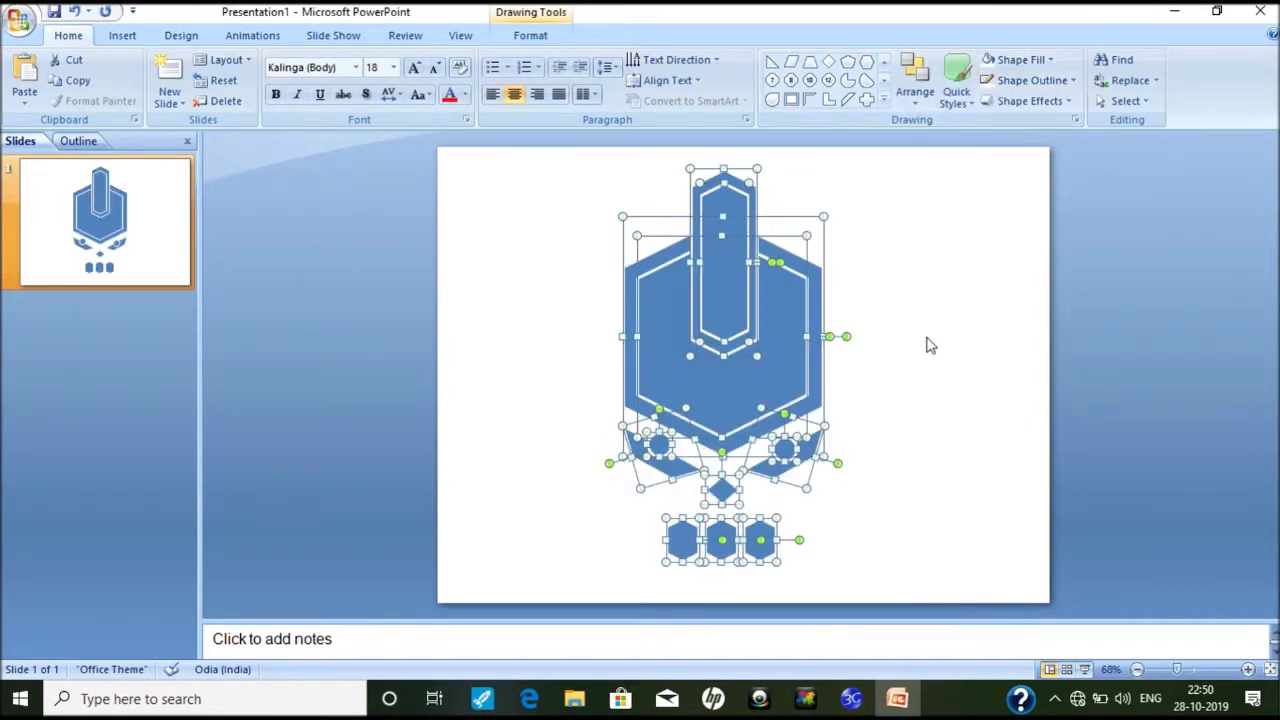
{"action": "left_click", "coordinate": [928, 346]}
{"action": "left_click", "coordinate": [721, 180]}
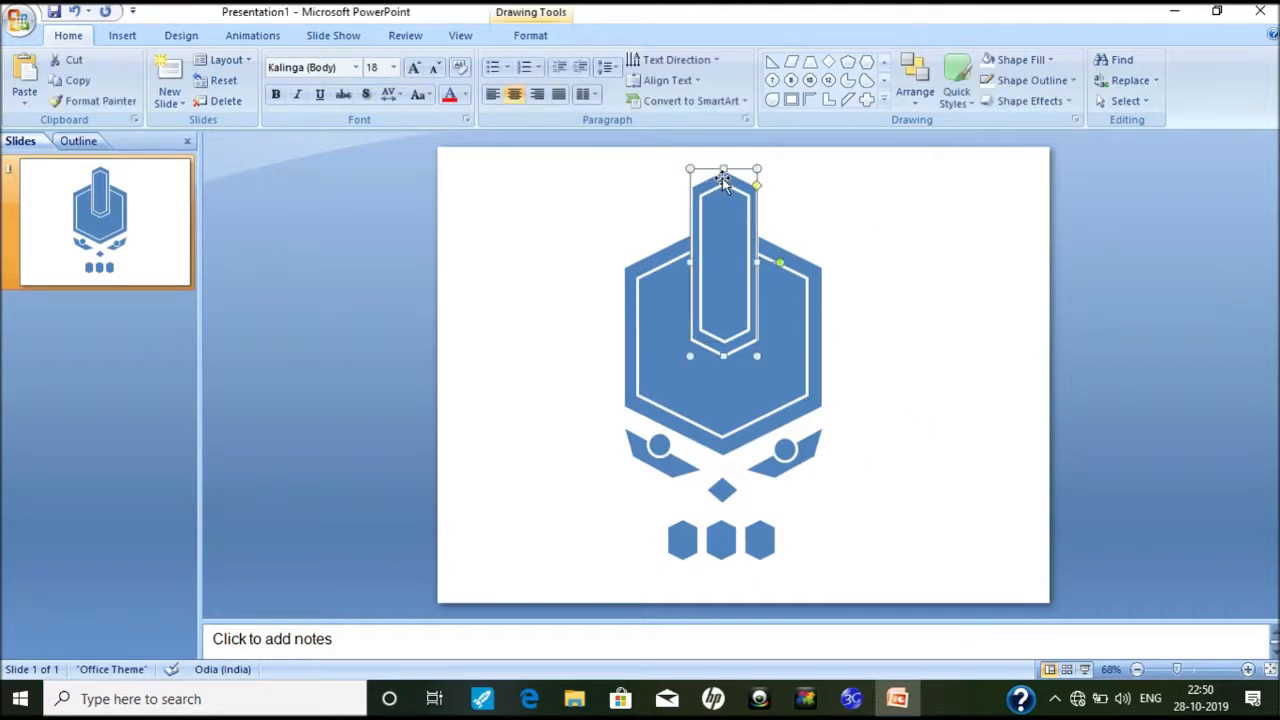
{"action": "left_click", "coordinate": [987, 62]}
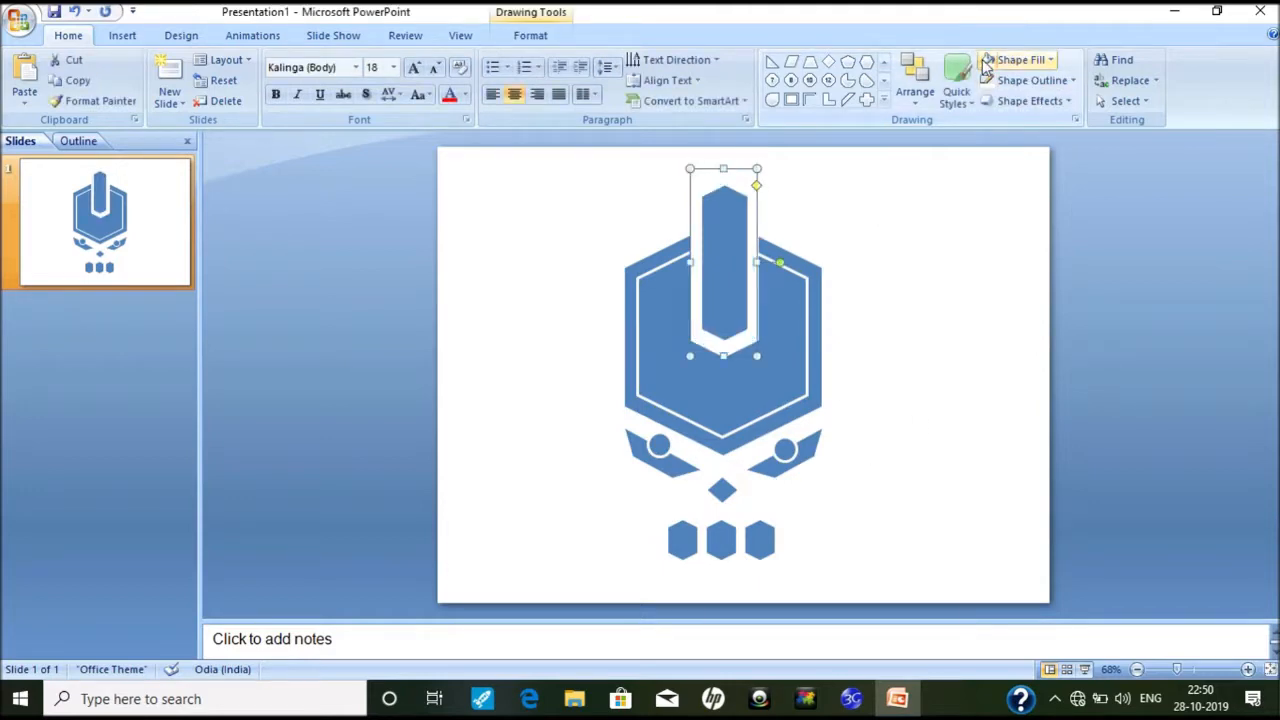
{"action": "left_click", "coordinate": [1000, 265]}
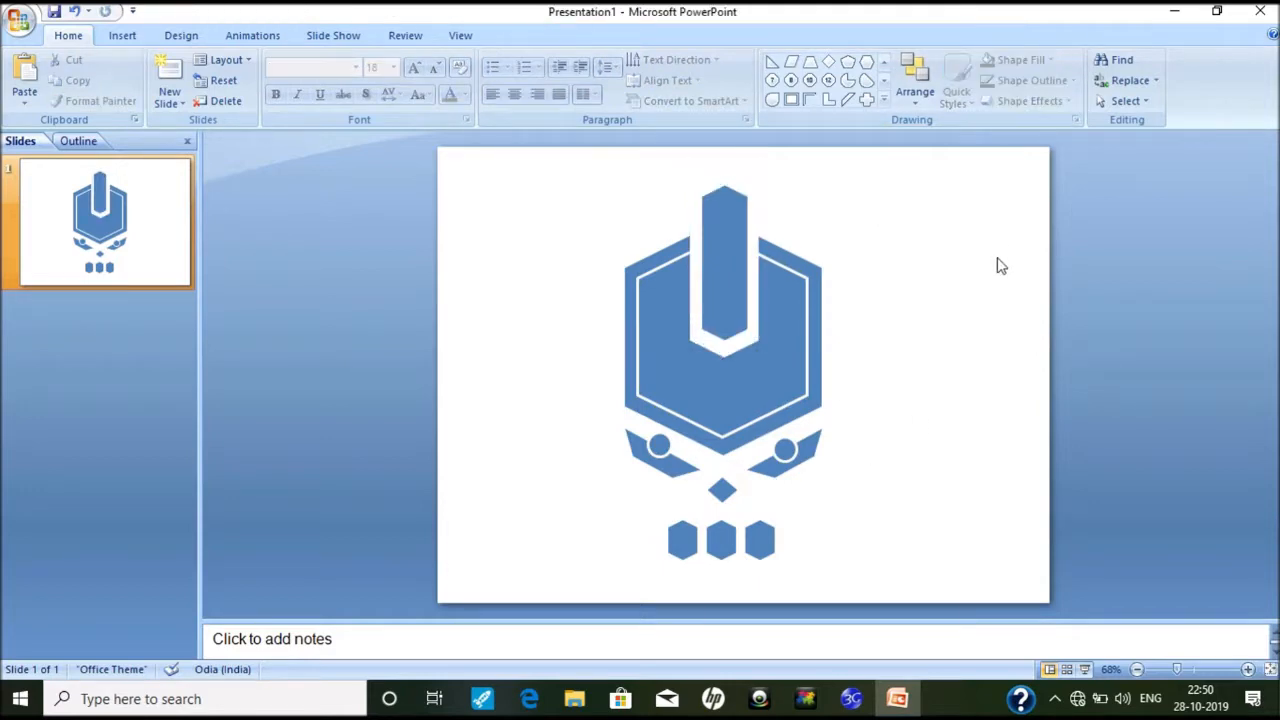
Step: Fill both small wing circles with white
{"action": "left_click", "coordinate": [785, 450]}
{"action": "left_click", "coordinate": [990, 60]}
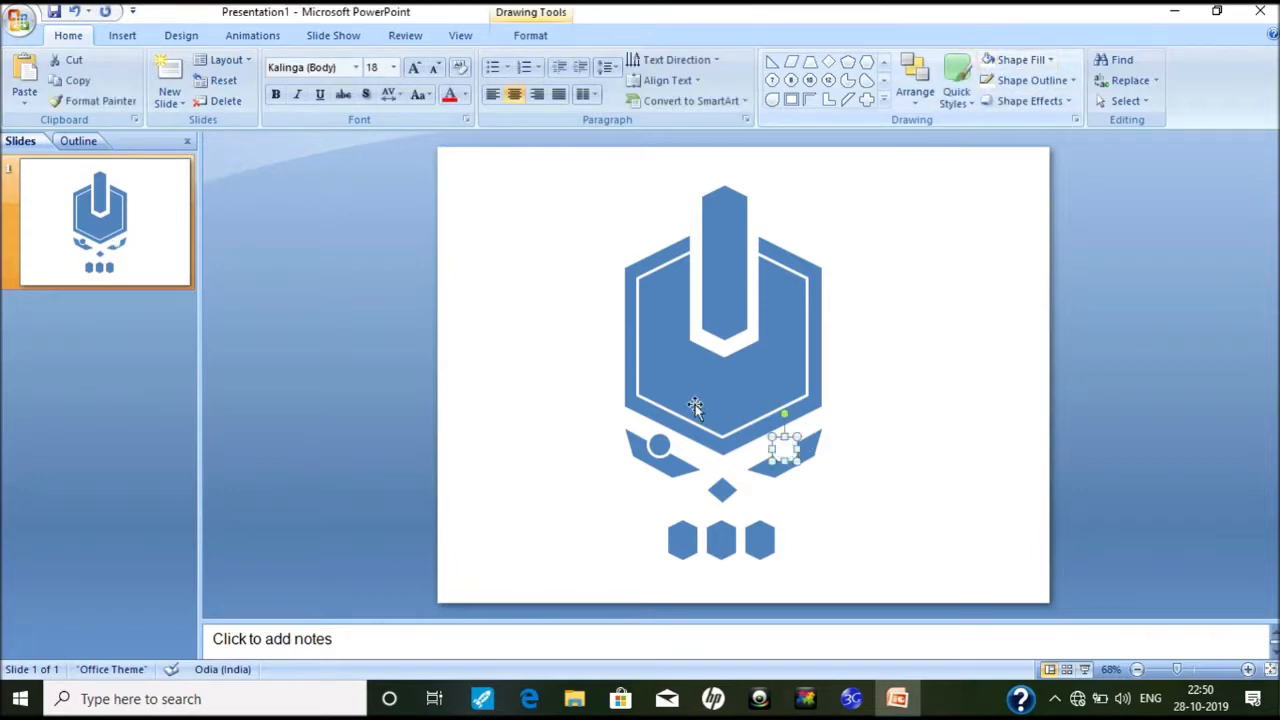
{"action": "left_click", "coordinate": [657, 447]}
{"action": "left_click", "coordinate": [990, 60]}
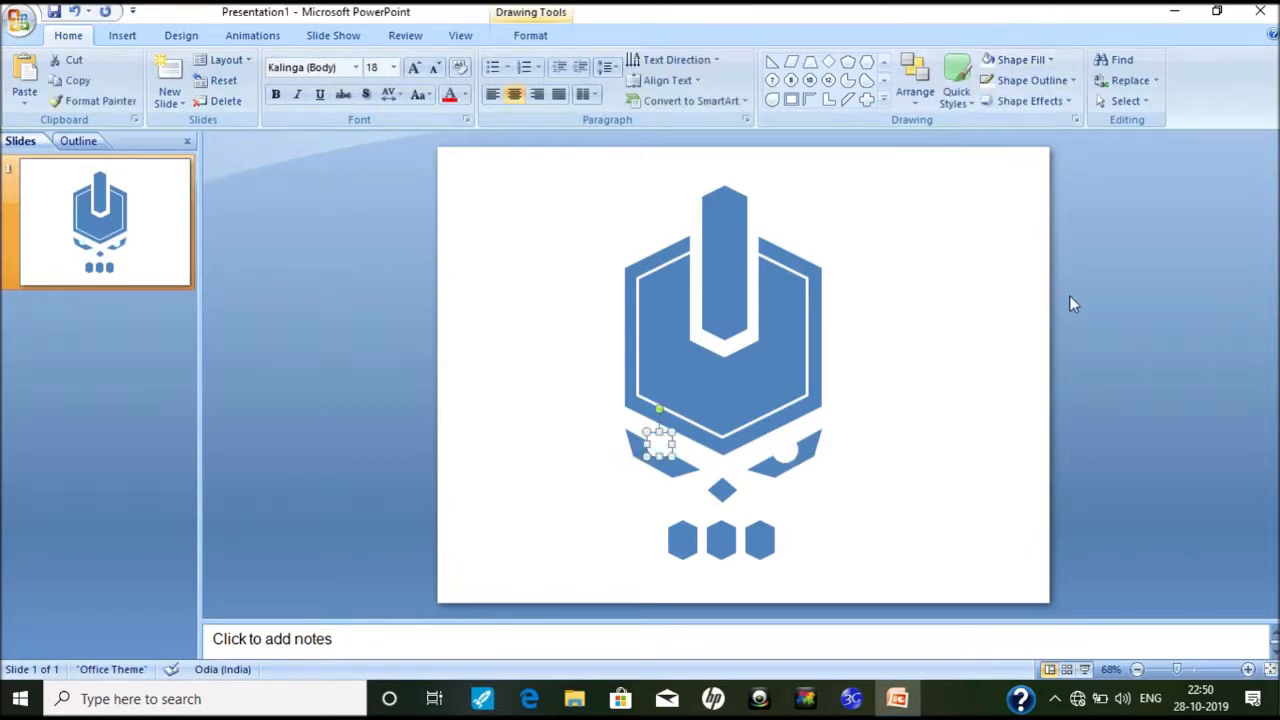
{"action": "left_click", "coordinate": [952, 398]}
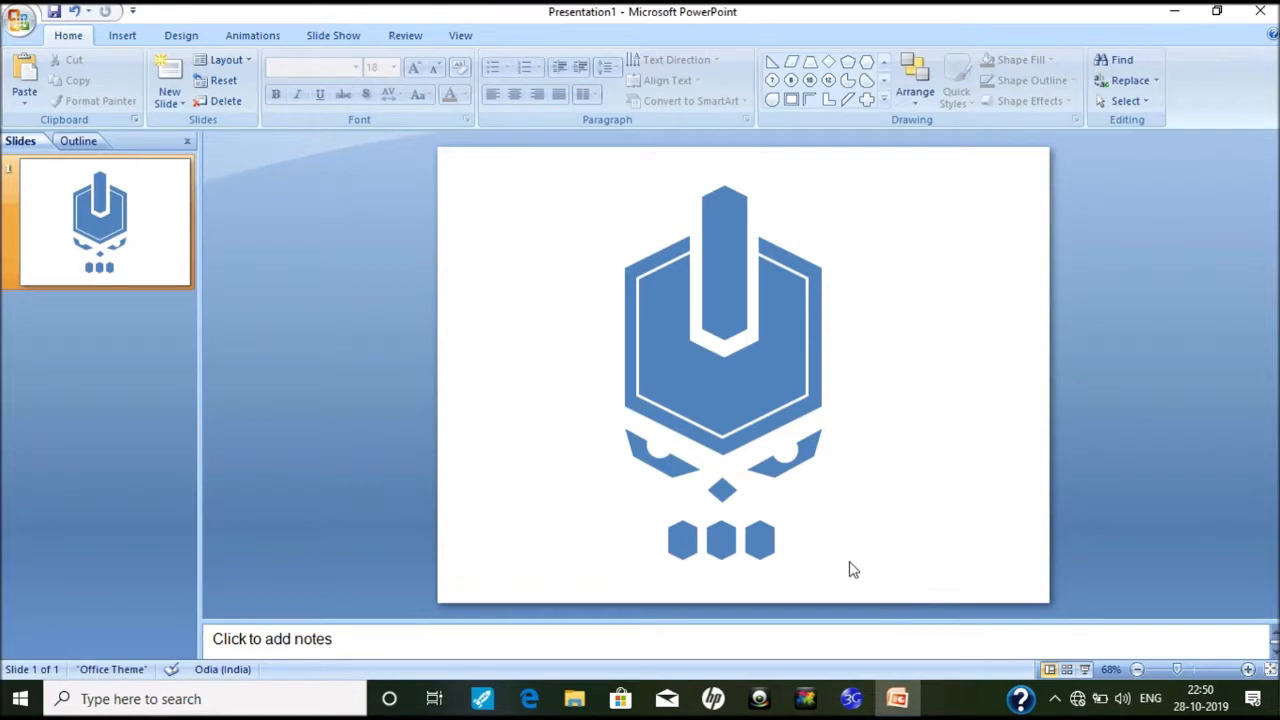
Step: Fill the inner hexagon with white, then select all the logo shapes
{"action": "left_click", "coordinate": [693, 403]}
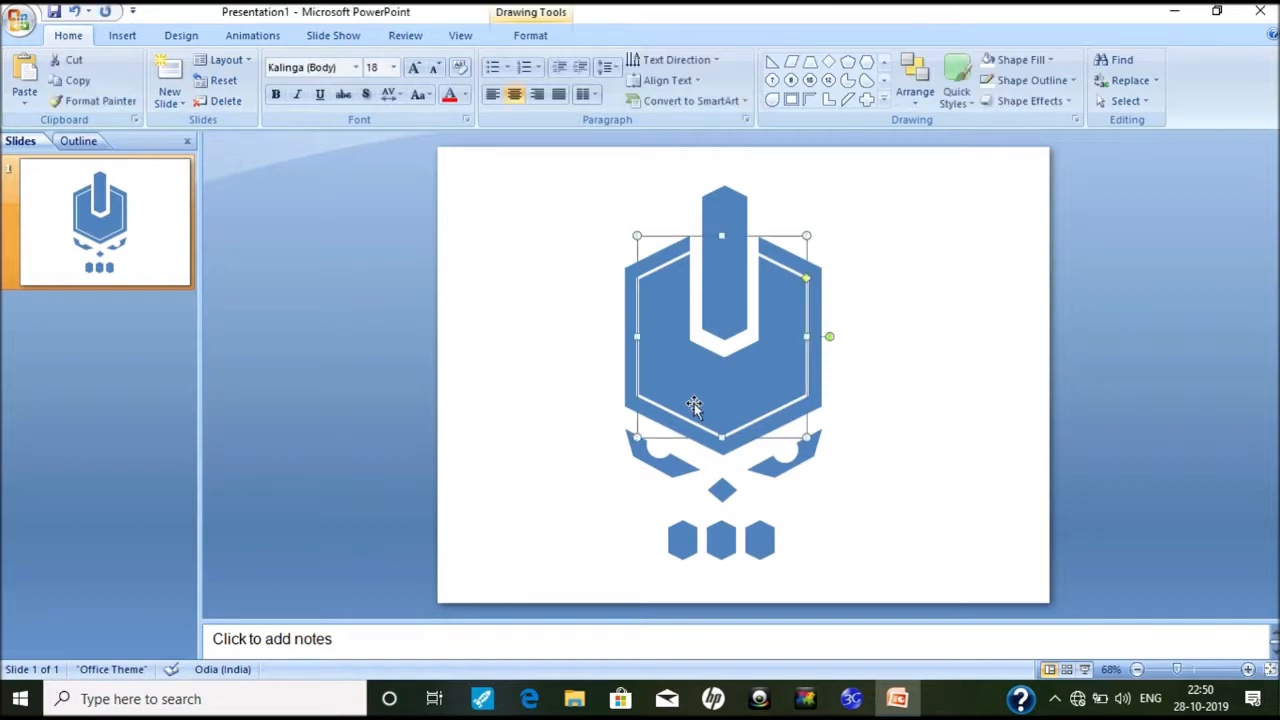
{"action": "left_click", "coordinate": [995, 60]}
{"action": "left_click", "coordinate": [873, 396]}
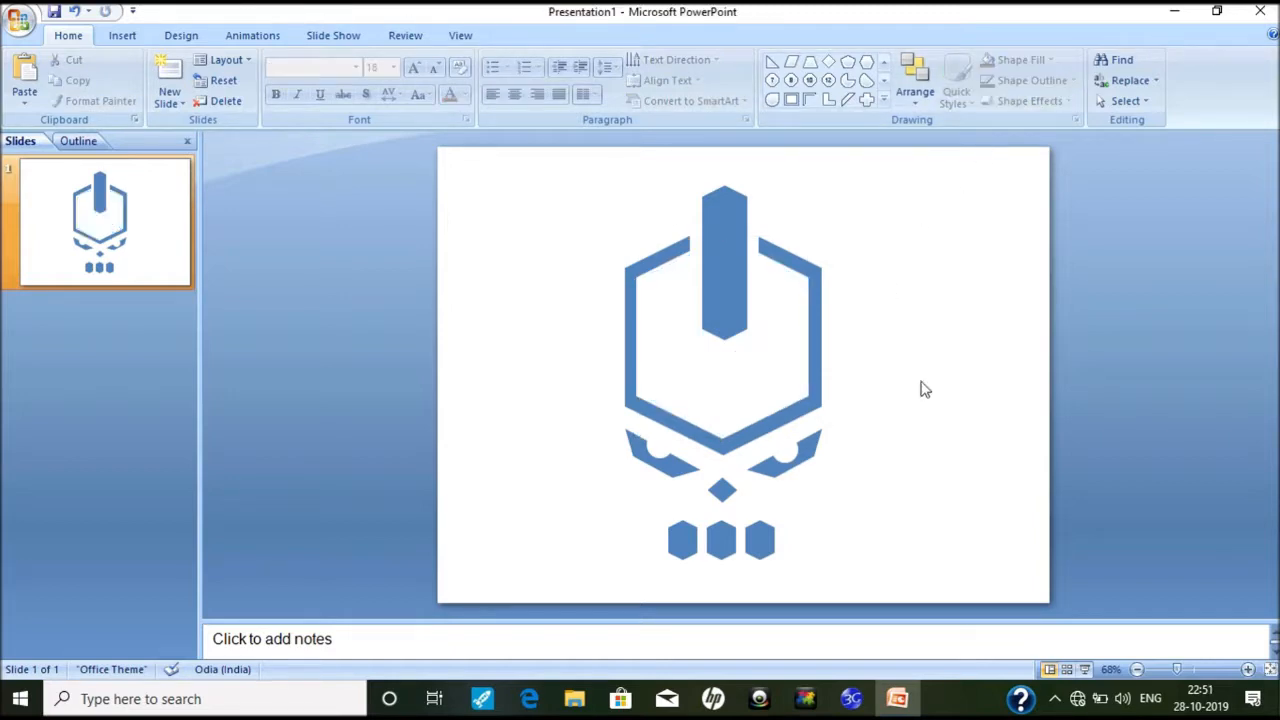
{"action": "mouse_move", "coordinate": [938, 165]}
{"action": "left_mouse_down"}
{"action": "mouse_move", "coordinate": [600, 574]}
{"action": "mouse_move", "coordinate": [558, 594]}
{"action": "left_mouse_up"}
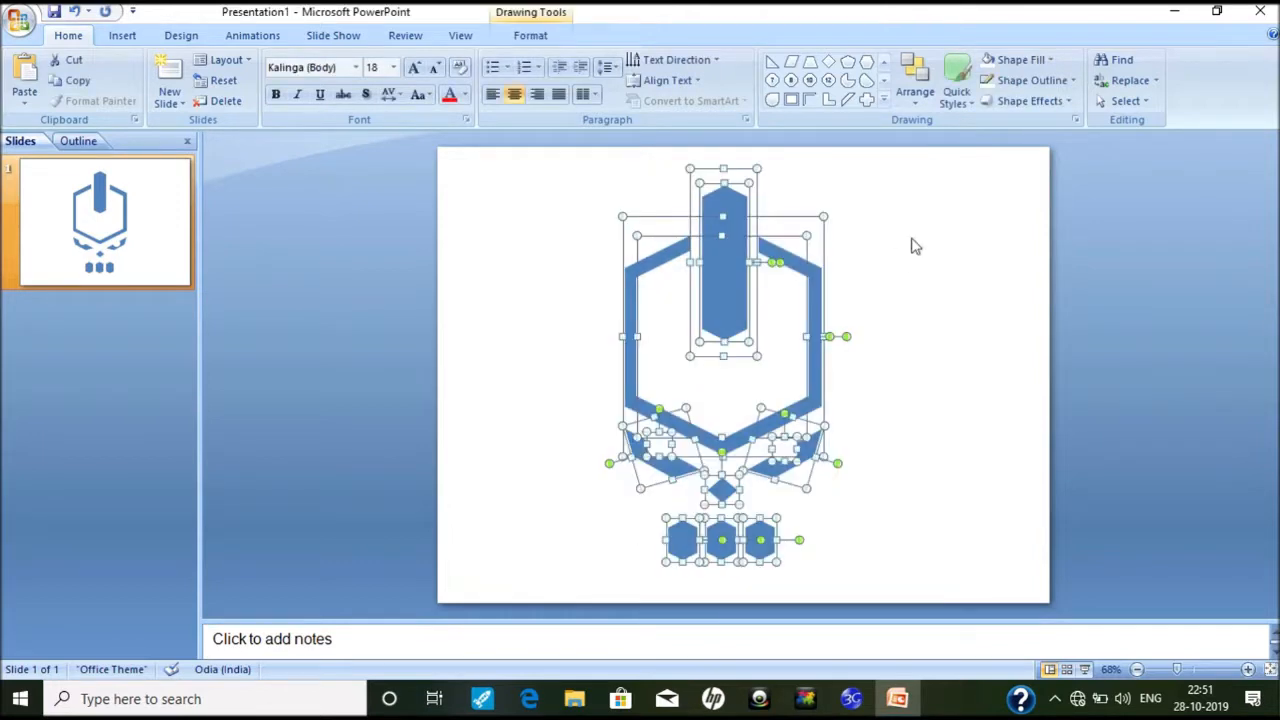
Step: Group all the logo shapes into one object
{"action": "left_click", "coordinate": [915, 75]}
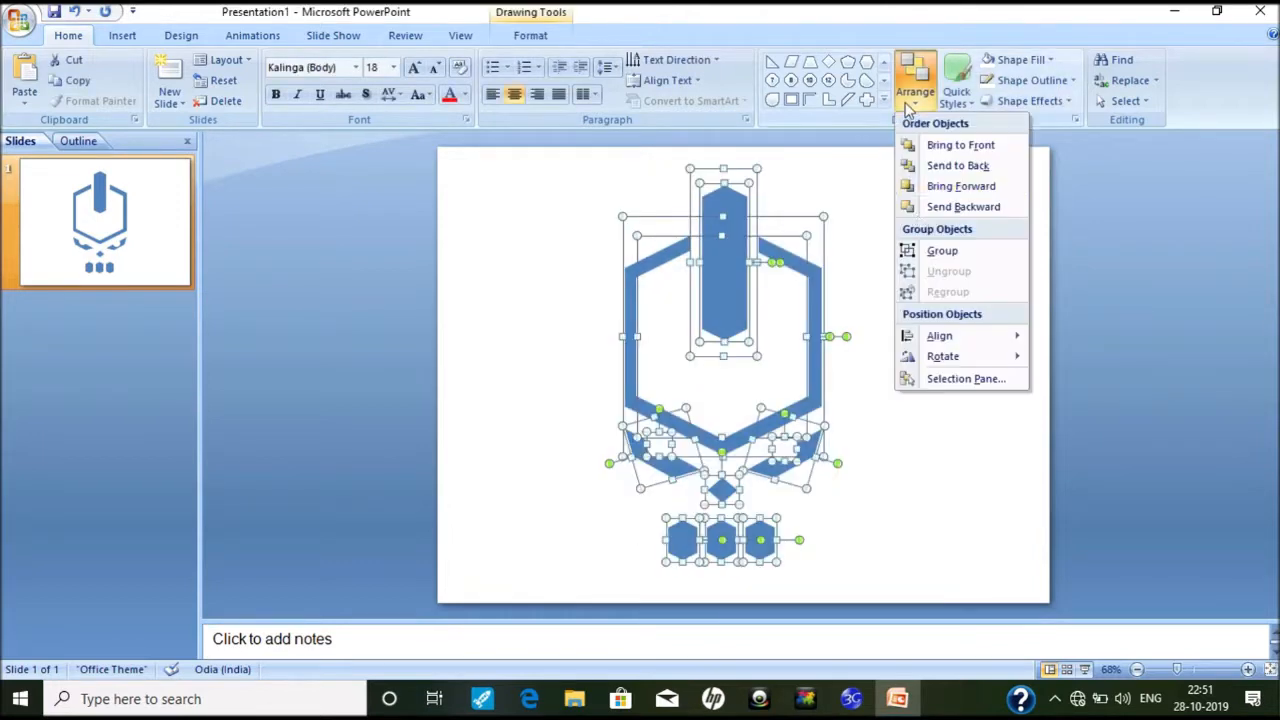
{"action": "left_click", "coordinate": [930, 252]}
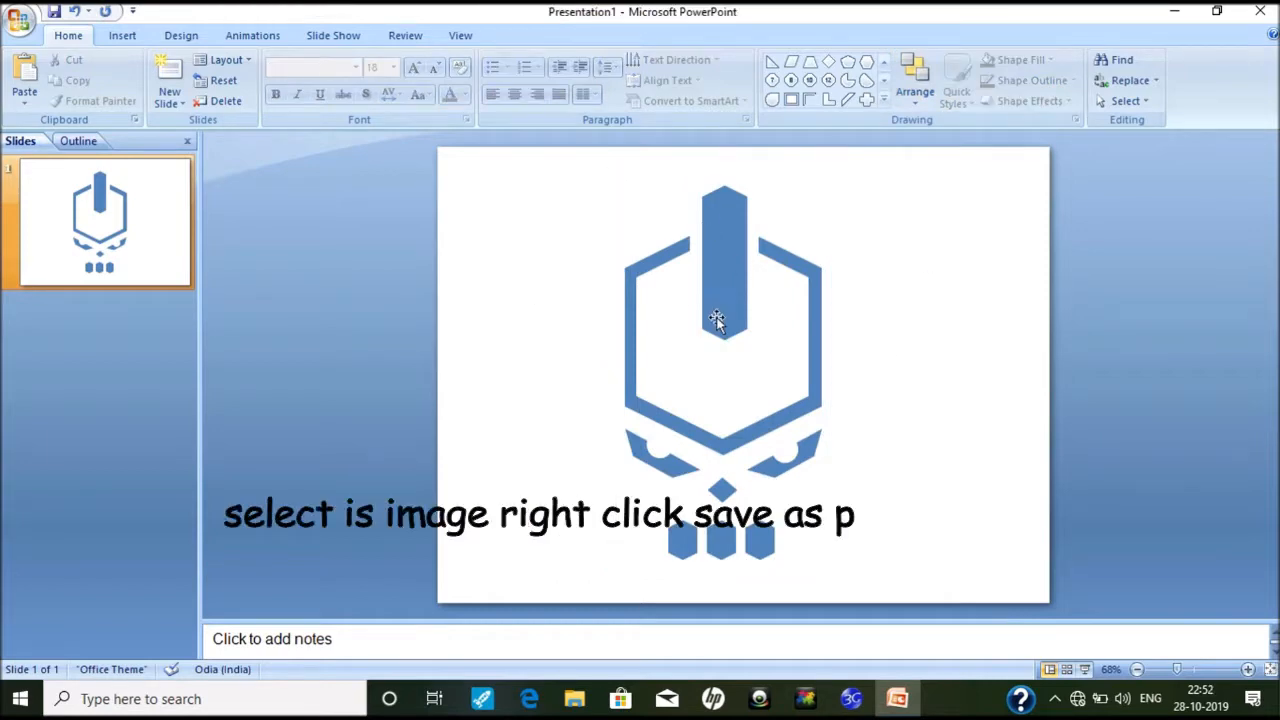
{"action": "left_click", "coordinate": [730, 323]}
Step: Save the grouped logo as Picture1.png and close the presentation
{"action": "right_click", "coordinate": [730, 323]}
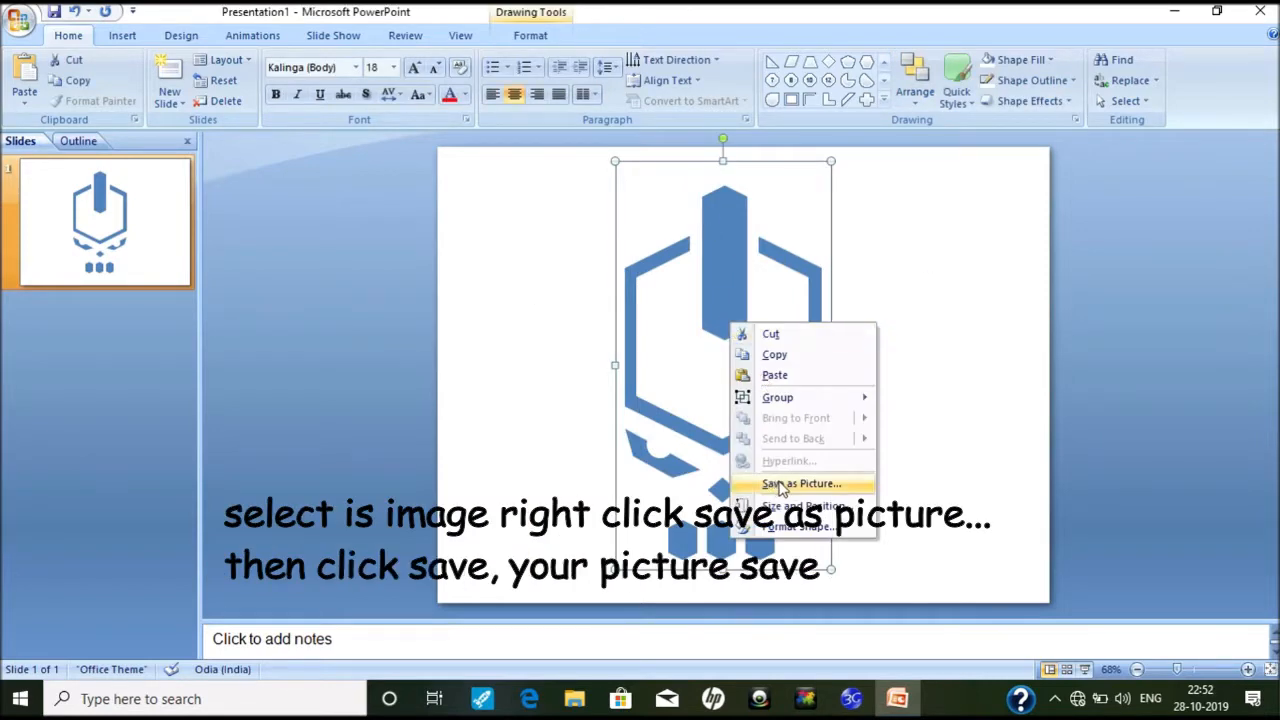
{"action": "left_click", "coordinate": [781, 484]}
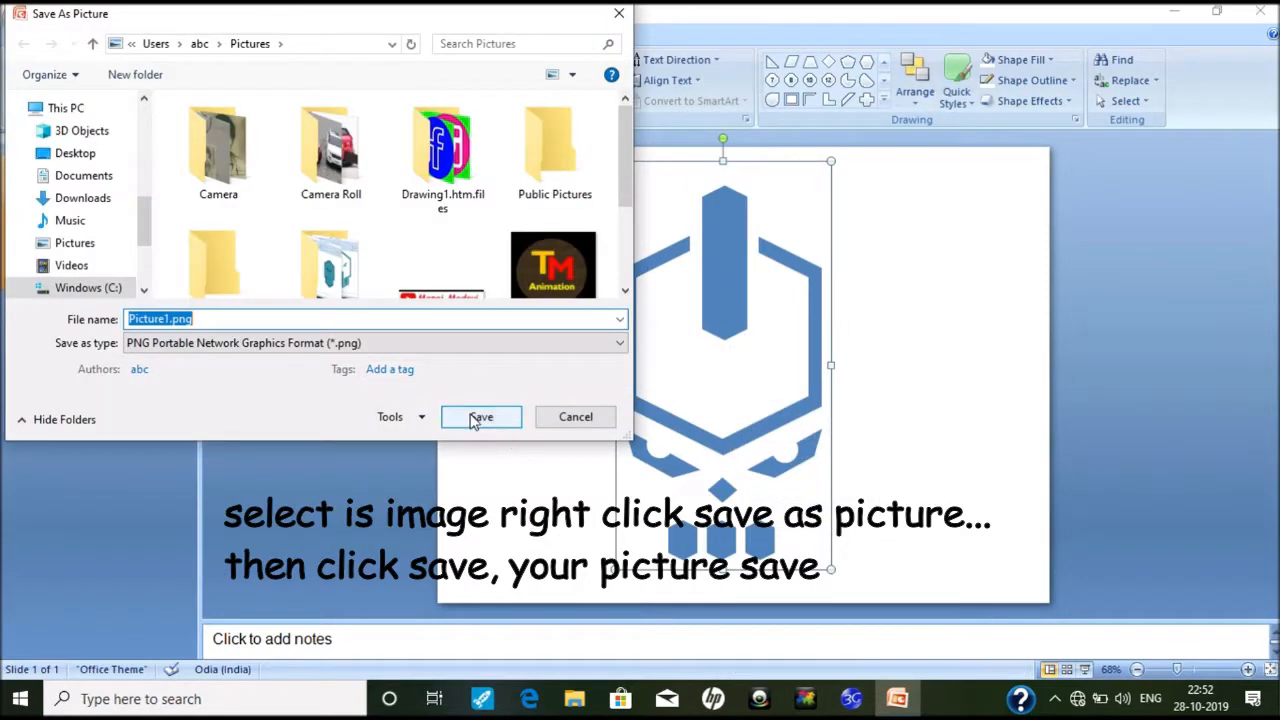
{"action": "left_click", "coordinate": [330, 265]}
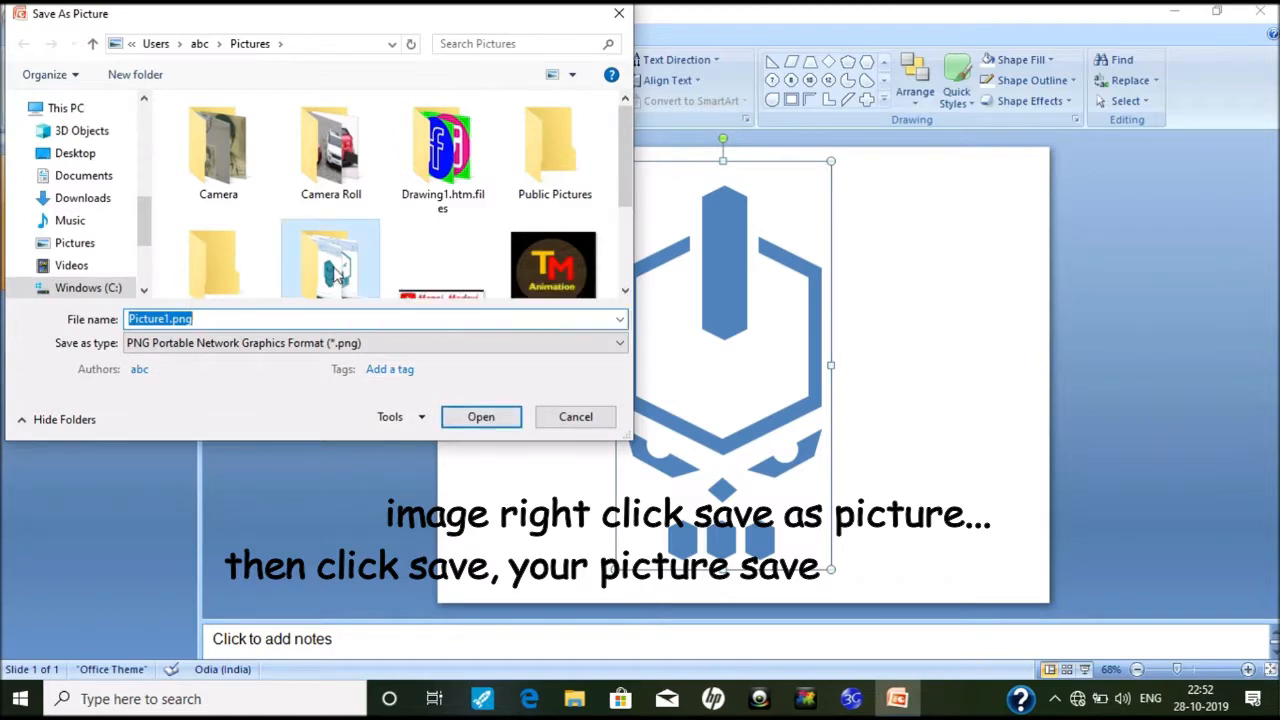
{"action": "left_click", "coordinate": [481, 417]}
{"action": "left_click", "coordinate": [472, 420]}
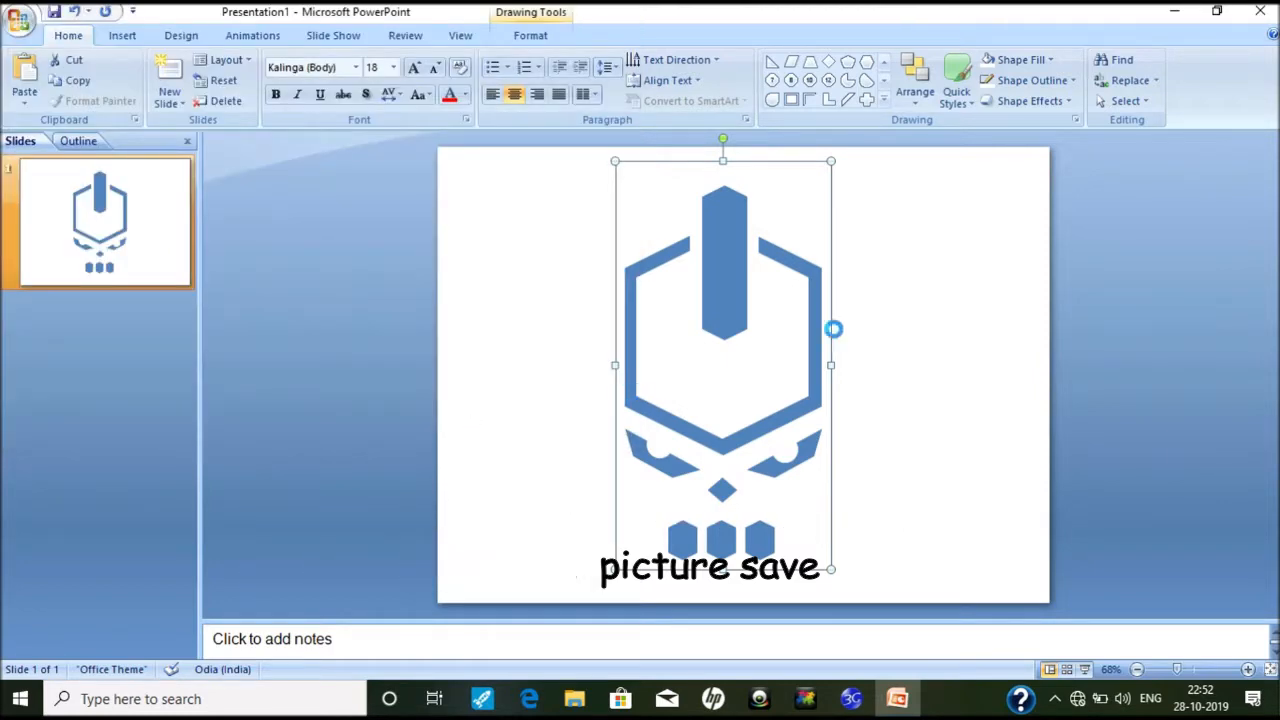
{"action": "left_click", "coordinate": [1262, 12]}
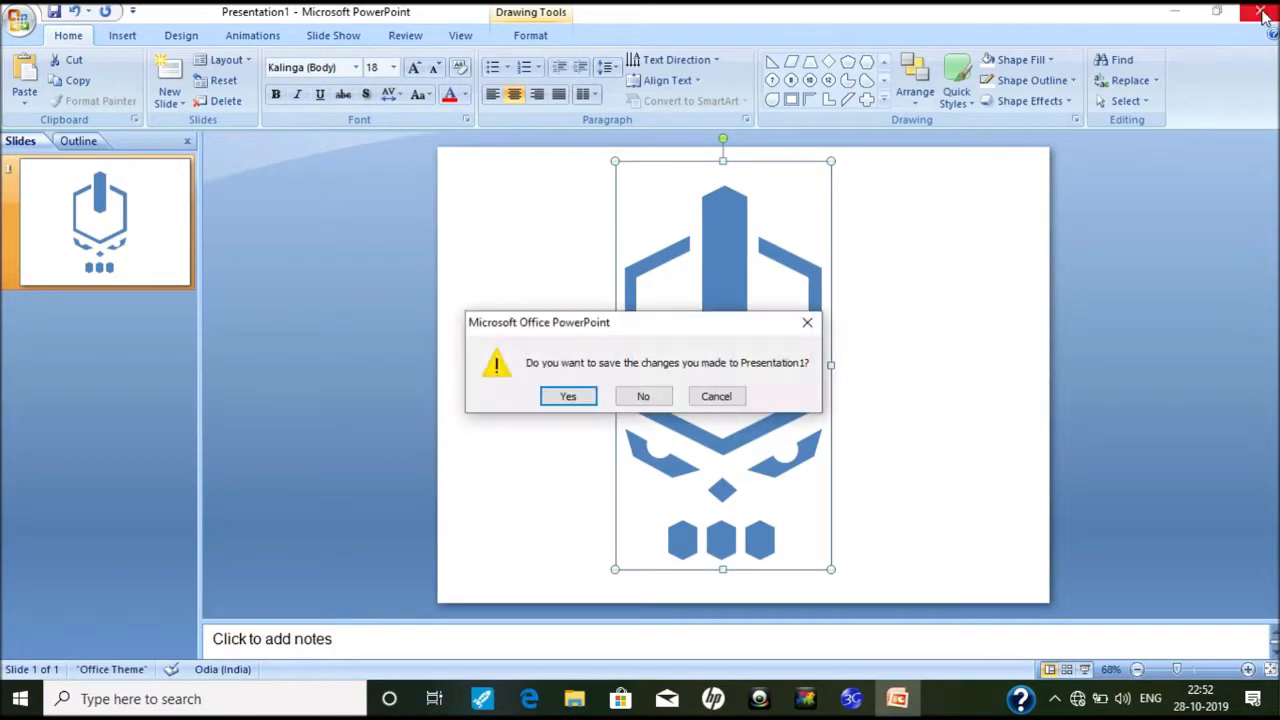
Step: Close the presentation without saving and refresh the desktop
{"action": "left_click", "coordinate": [645, 400]}
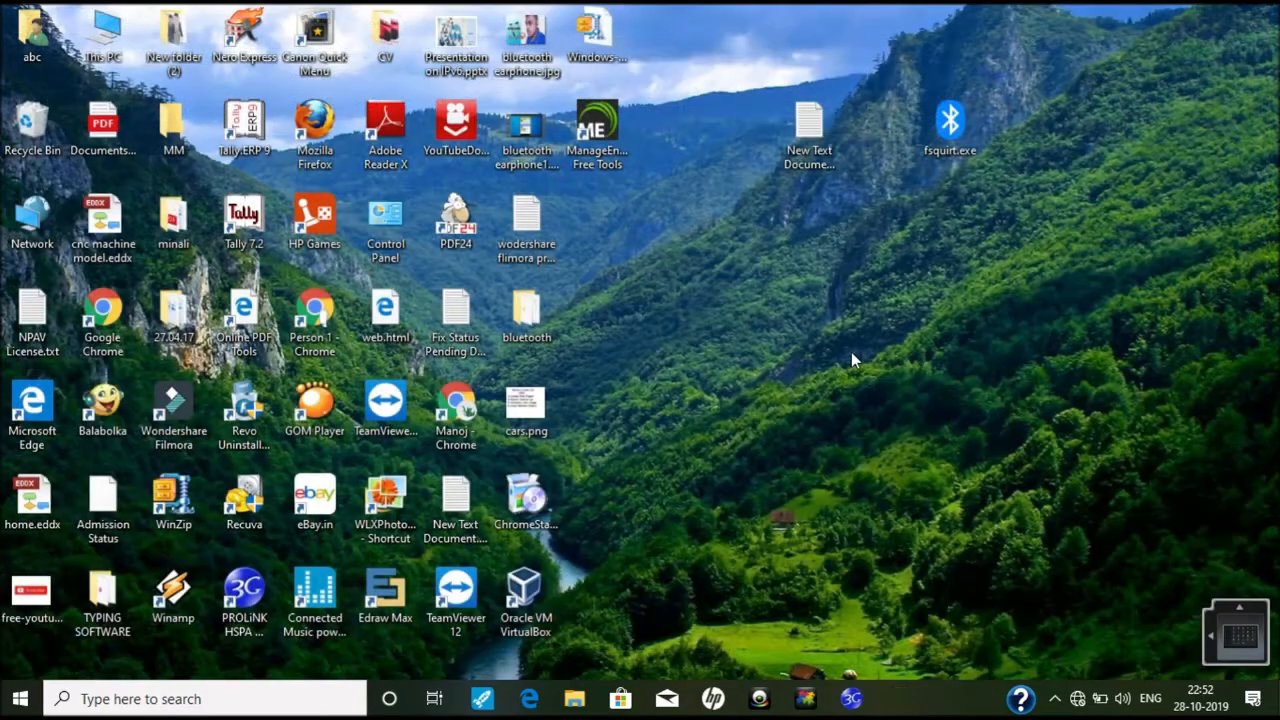
{"action": "right_click", "coordinate": [850, 351]}
{"action": "left_click", "coordinate": [893, 408]}
Step: Launch Adobe Photoshop 7.0 from the Start search using 'ad'
{"action": "key", "text": "super"}
{"action": "type", "text": "ad"}
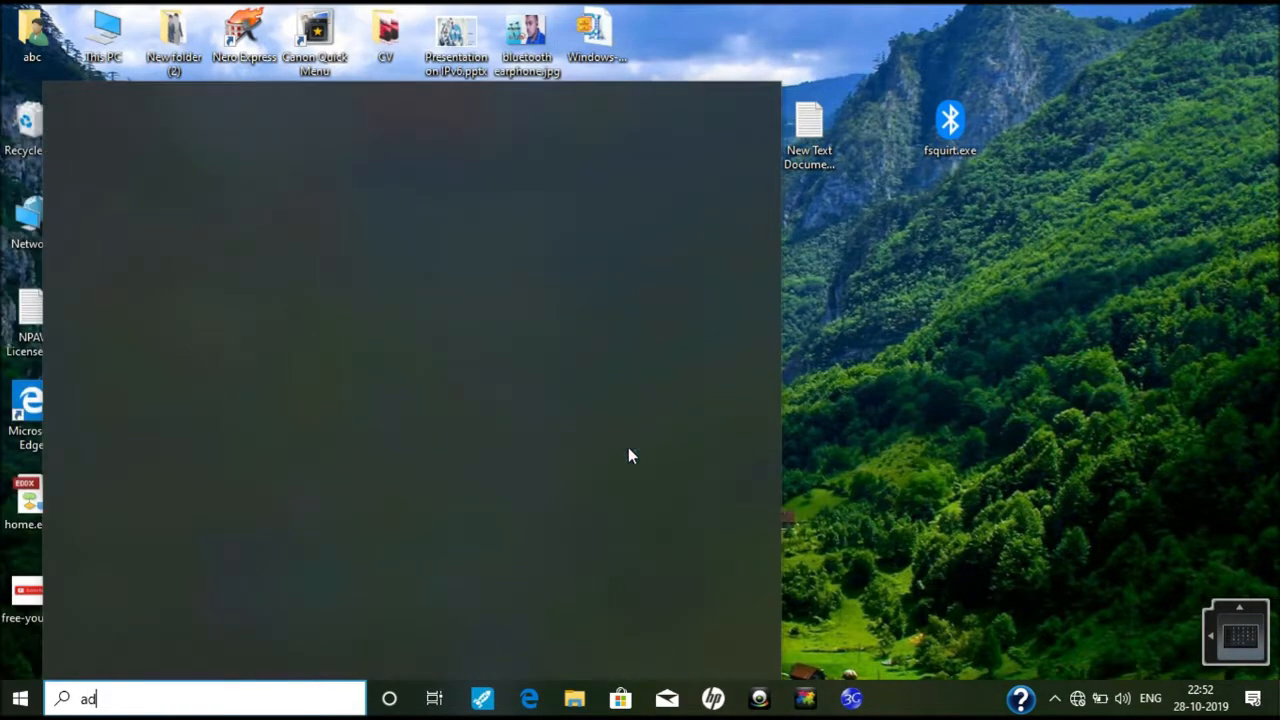
{"action": "left_click", "coordinate": [211, 198]}
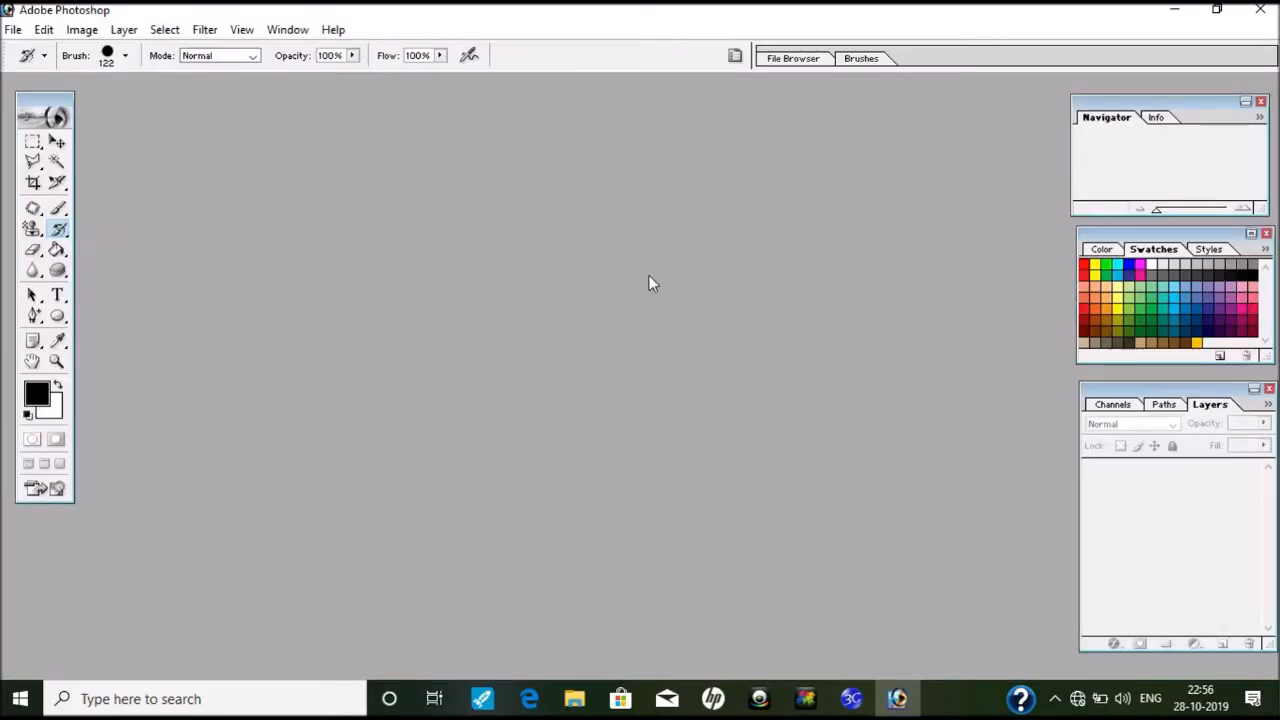
Step: Open Picture1.png in Photoshop
{"action": "double_click", "coordinate": [649, 275]}
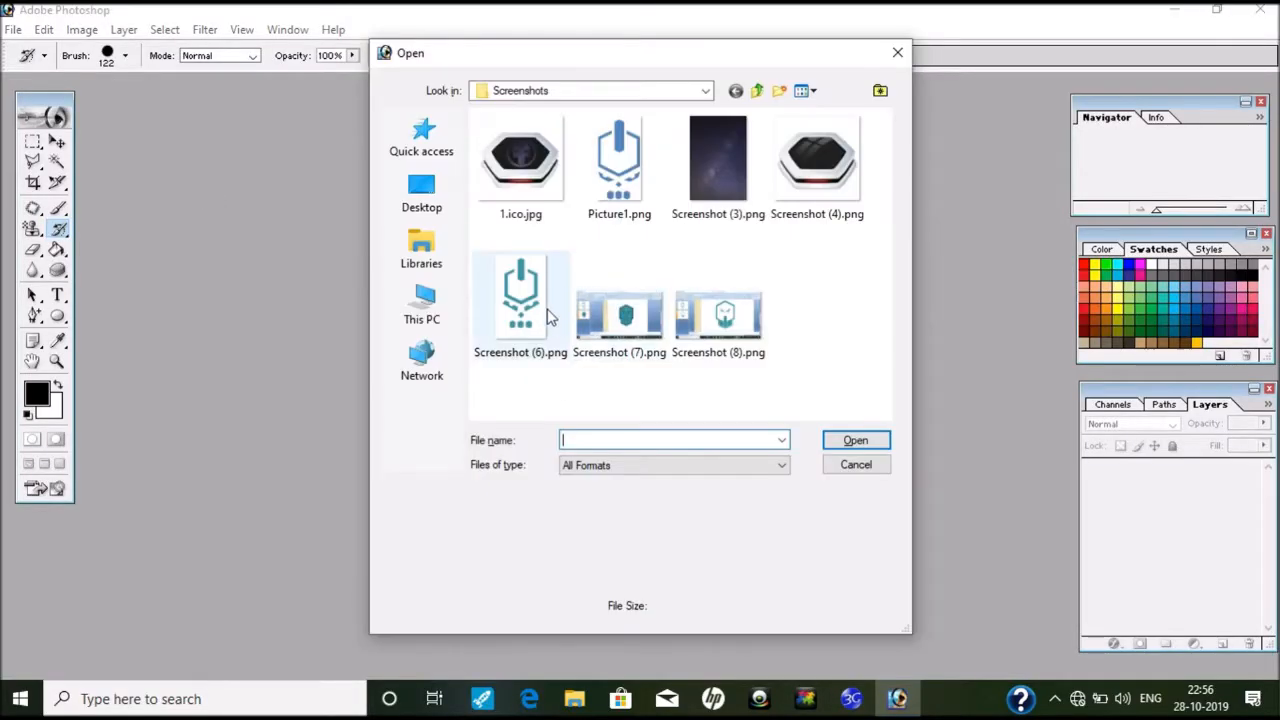
{"action": "left_click", "coordinate": [619, 165]}
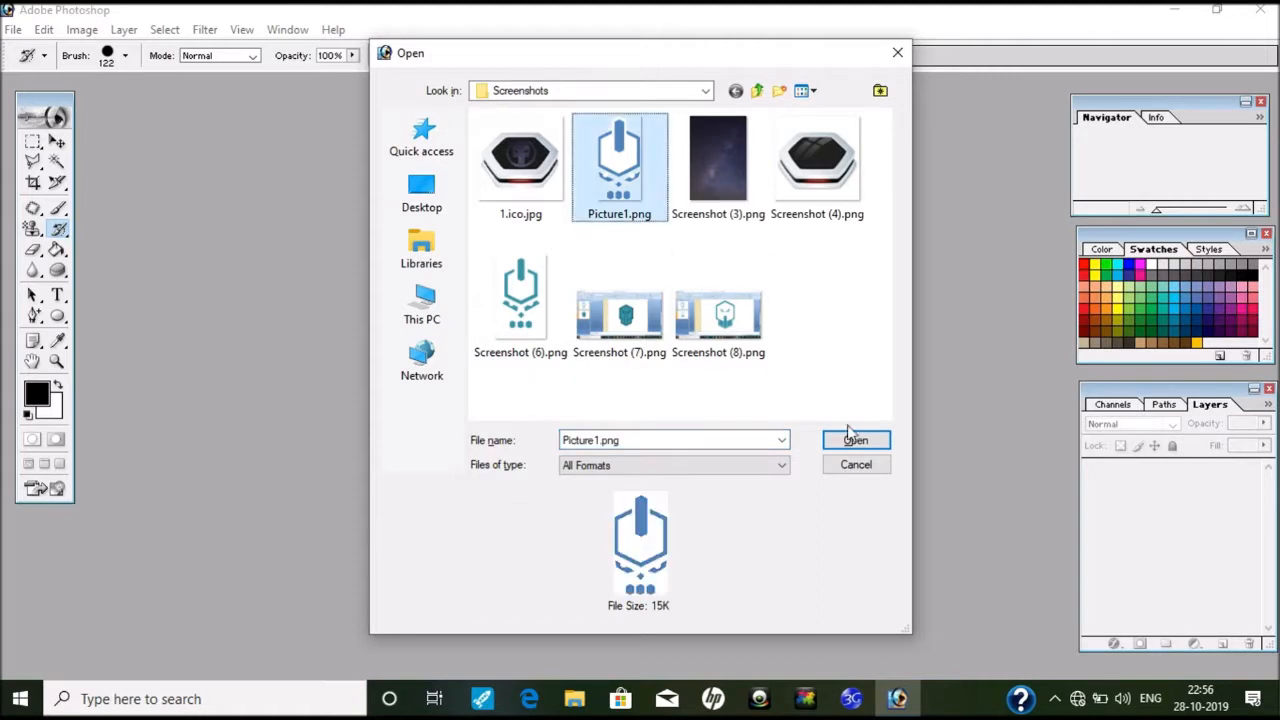
{"action": "left_click", "coordinate": [856, 441]}
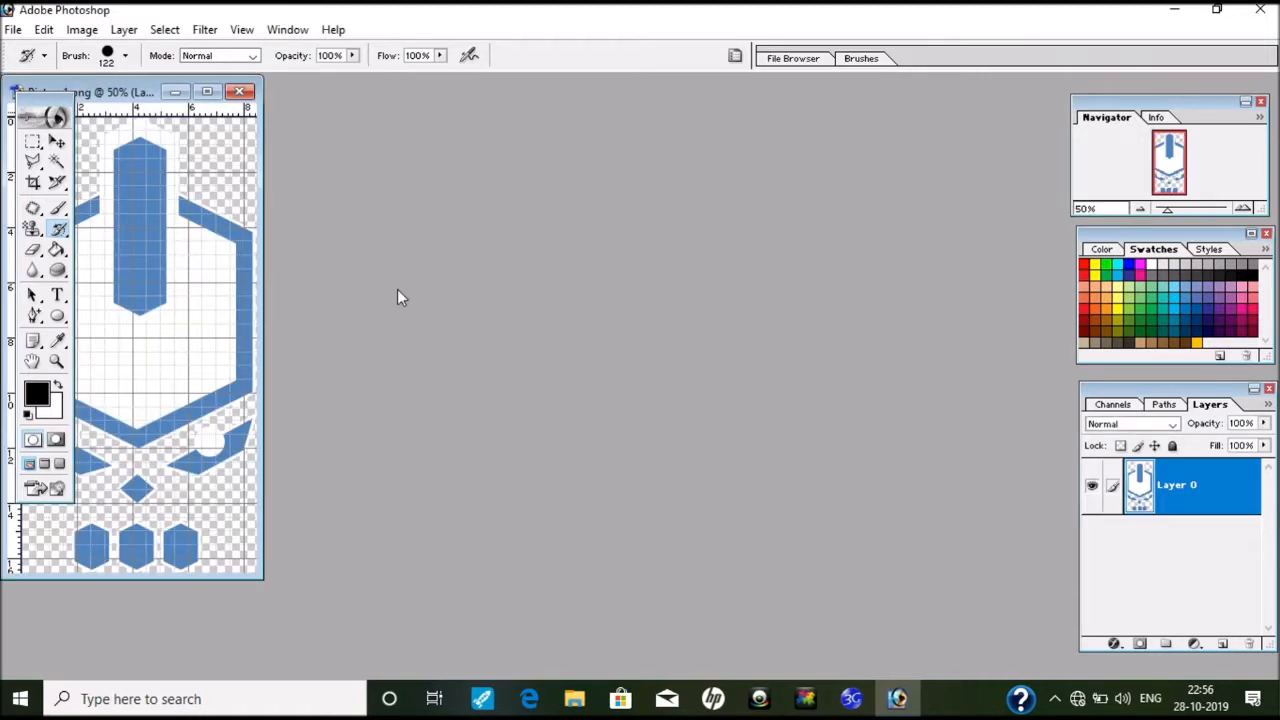
Step: Create a new 640 x 480 blank document
{"action": "key", "text": "ctrl+n"}
{"action": "left_click", "coordinate": [948, 184]}
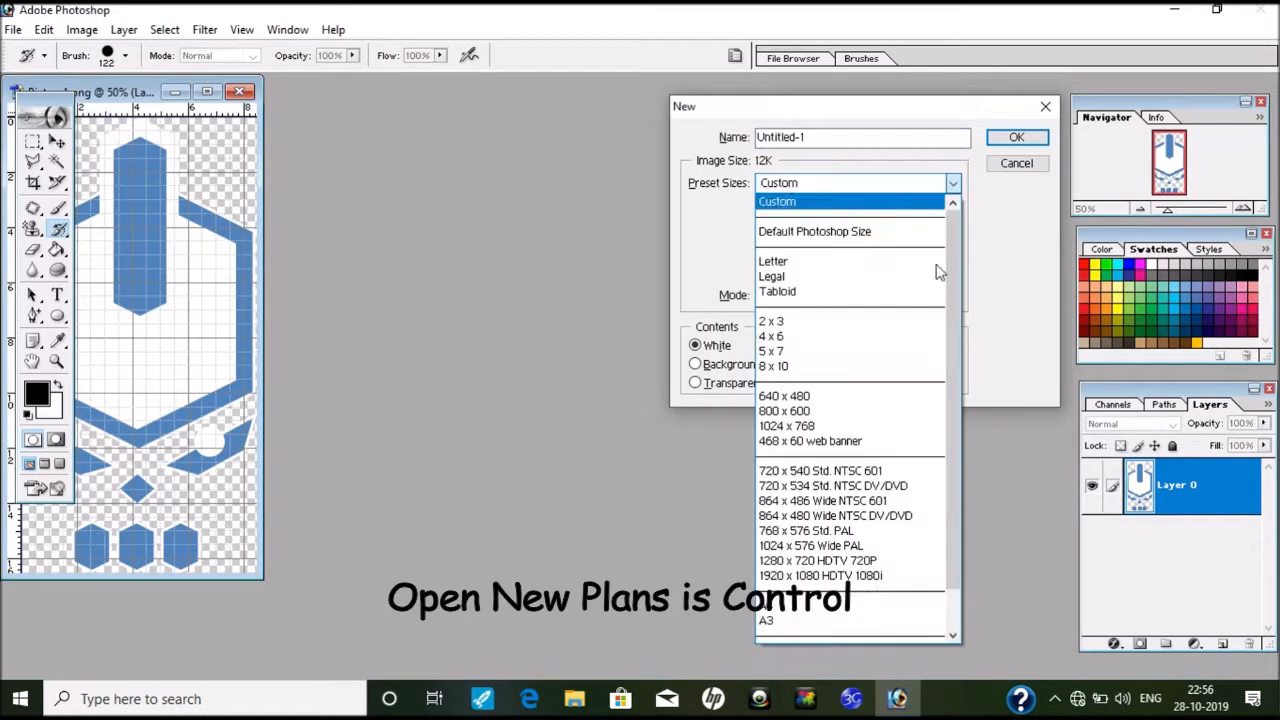
{"action": "left_click", "coordinate": [880, 396]}
{"action": "key", "text": "Return"}
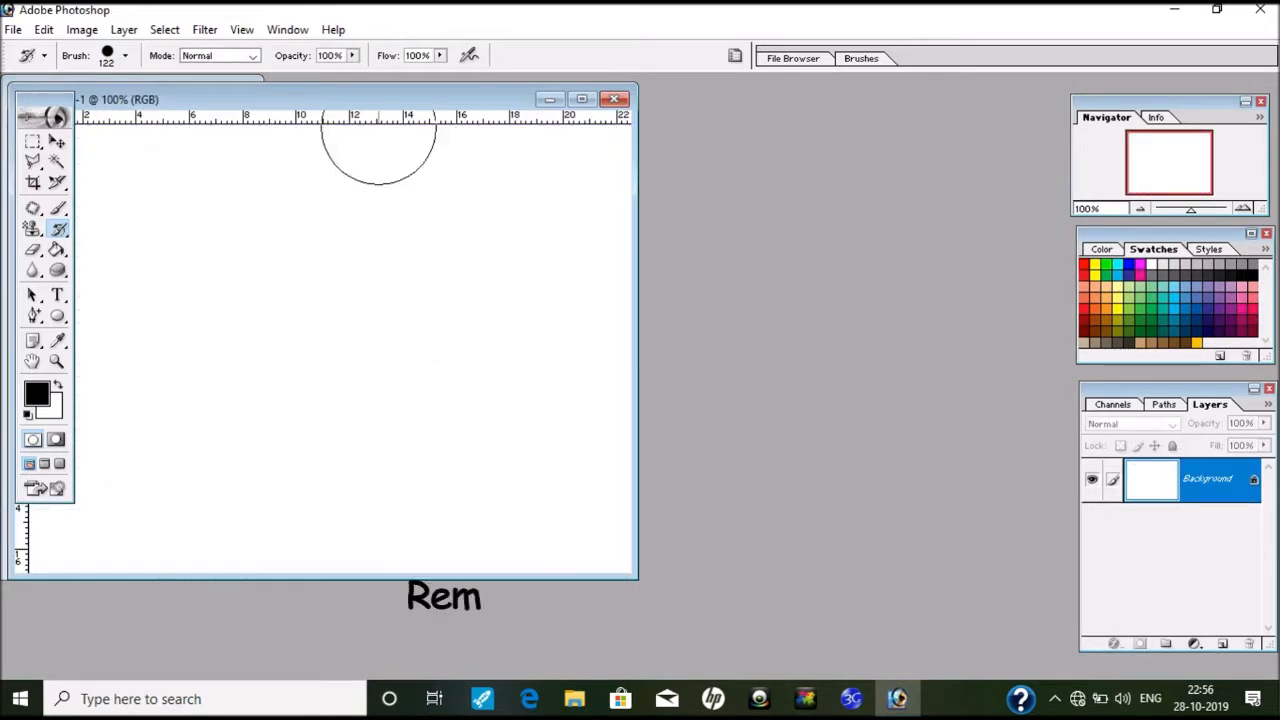
Step: Drag the emblem artwork into Untitled-1 as Layer 1 and maximise that window
{"action": "left_click_drag", "start_coordinate": [355, 101], "coordinate": [691, 111]}
{"action": "left_click", "coordinate": [57, 142]}
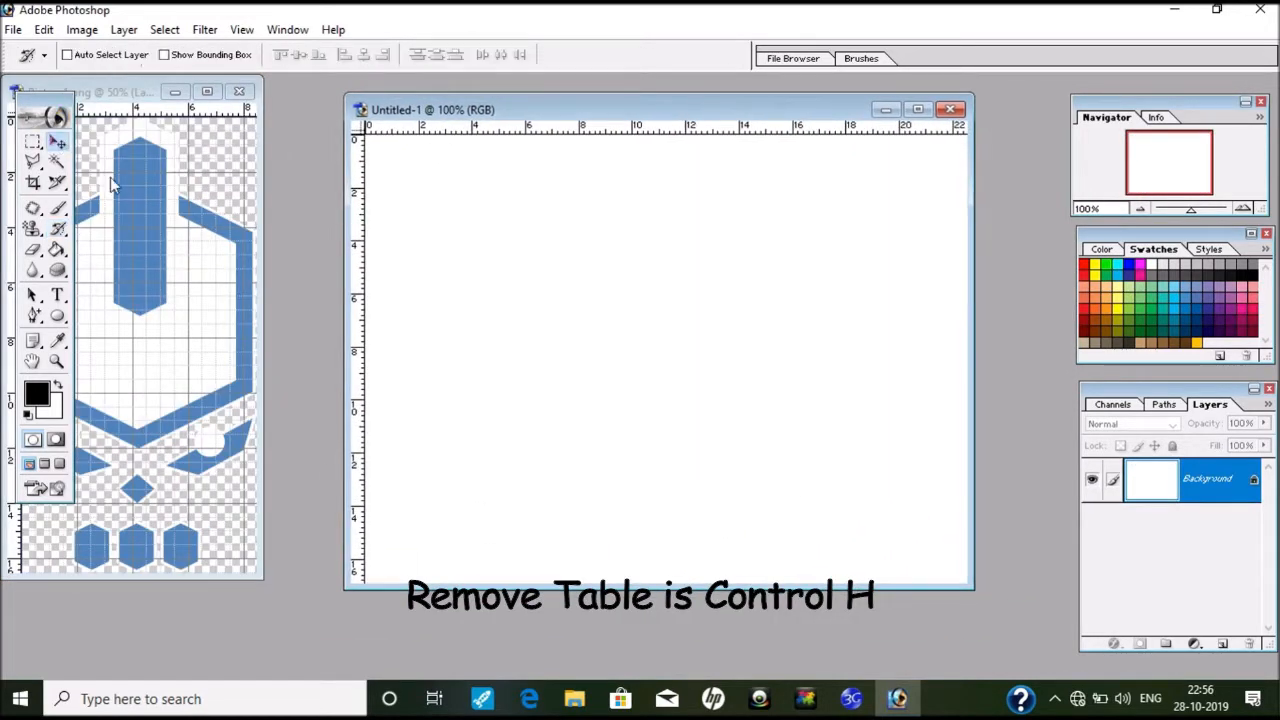
{"action": "left_click_drag", "start_coordinate": [113, 185], "coordinate": [737, 271]}
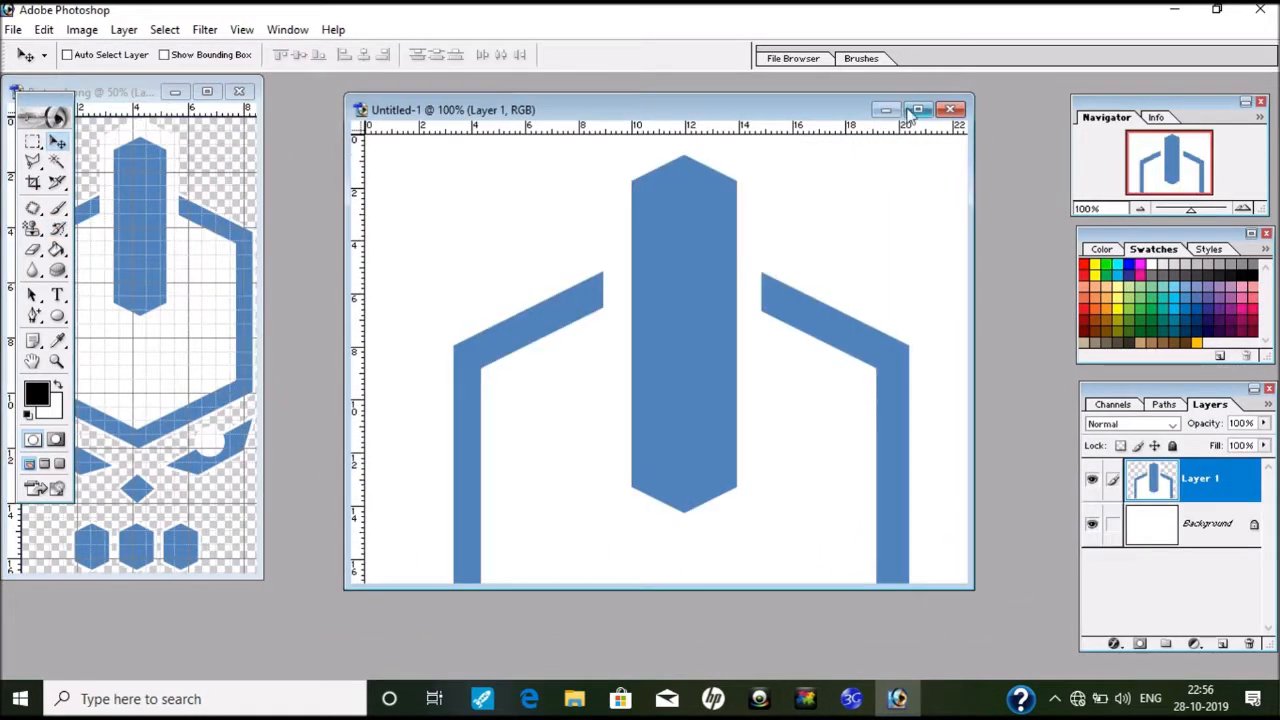
{"action": "left_click", "coordinate": [910, 112]}
Step: Free-transform Layer 1 to scale the emblem down and move it to the canvas centre
{"action": "key", "text": "ctrl+t"}
{"action": "key", "text": "ctrl+minus"}
{"action": "key", "text": "ctrl+minus"}
{"action": "key", "text": "ctrl+minus"}
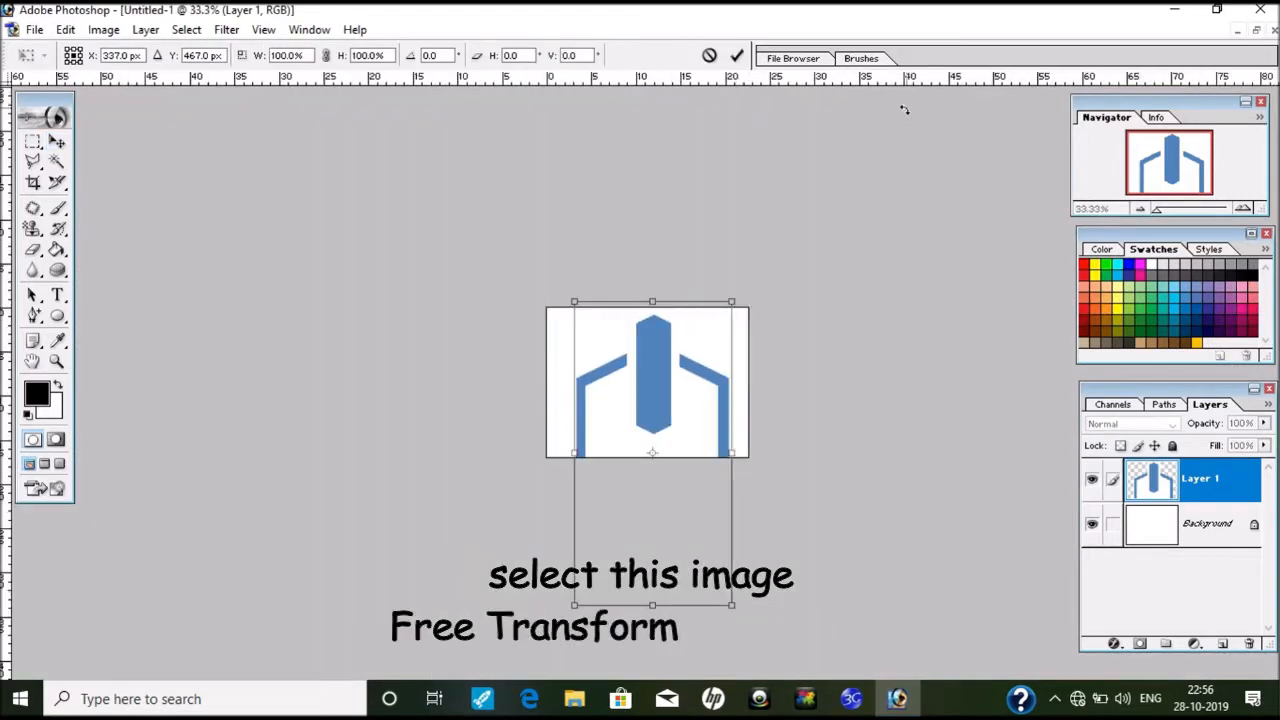
{"action": "left_click_drag", "start_coordinate": [733, 603], "coordinate": [709, 457]}
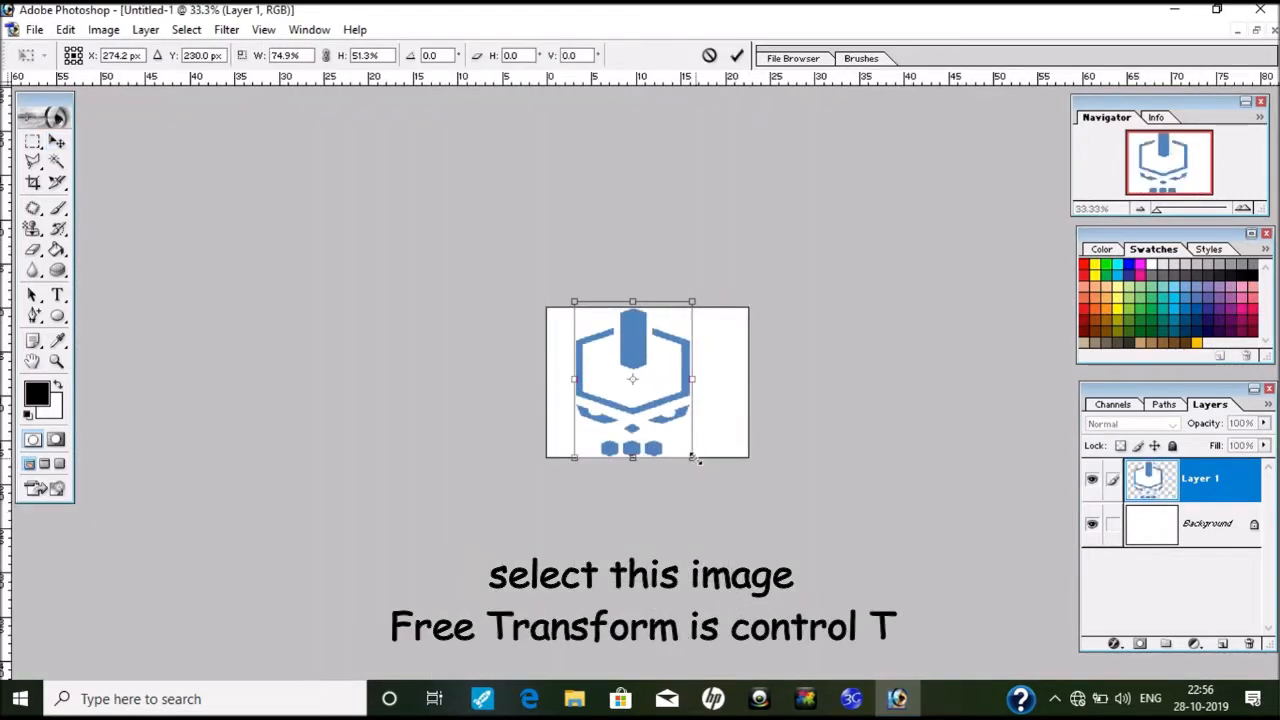
{"action": "left_click_drag", "start_coordinate": [709, 378], "coordinate": [656, 378]}
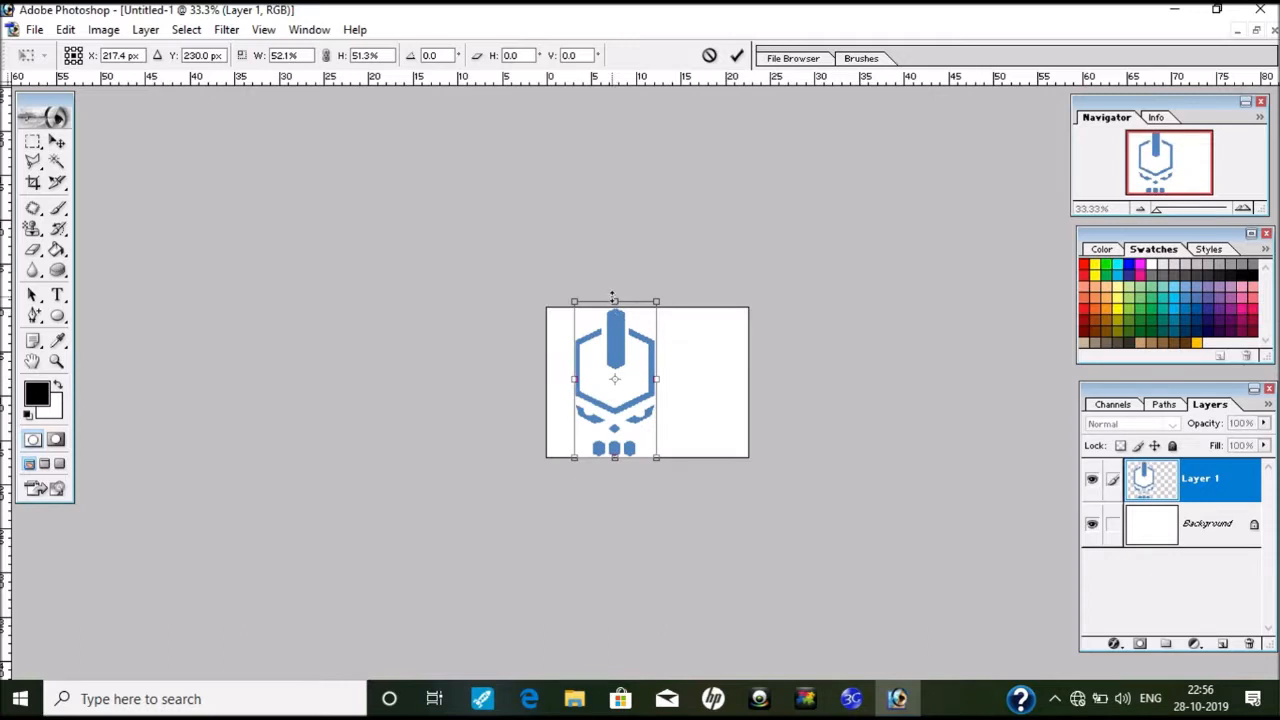
{"action": "left_click_drag", "start_coordinate": [613, 297], "coordinate": [614, 308]}
{"action": "key", "text": "ctrl+plus"}
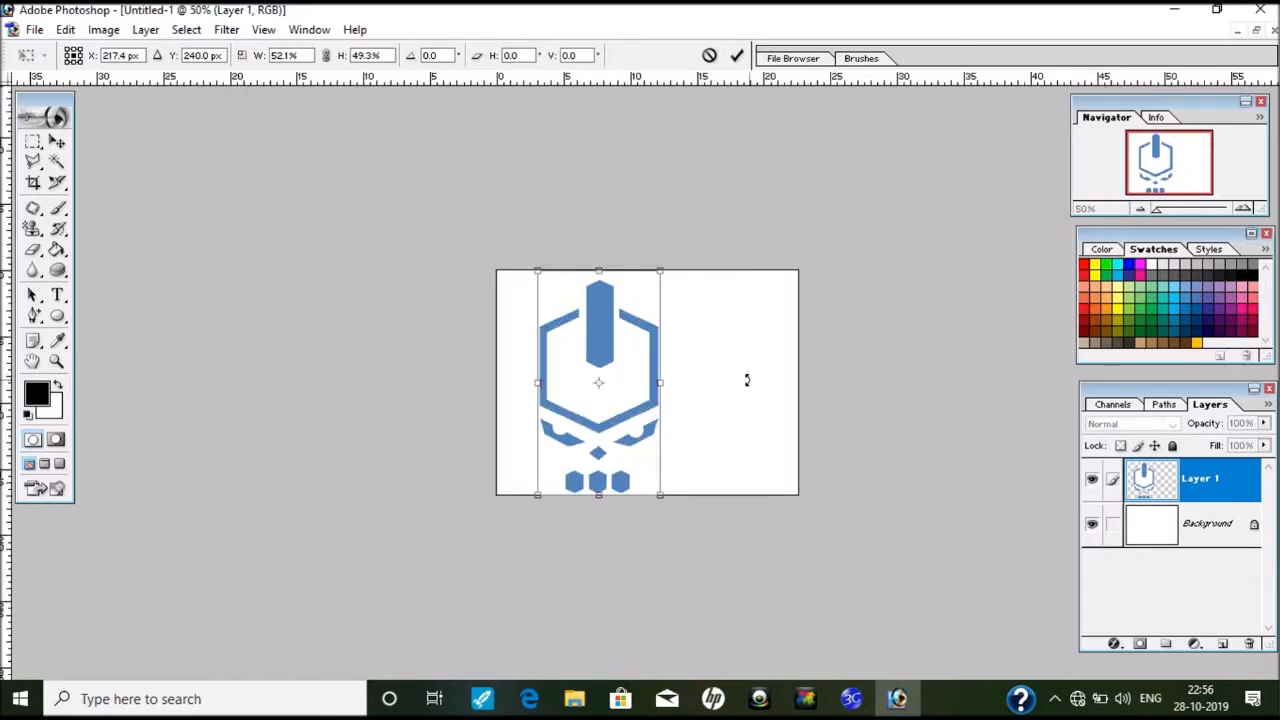
{"action": "left_click_drag", "start_coordinate": [536, 497], "coordinate": [568, 432]}
{"action": "left_click_drag", "start_coordinate": [602, 392], "coordinate": [629, 422]}
{"action": "key", "text": "Return"}
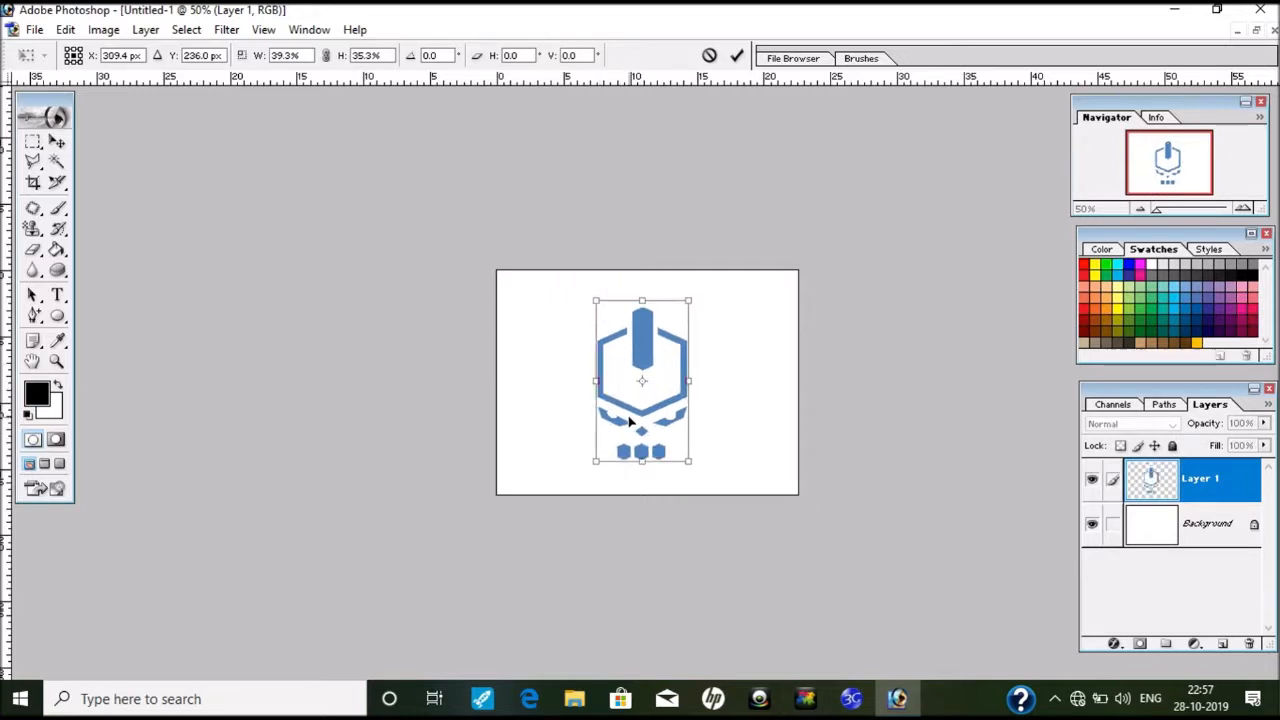
{"action": "key", "text": "ctrl+plus"}
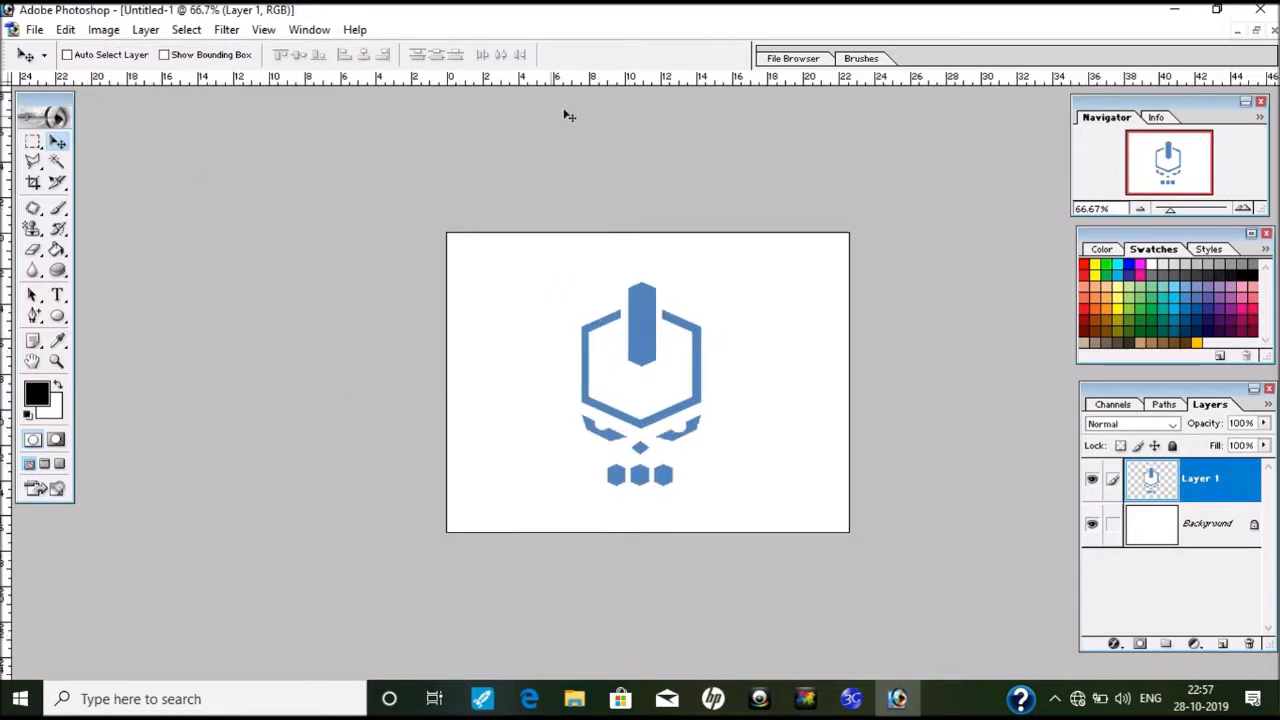
Step: Add a horizontal and a vertical guide crossing at the canvas centre
{"action": "left_click_drag", "start_coordinate": [581, 76], "coordinate": [670, 380]}
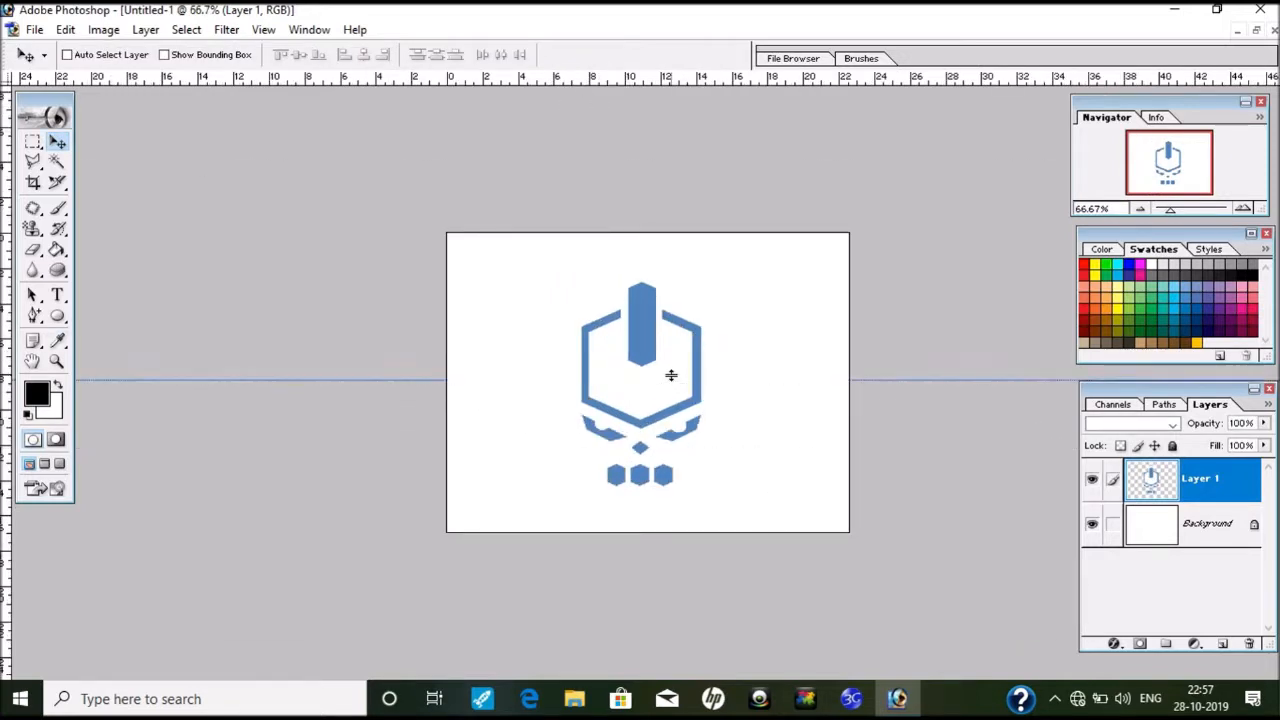
{"action": "left_click_drag", "start_coordinate": [5, 245], "coordinate": [643, 322]}
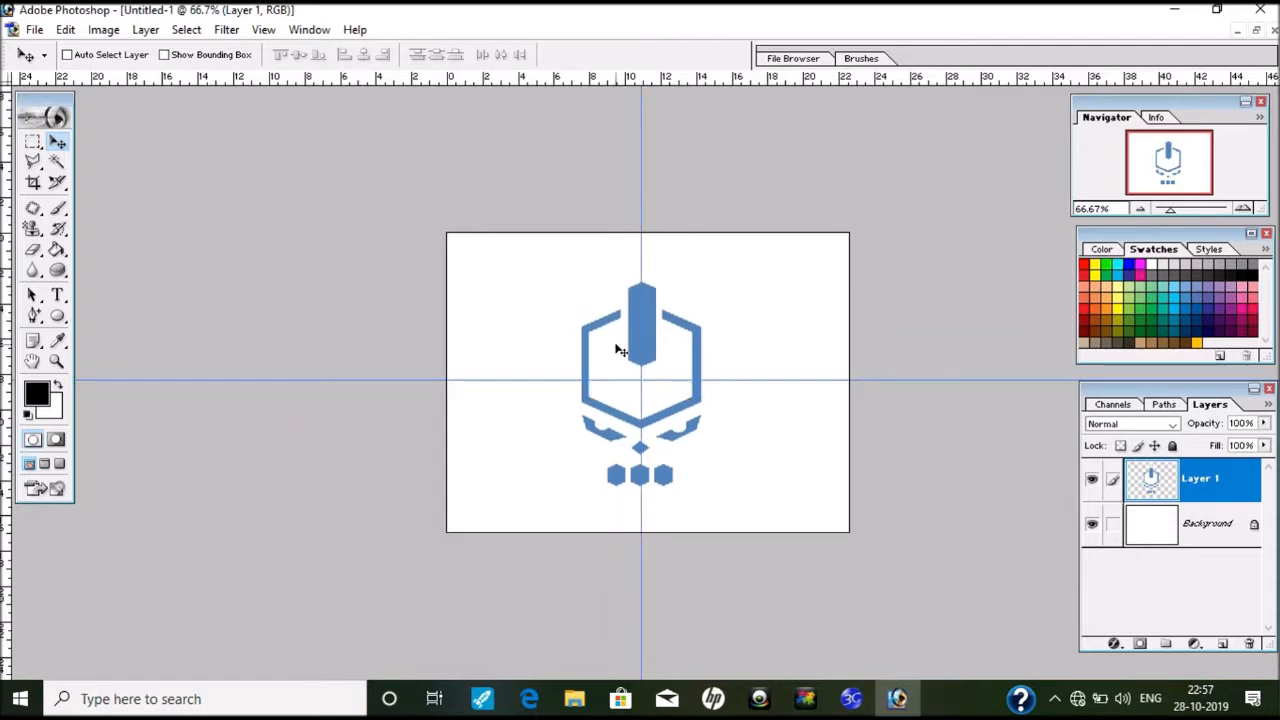
{"action": "key", "text": "ctrl+t"}
{"action": "key", "text": "Return"}
Step: Narrow the emblem to 92.9% width so it sits centred on the guides
{"action": "key", "text": "ctrl+plus"}
{"action": "key", "text": "ctrl+t"}
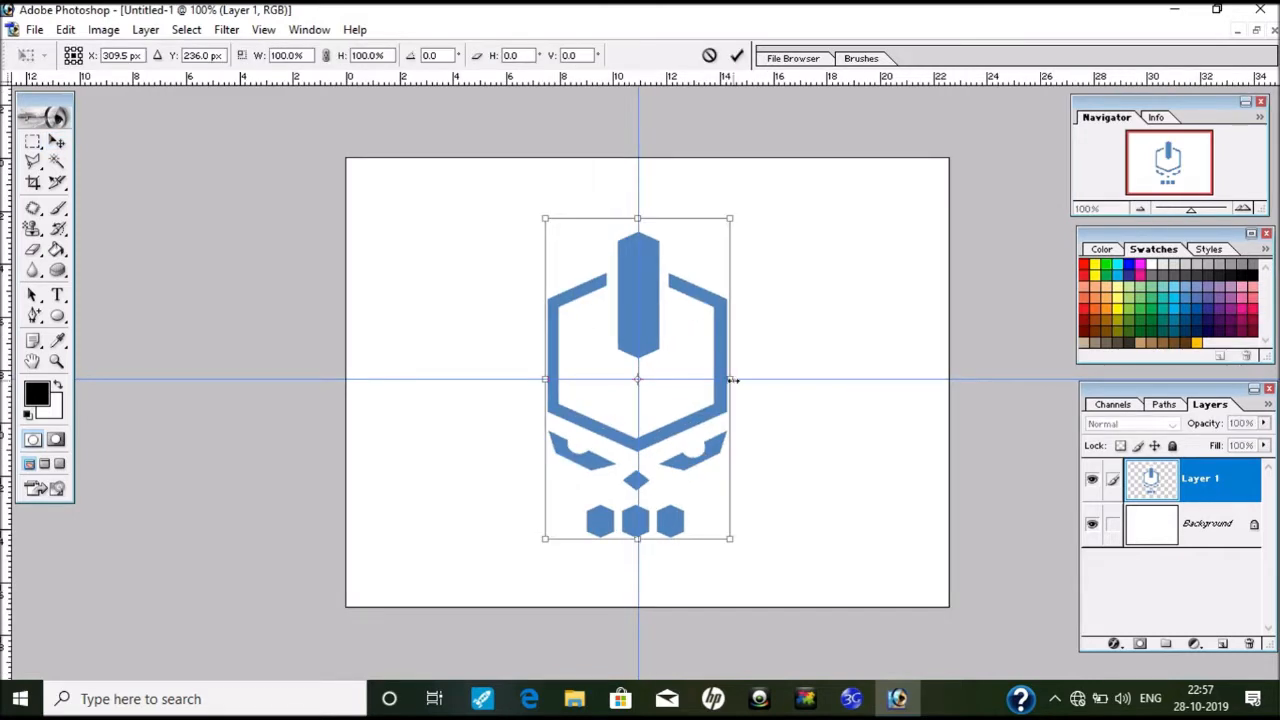
{"action": "left_click_drag", "start_coordinate": [733, 380], "coordinate": [723, 380]}
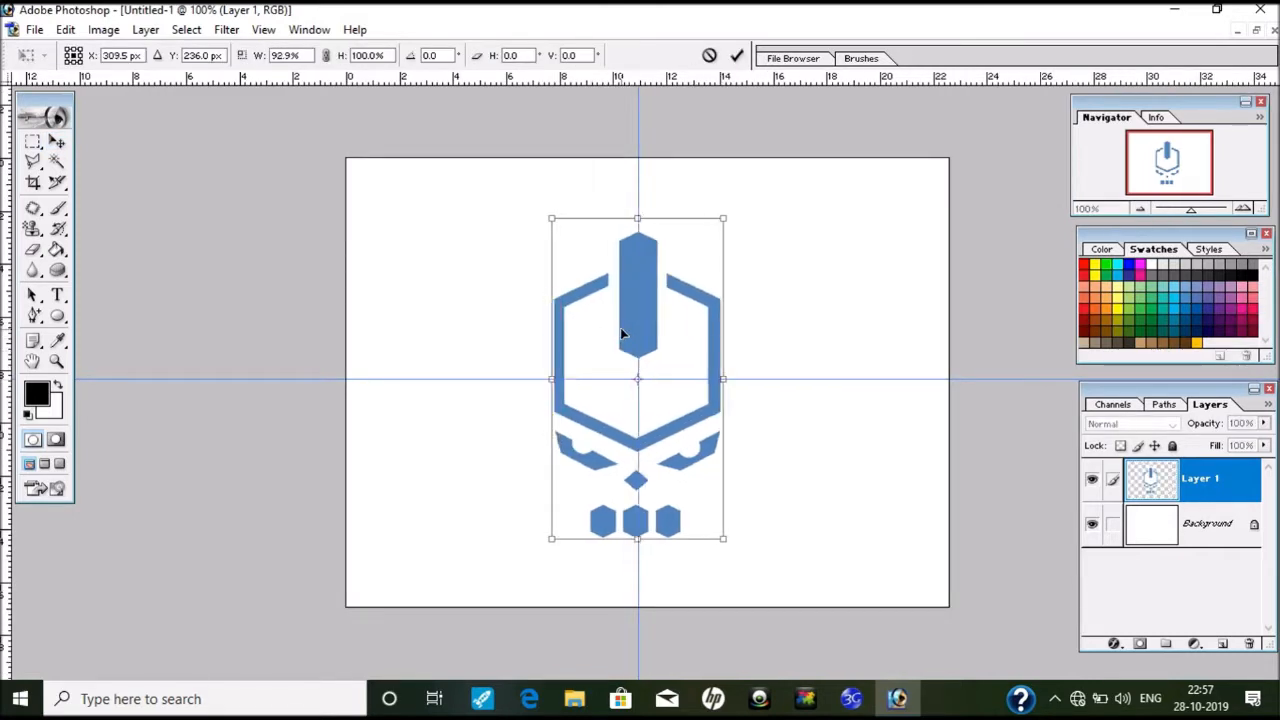
{"action": "key", "text": "Return"}
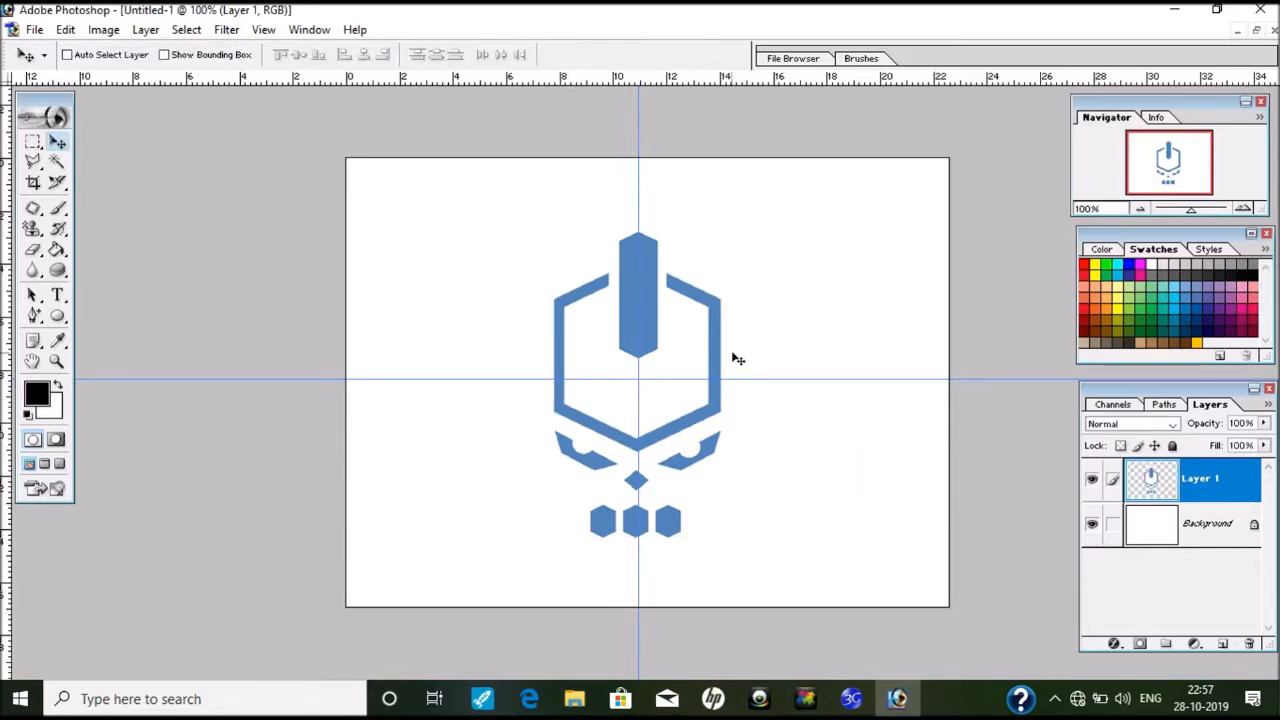
Step: Select the hexagon outline, bar, wing and three small hexagons with the Magic Wand
{"action": "left_click", "coordinate": [57, 161]}
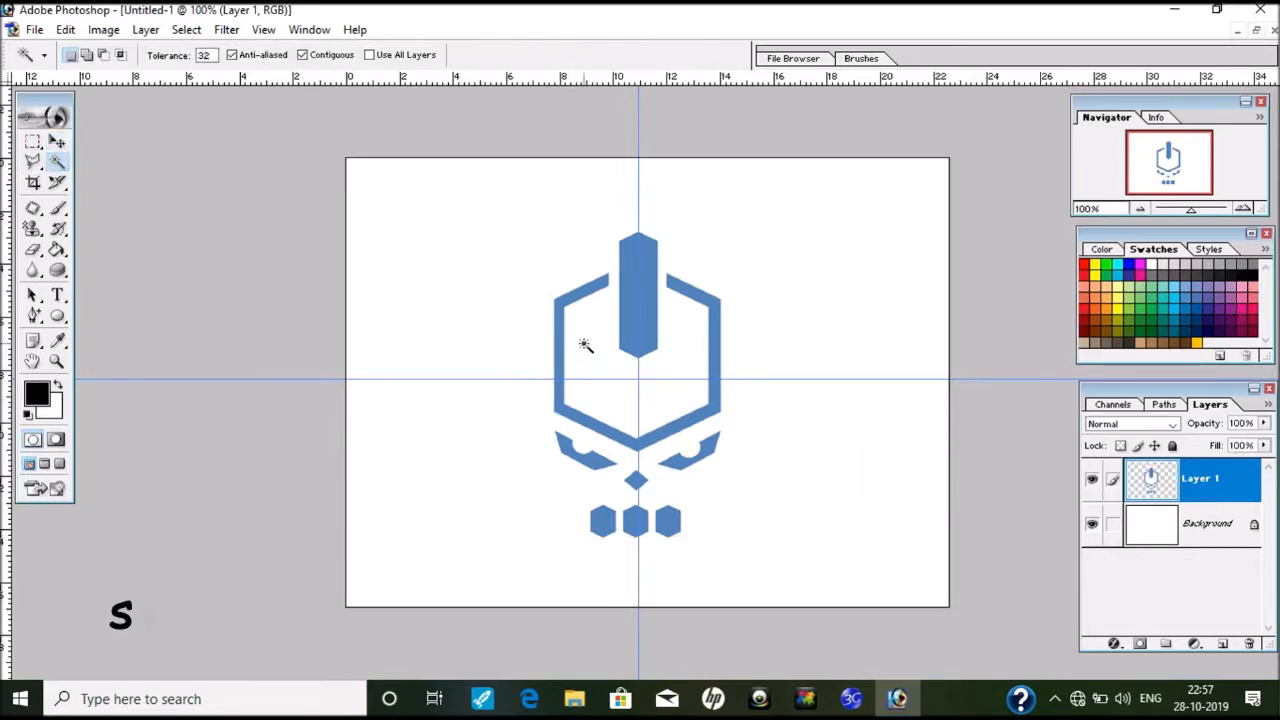
{"action": "left_click", "coordinate": [587, 347]}
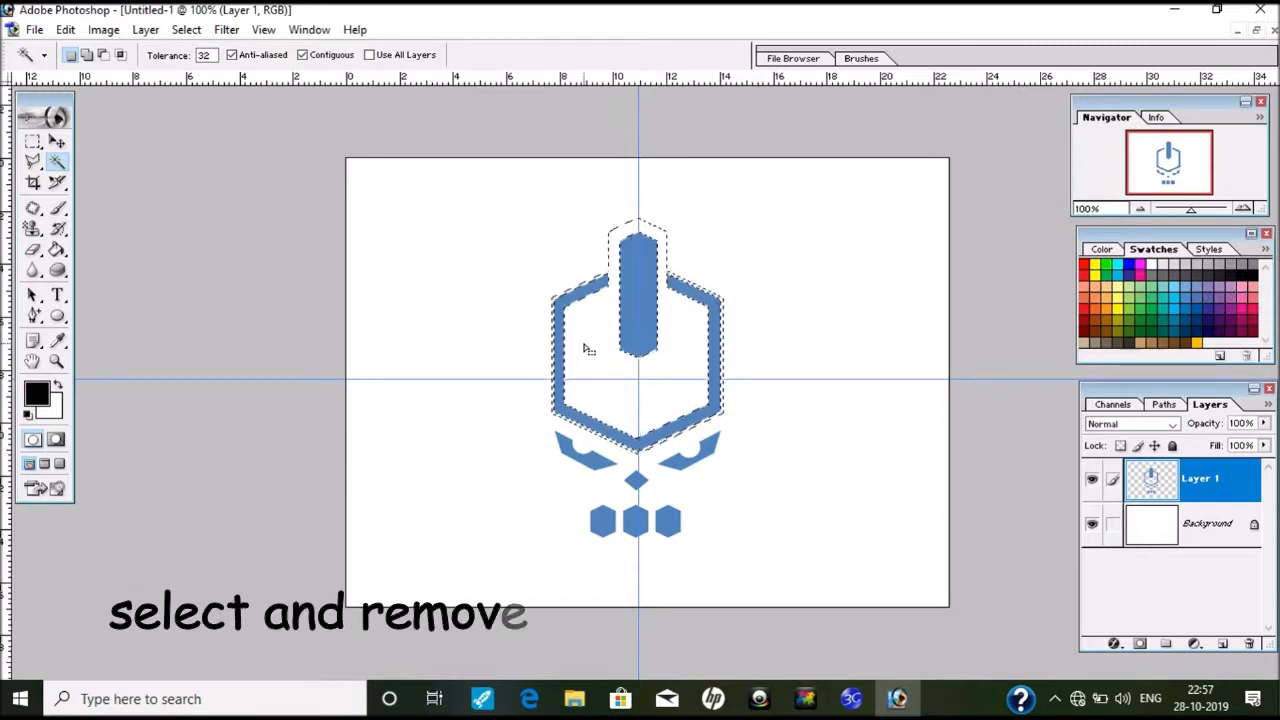
{"action": "left_click", "coordinate": [605, 237]}
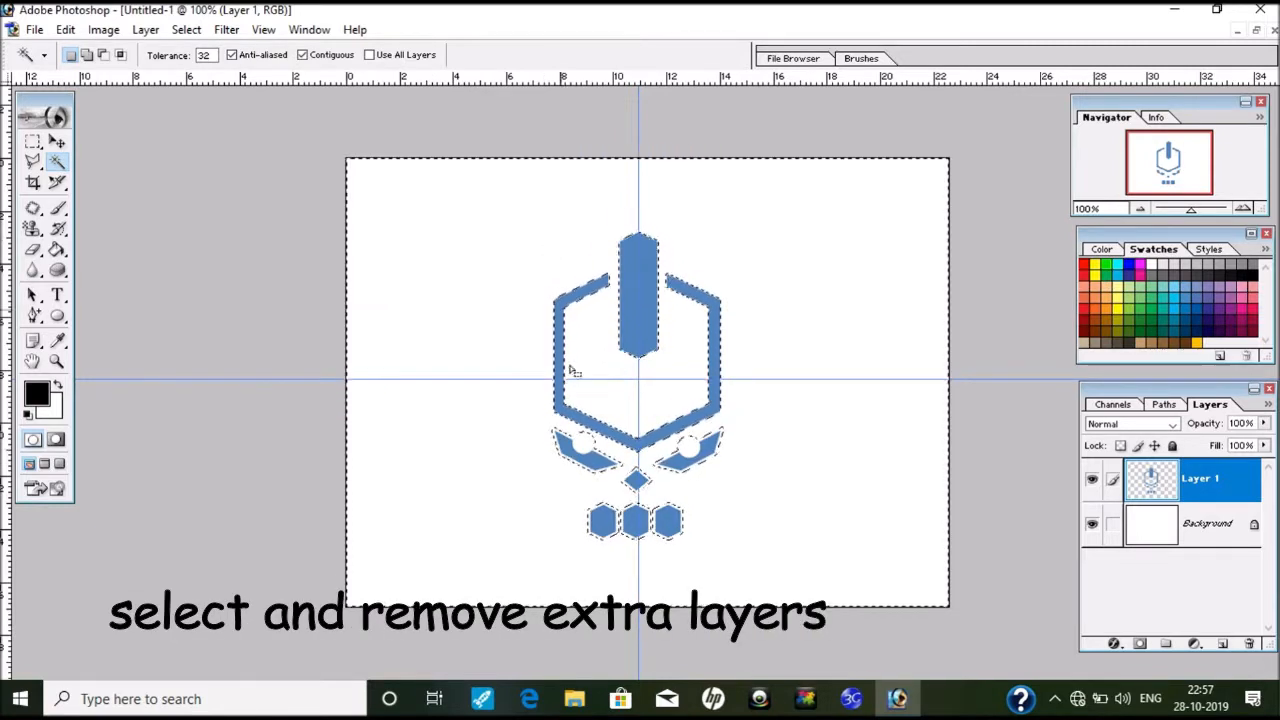
{"action": "left_click", "coordinate": [620, 457]}
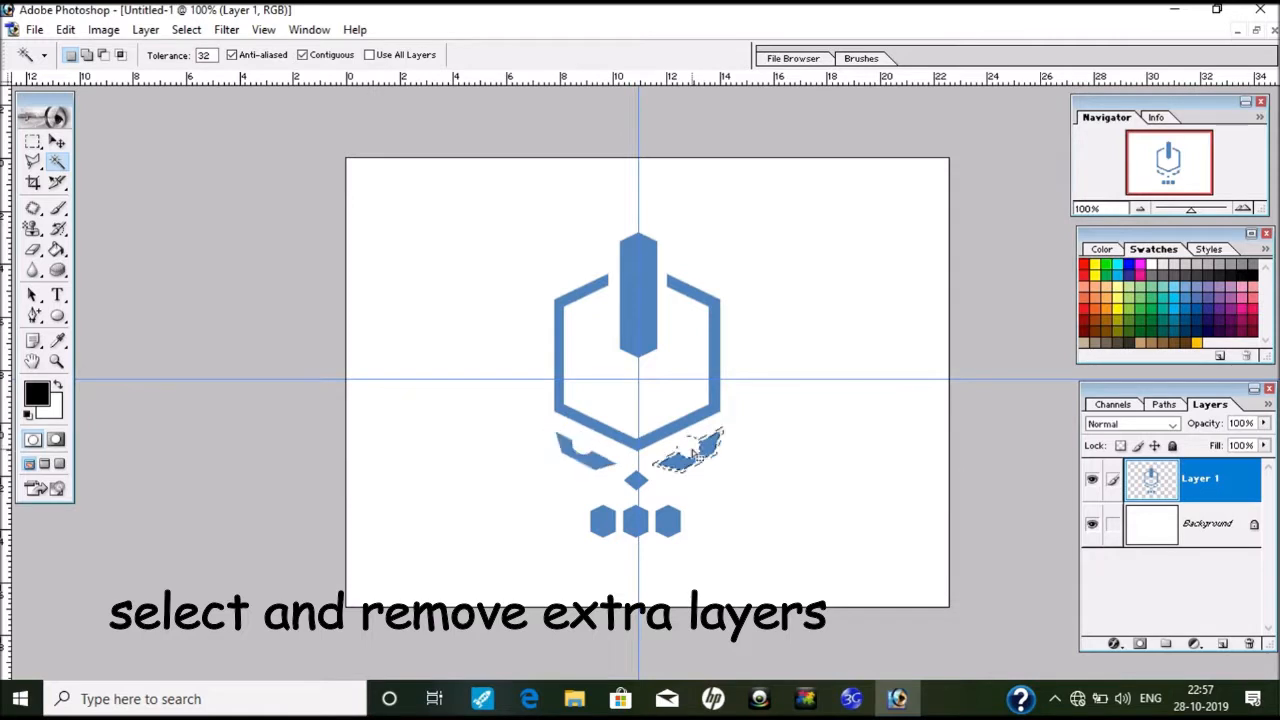
{"action": "left_click", "coordinate": [730, 511]}
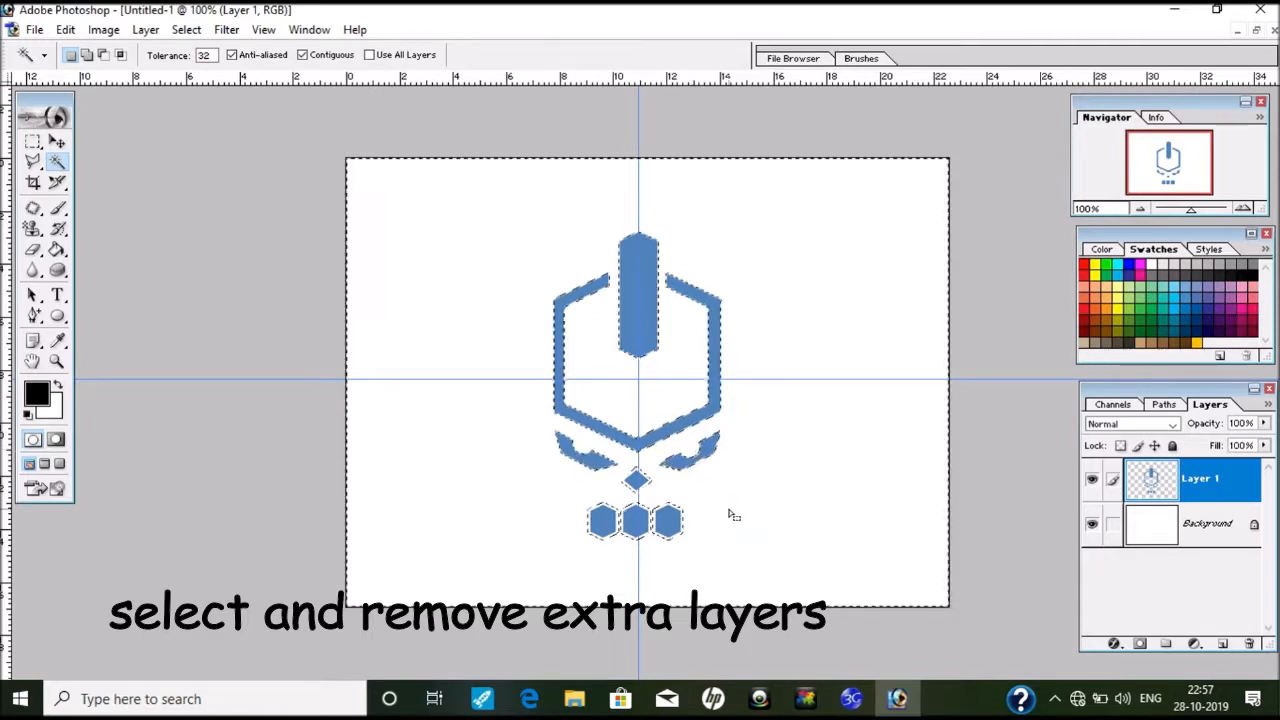
{"action": "left_click", "coordinate": [603, 526]}
{"action": "left_click", "coordinate": [636, 526], "text": "shift"}
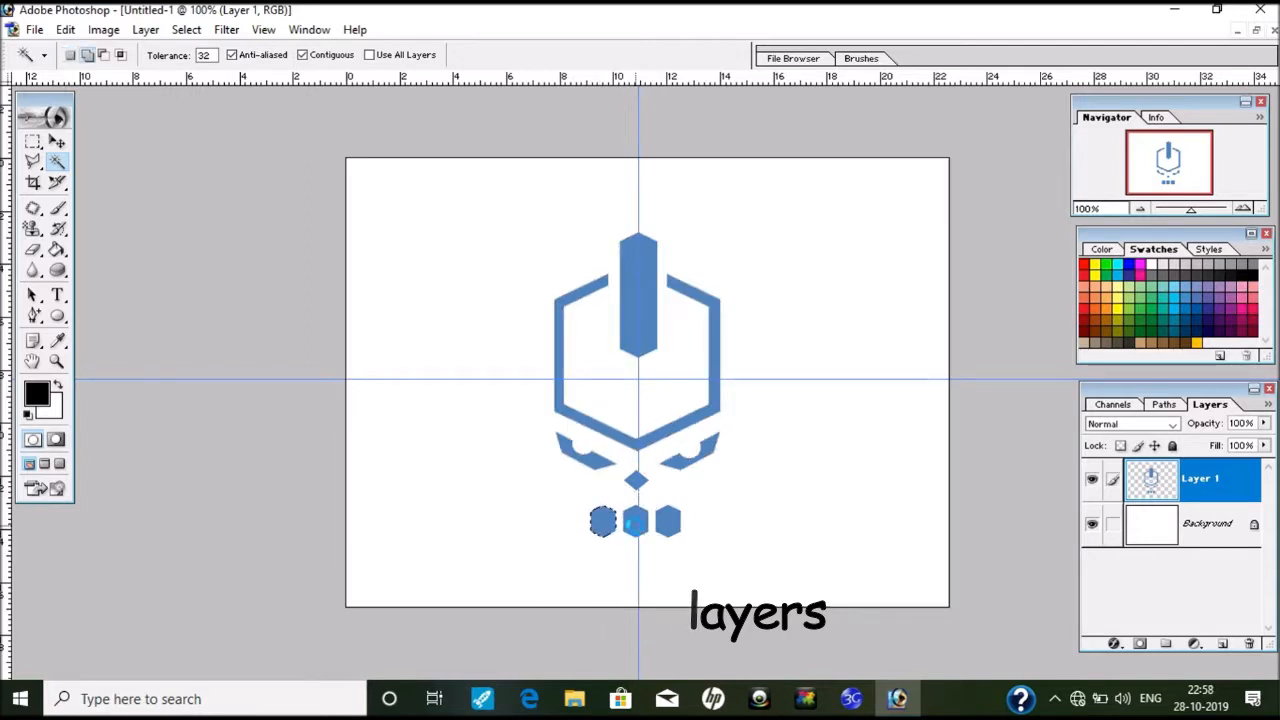
{"action": "left_click", "coordinate": [669, 526], "text": "shift"}
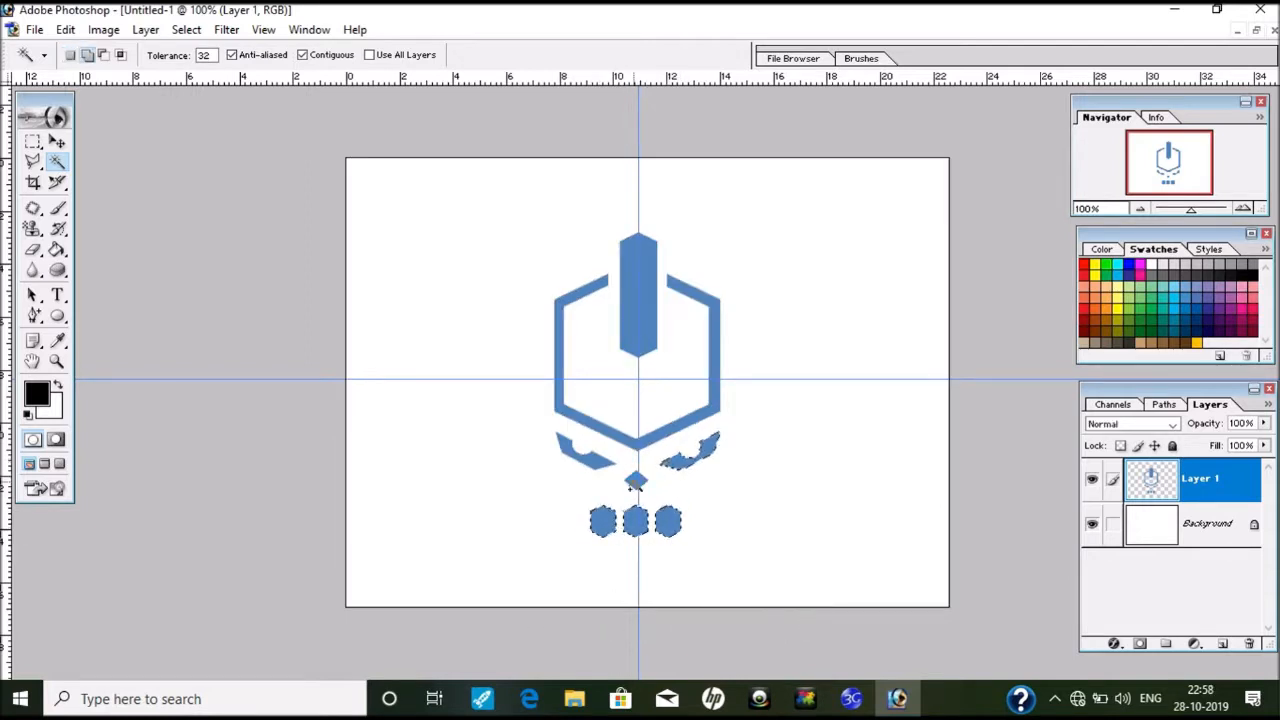
{"action": "left_click", "coordinate": [626, 405], "text": "shift"}
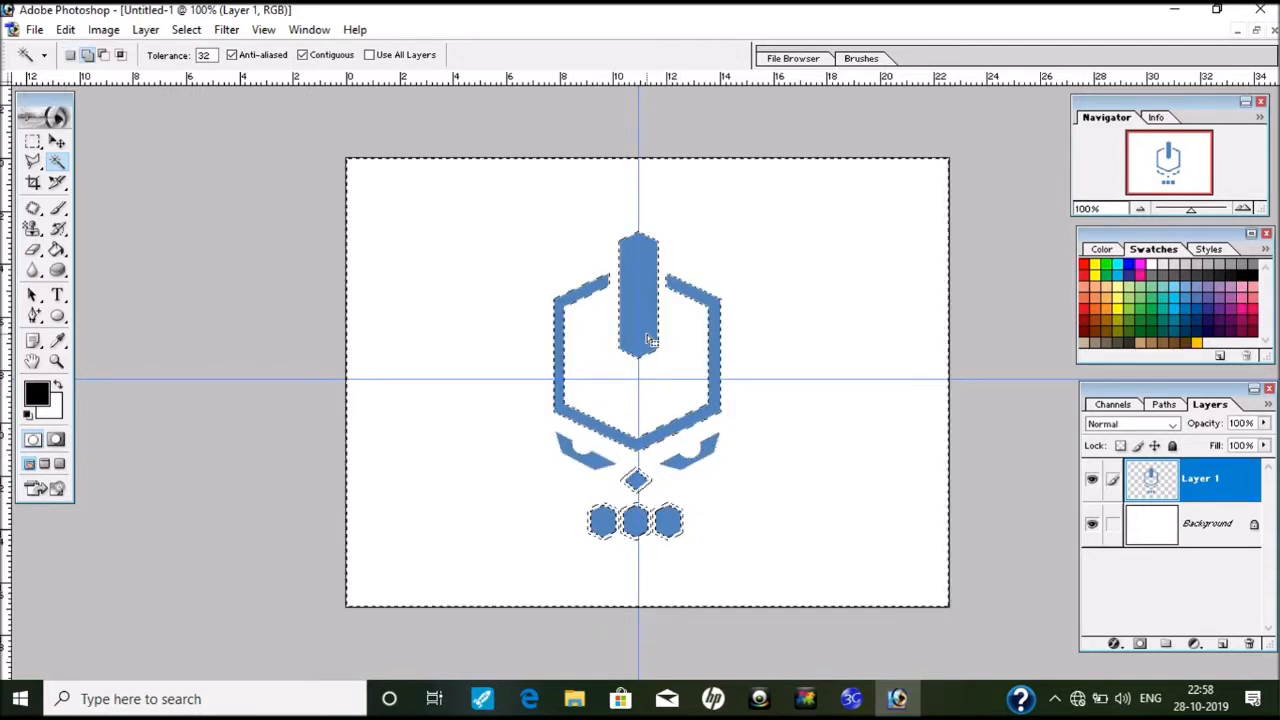
Step: Redo the selection with Shift to include the left wing, then paint it black with the Brush
{"action": "key", "text": "ctrl+d"}
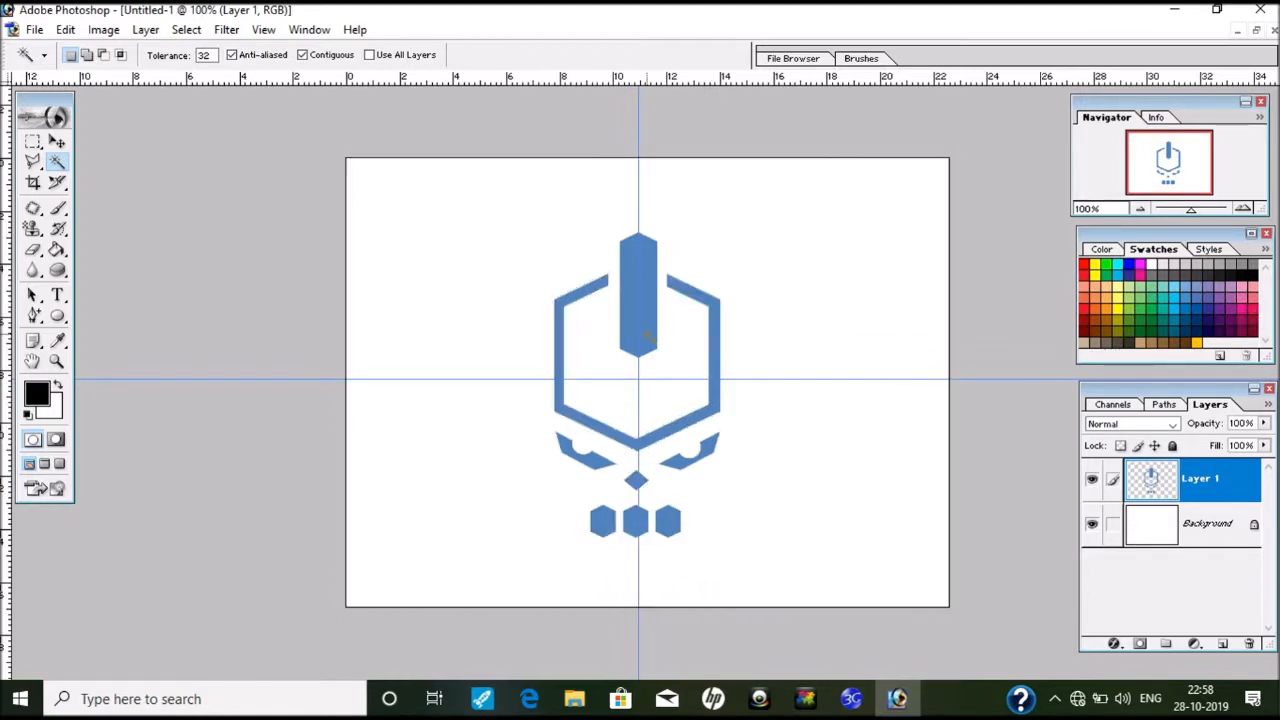
{"action": "key", "text": "shift"}
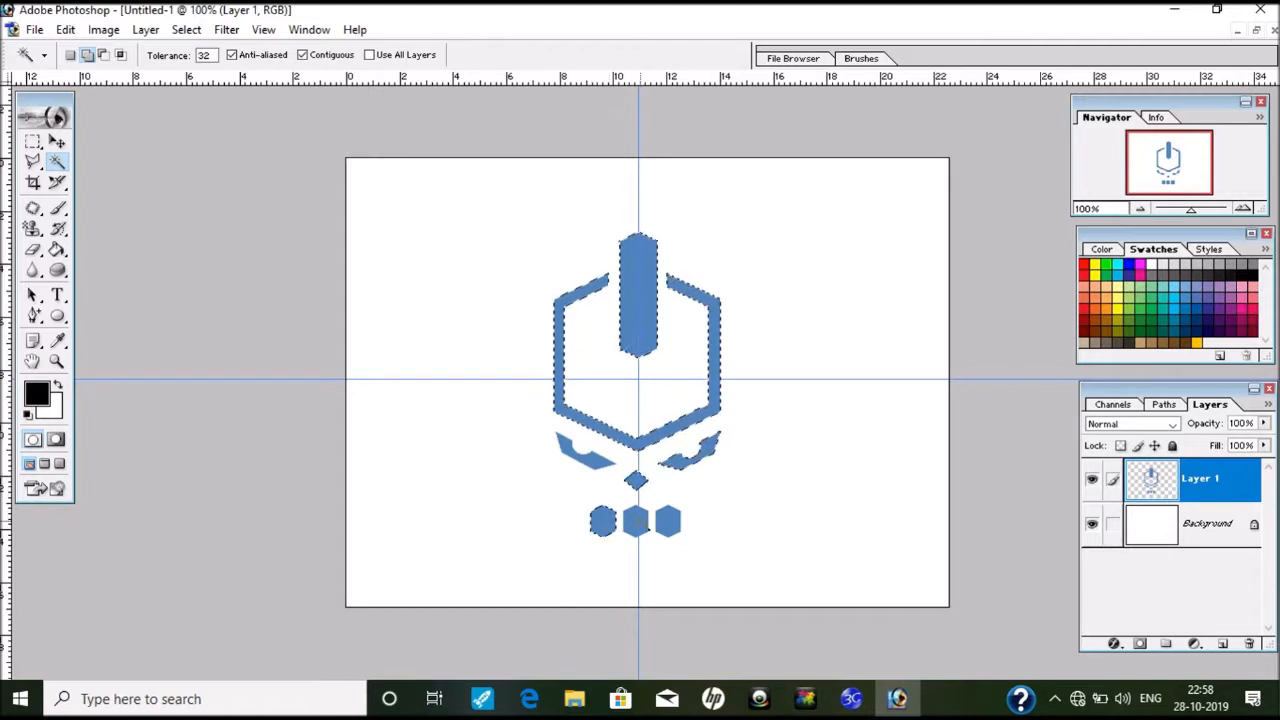
{"action": "left_click", "coordinate": [601, 467], "text": "shift"}
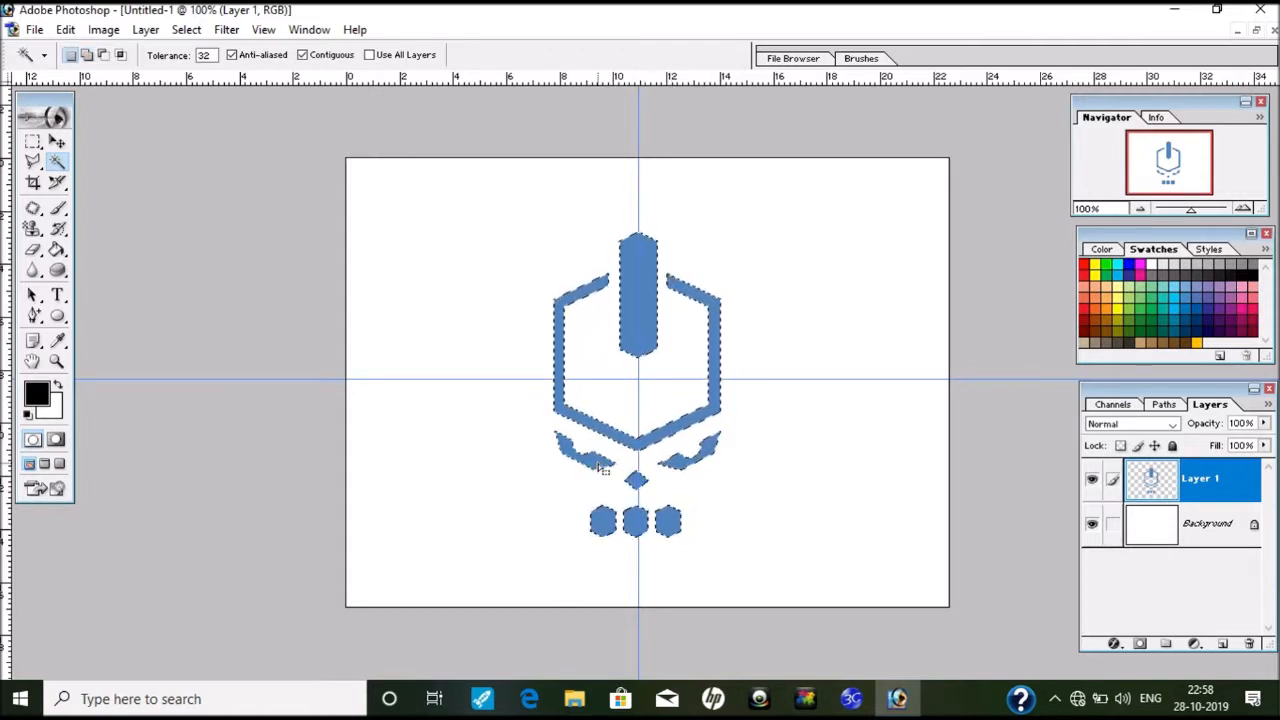
{"action": "left_click", "coordinate": [57, 207]}
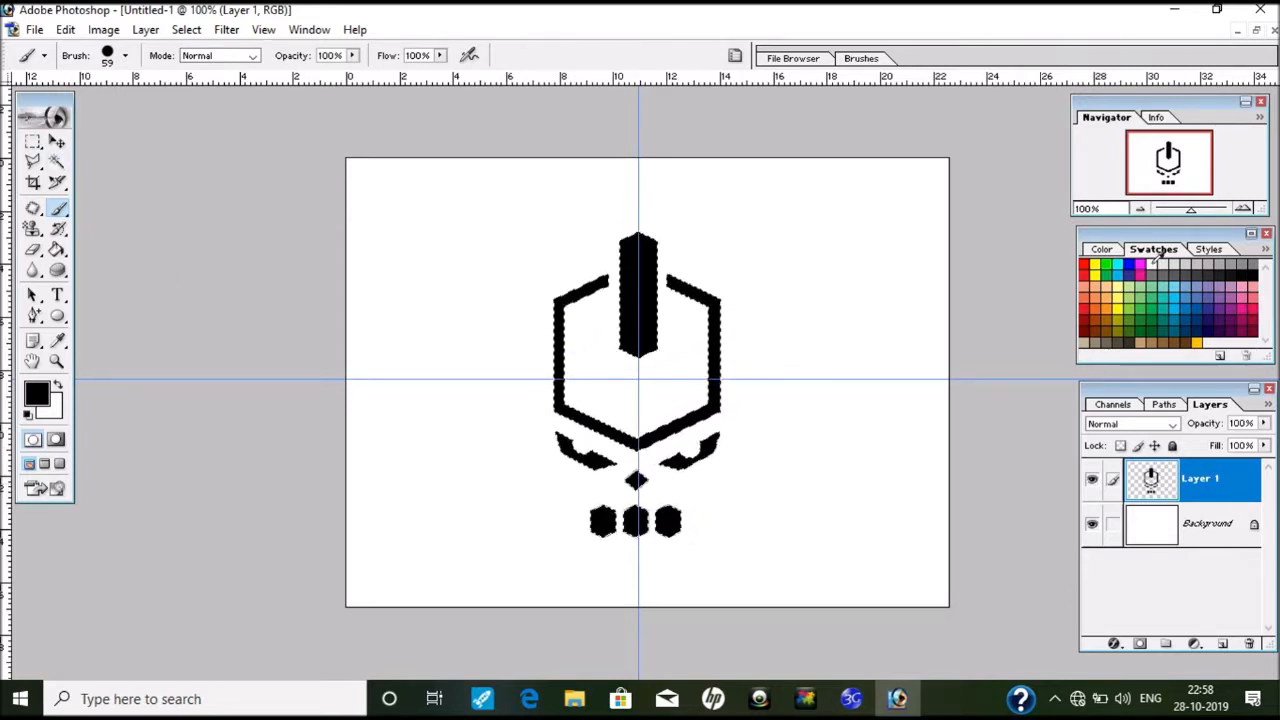
{"action": "left_click", "coordinate": [57, 161]}
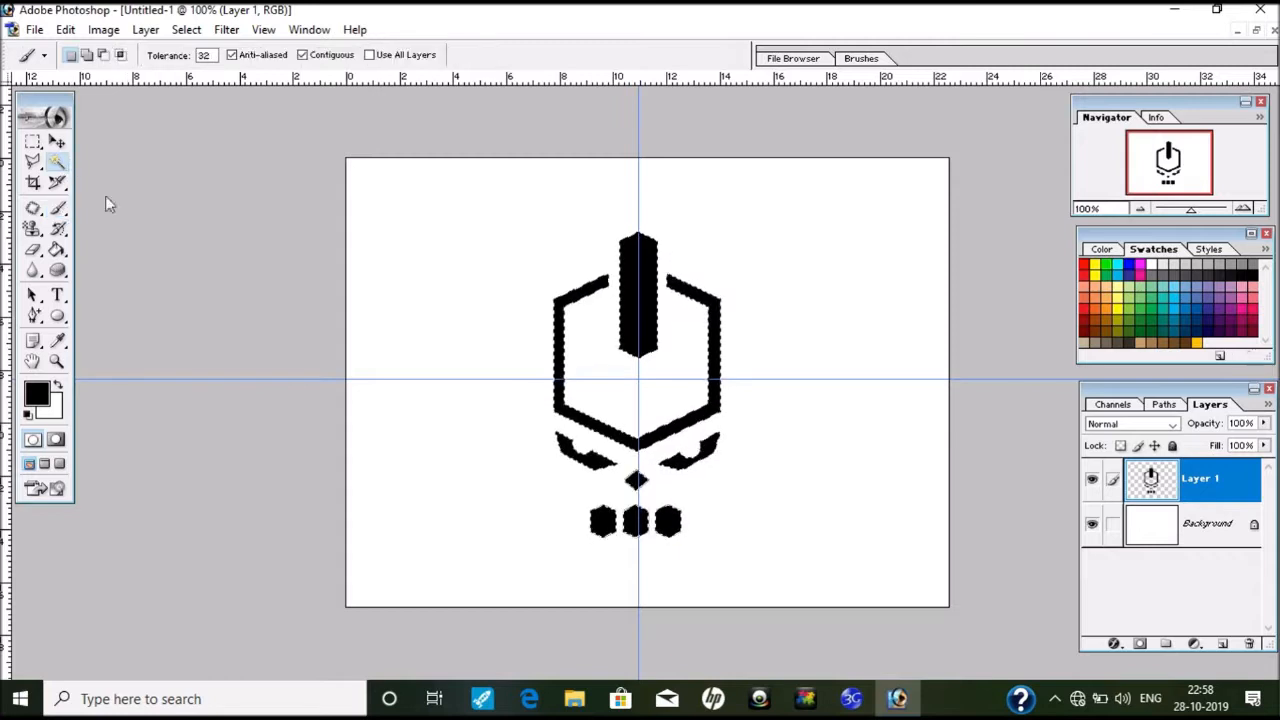
Step: Make the Background layer active and try a yellow-to-transparent linear gradient fill
{"action": "left_click", "coordinate": [1205, 523]}
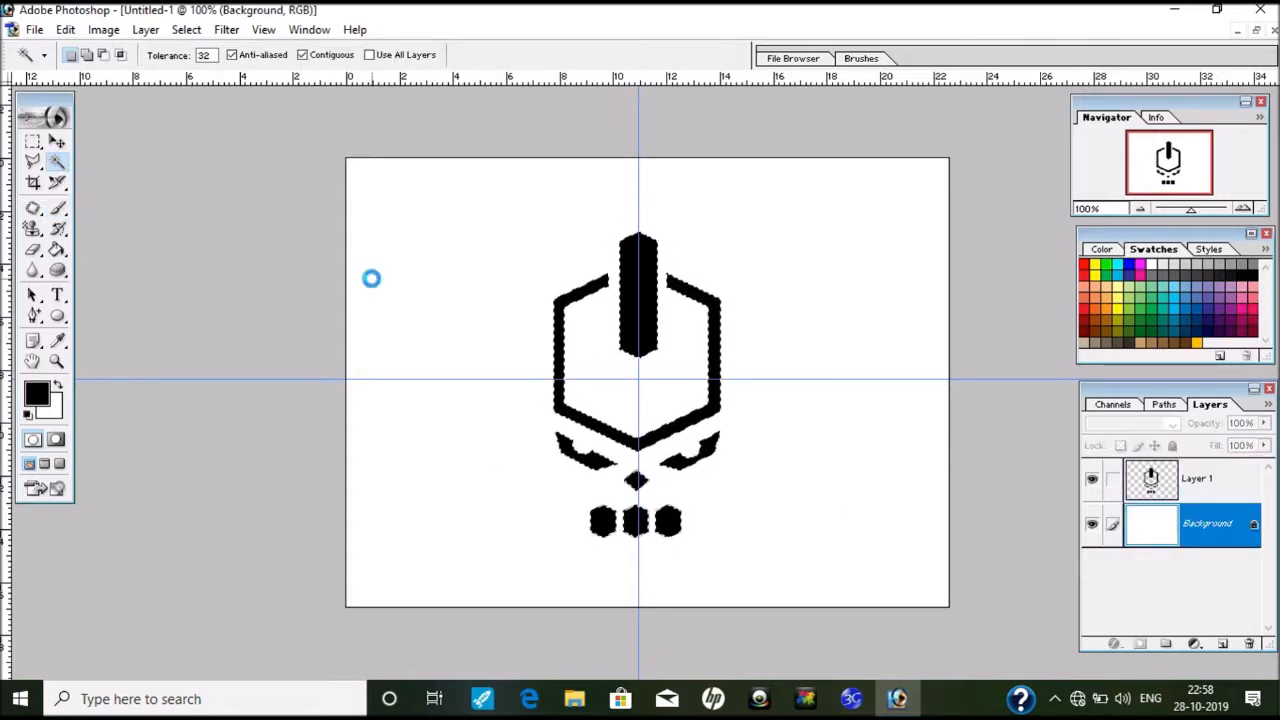
{"action": "left_click", "coordinate": [371, 279]}
{"action": "left_click", "coordinate": [428, 280]}
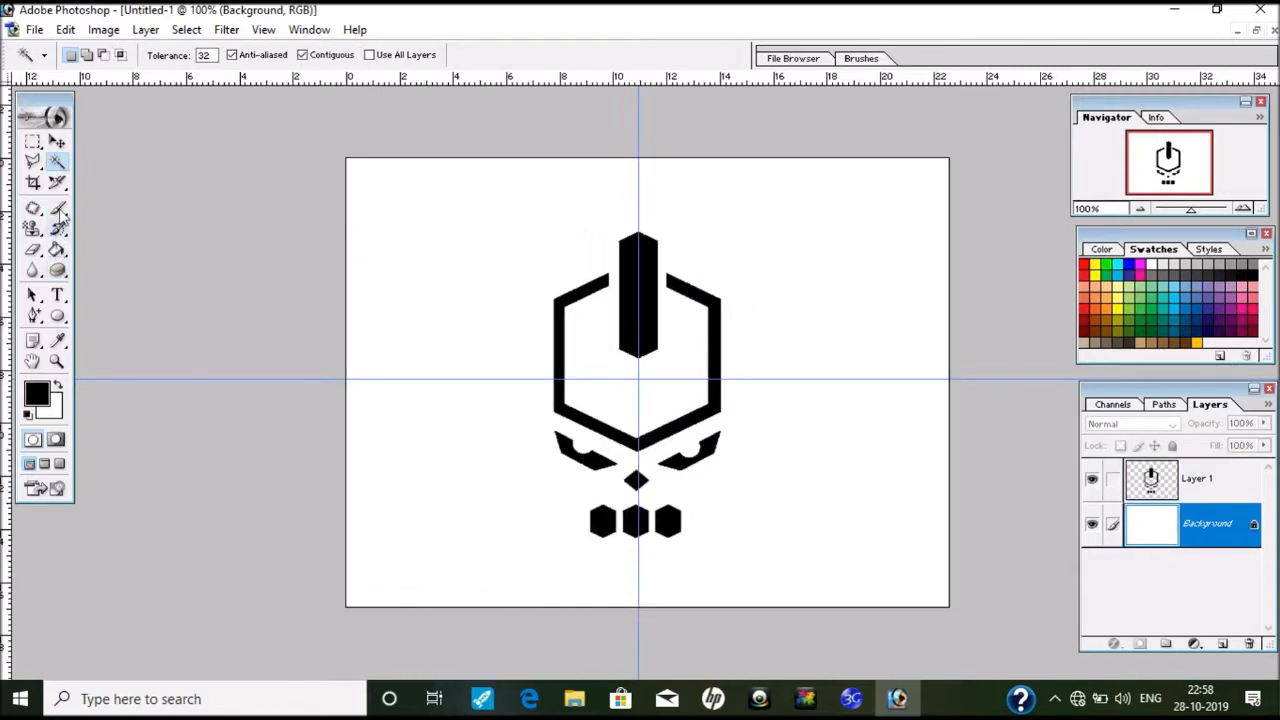
{"action": "left_click_drag", "start_coordinate": [57, 249], "coordinate": [150, 249]}
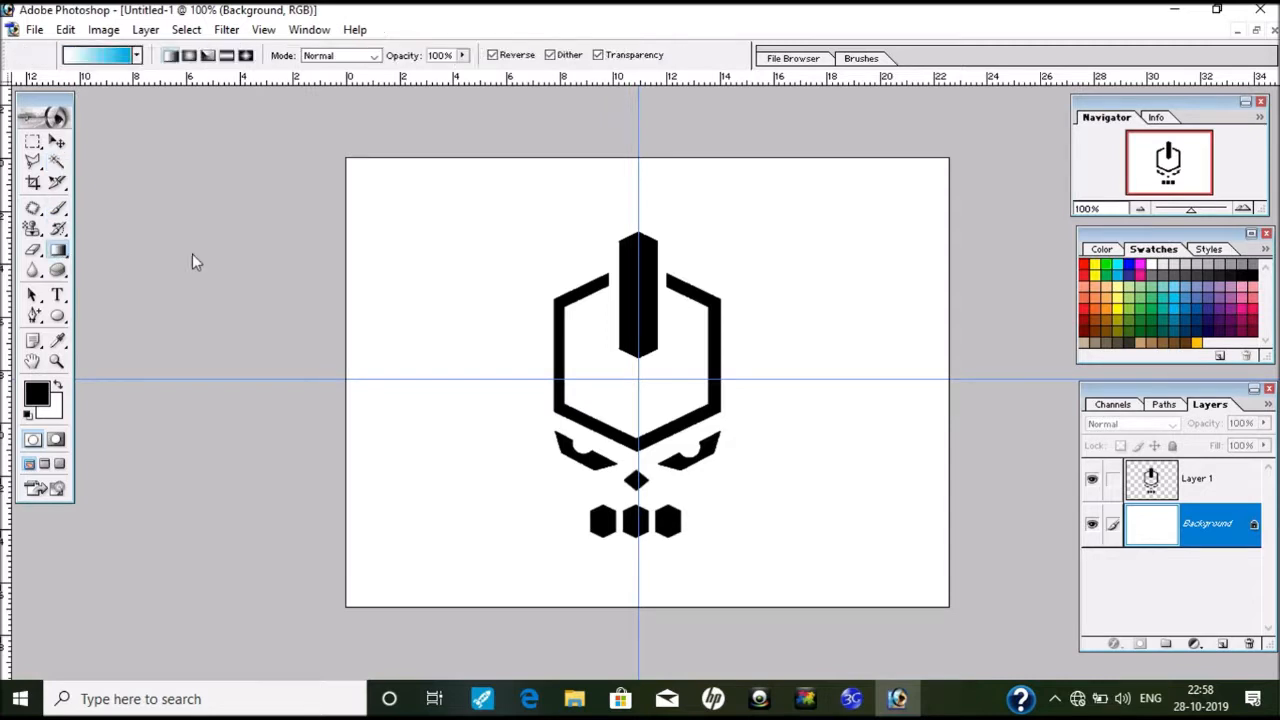
{"action": "left_click", "coordinate": [137, 55]}
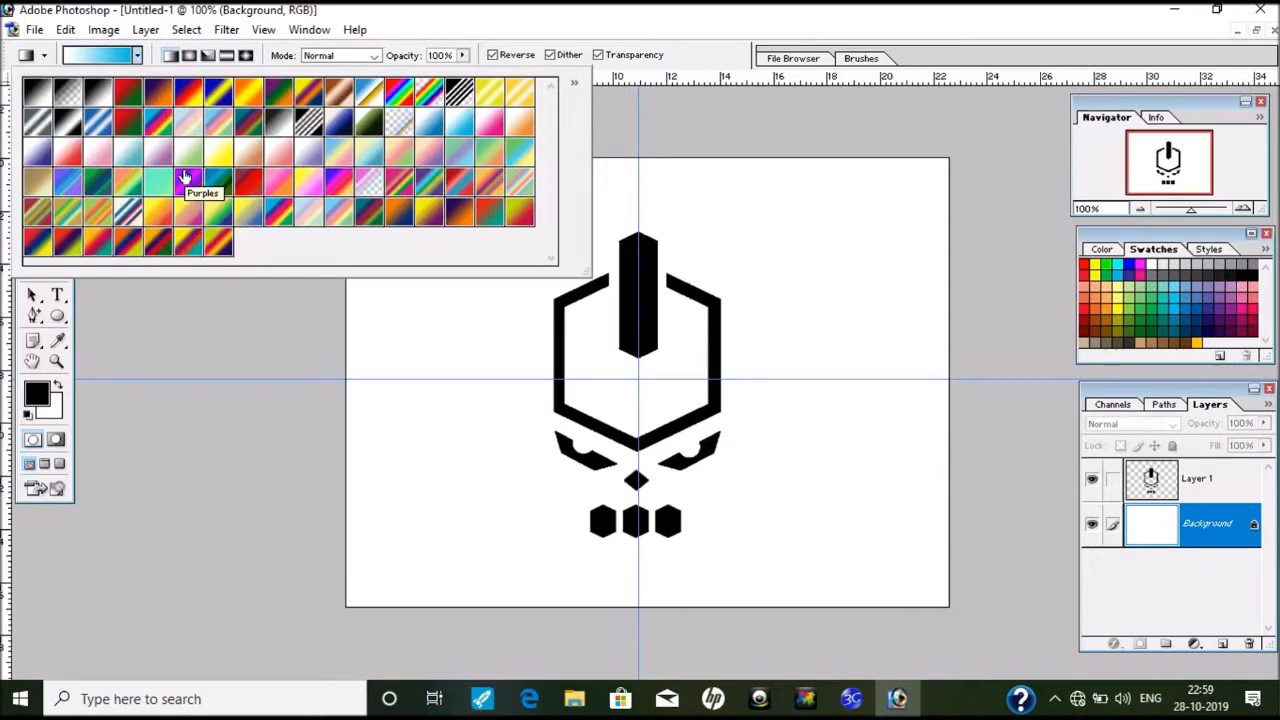
{"action": "left_click", "coordinate": [370, 94]}
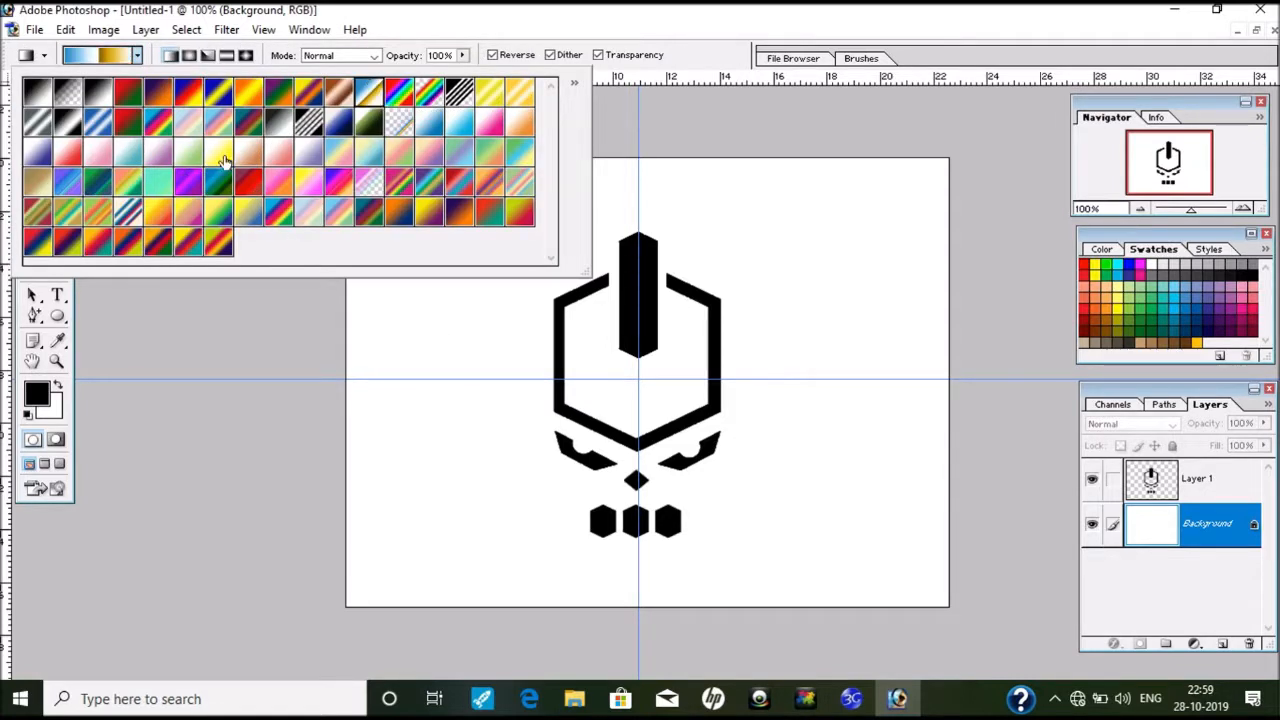
{"action": "left_click", "coordinate": [222, 160]}
{"action": "key", "text": "Return"}
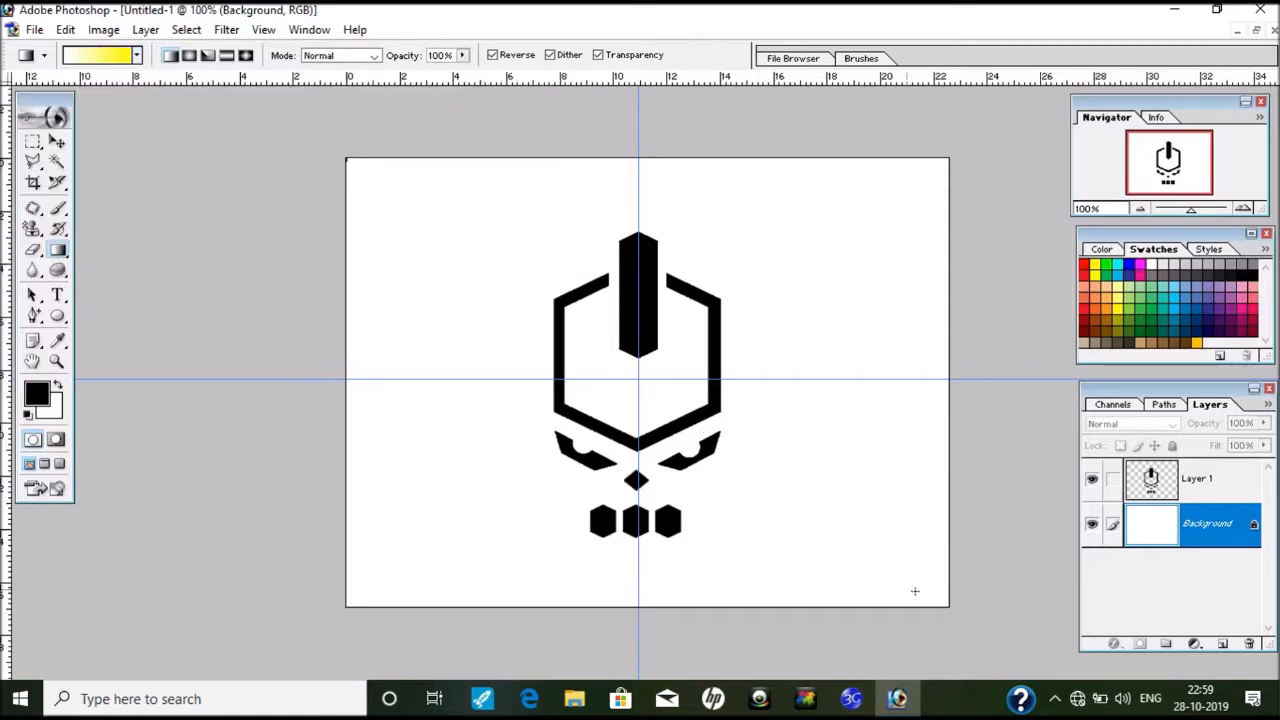
{"action": "left_click_drag", "start_coordinate": [915, 591], "coordinate": [922, 593]}
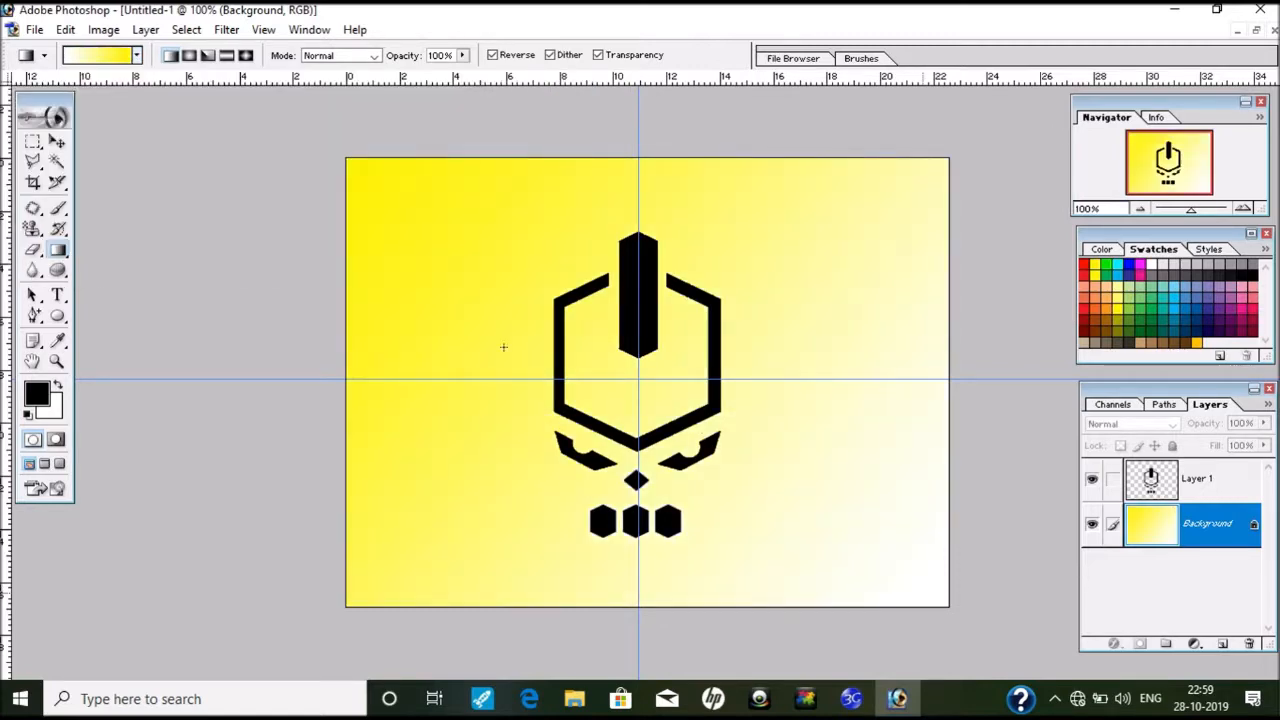
Step: Experiment with yellow radial gradient glows behind the emblem
{"action": "left_click", "coordinate": [136, 55]}
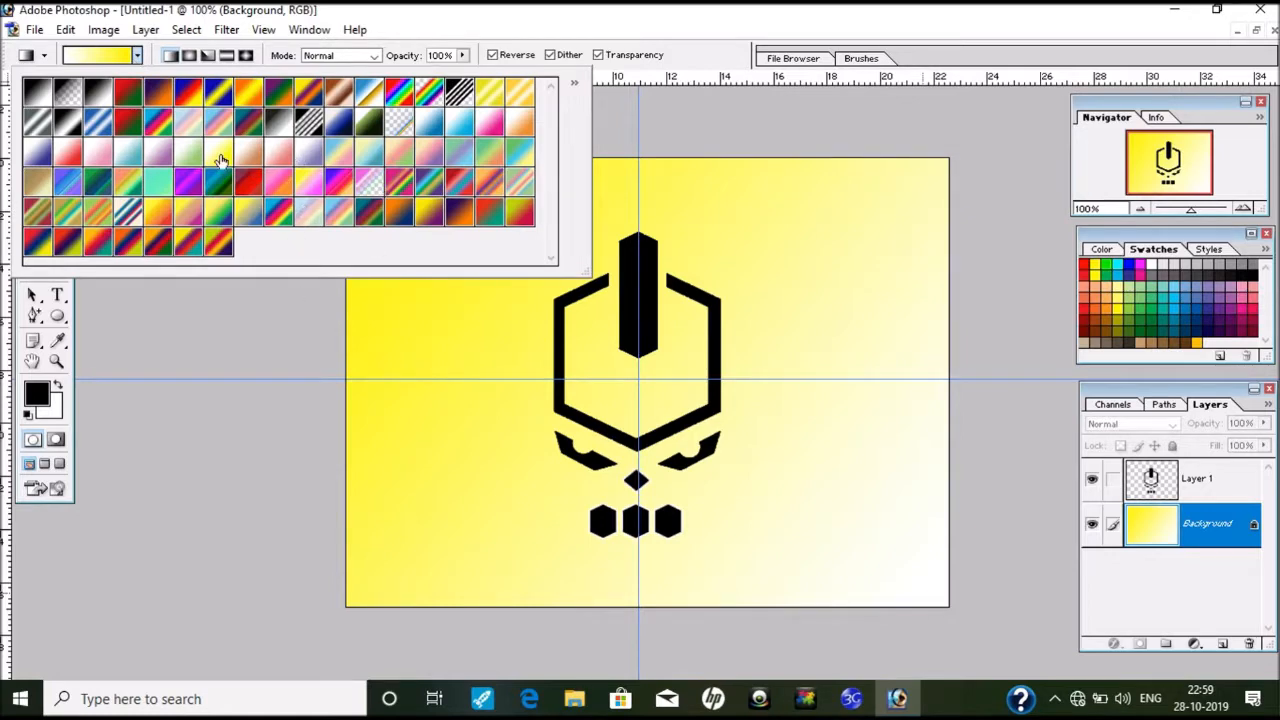
{"action": "left_click", "coordinate": [189, 55]}
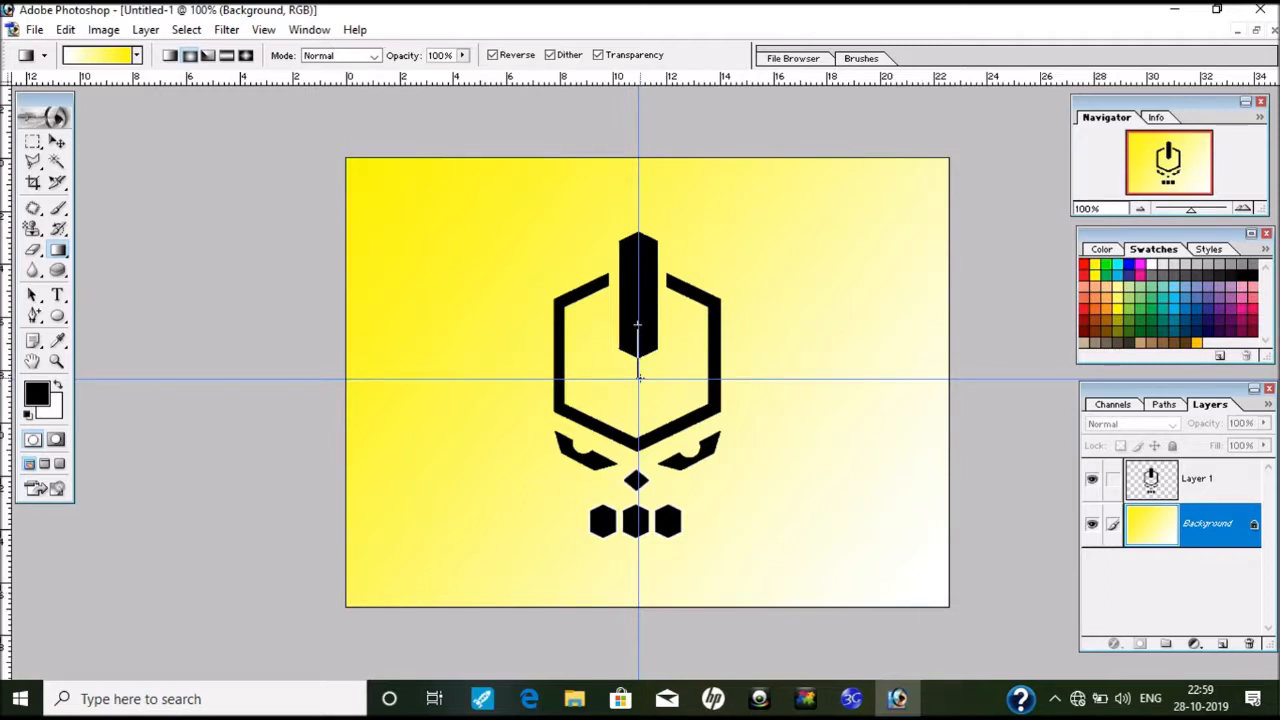
{"action": "left_click_drag", "start_coordinate": [638, 323], "coordinate": [639, 377]}
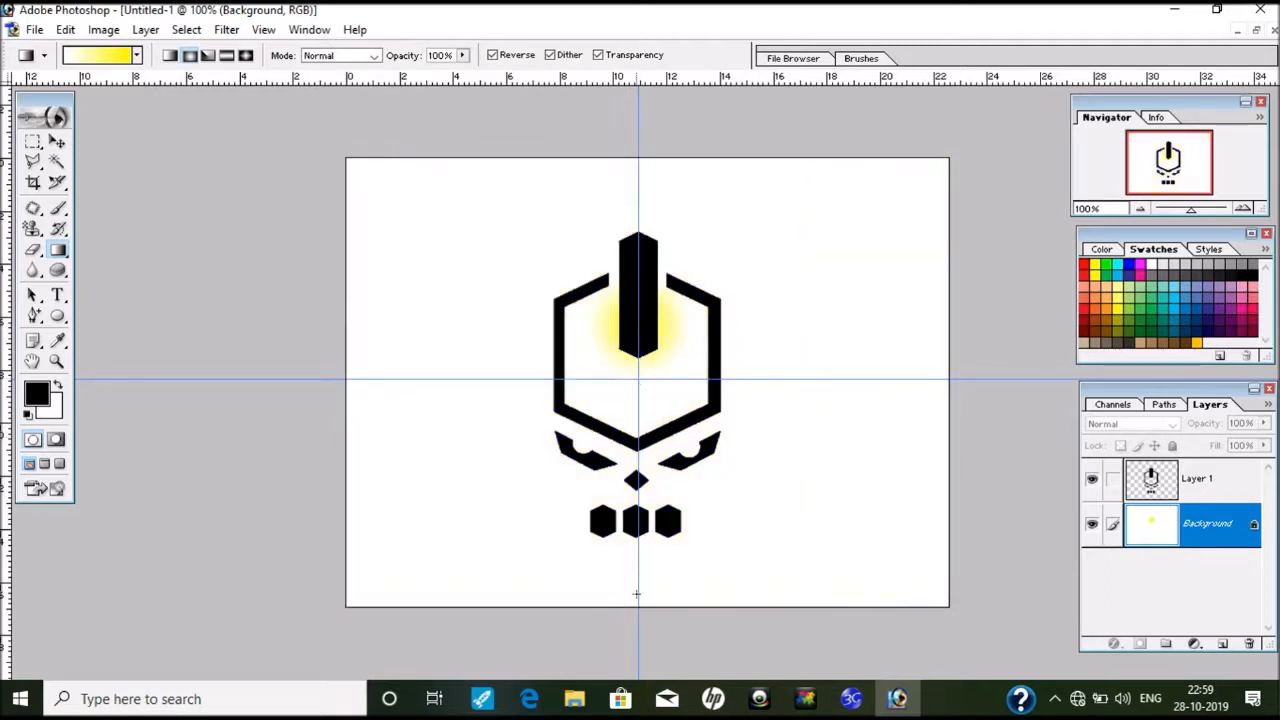
{"action": "left_click_drag", "start_coordinate": [650, 228], "coordinate": [634, 206]}
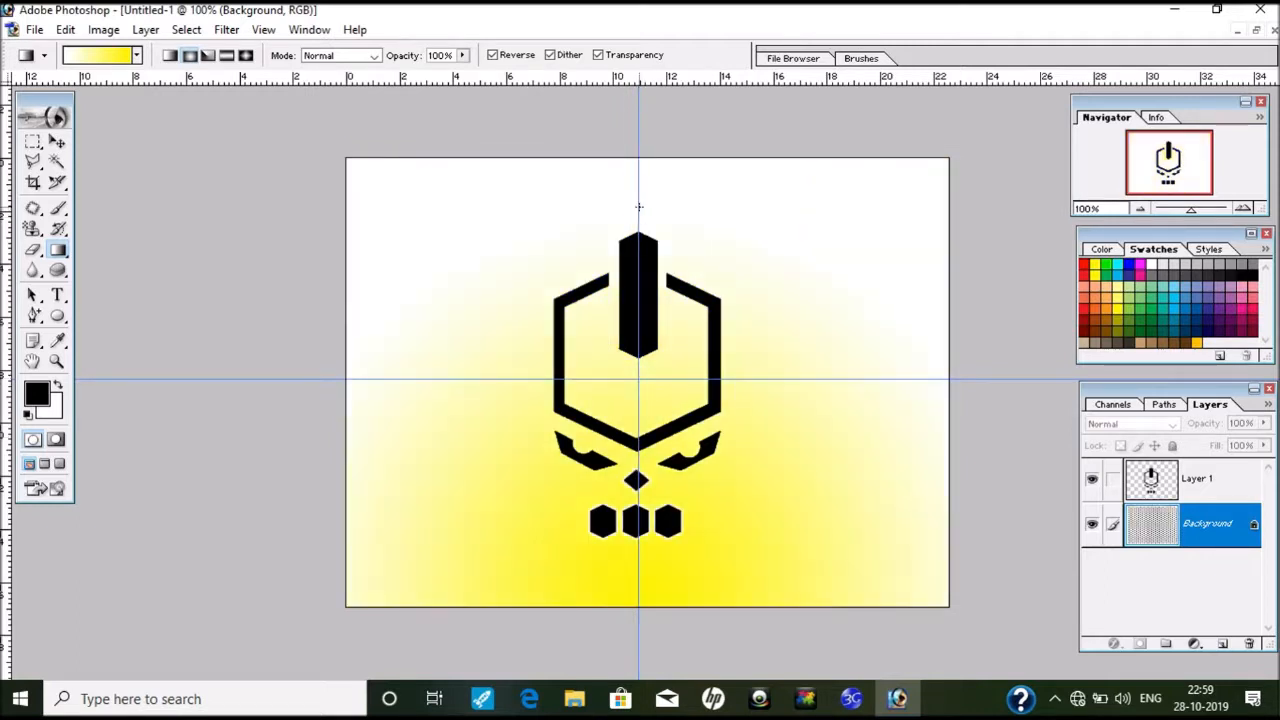
{"action": "left_click_drag", "start_coordinate": [533, 185], "coordinate": [760, 554]}
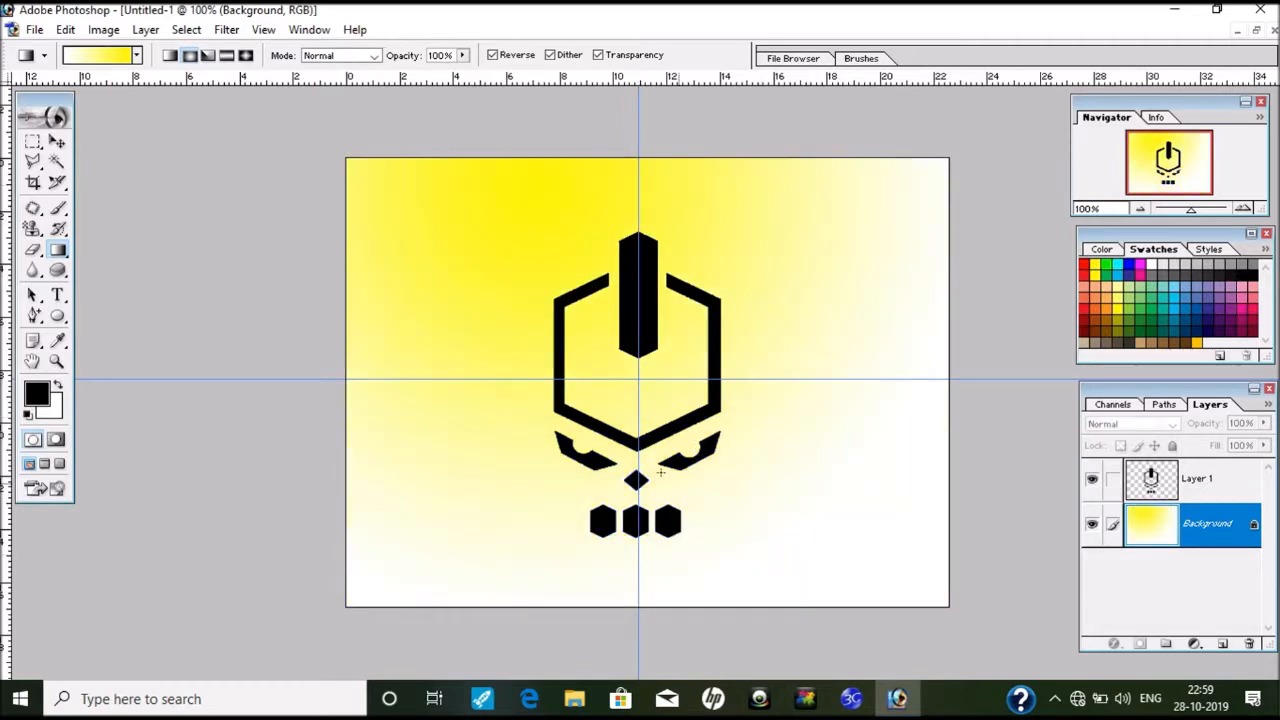
{"action": "left_click_drag", "start_coordinate": [720, 496], "coordinate": [560, 268]}
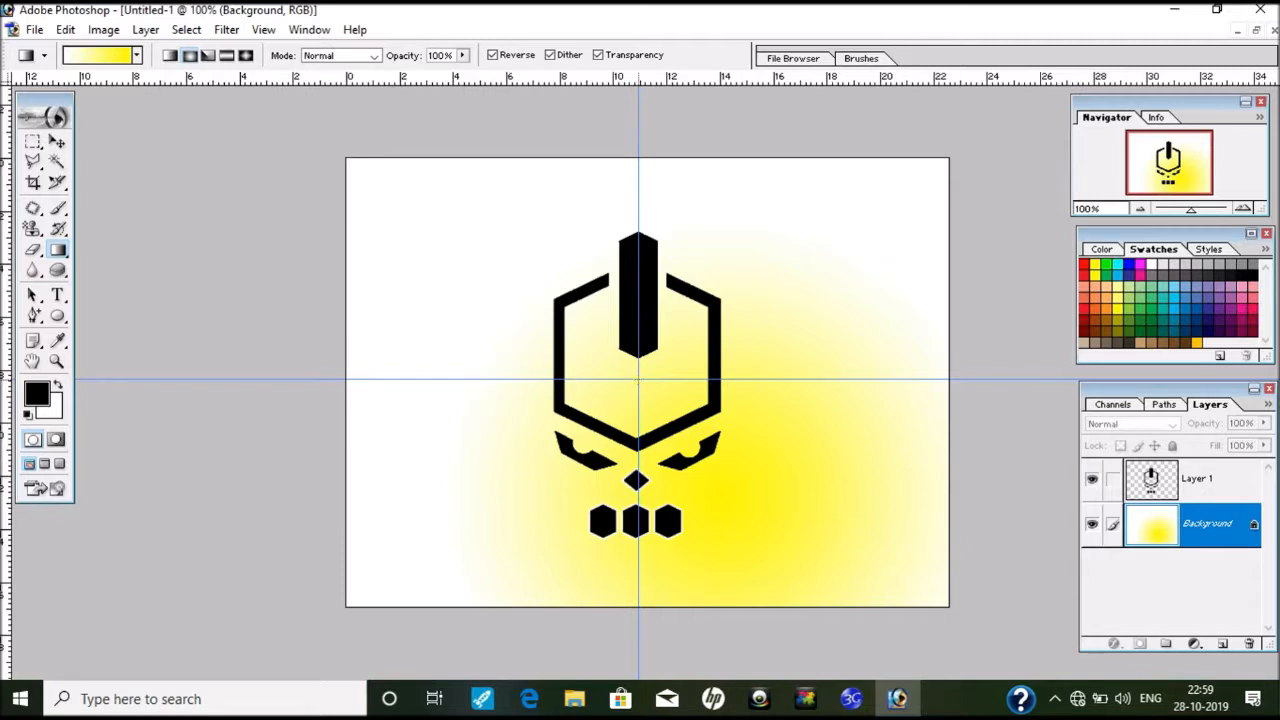
{"action": "left_click_drag", "start_coordinate": [638, 378], "coordinate": [754, 531]}
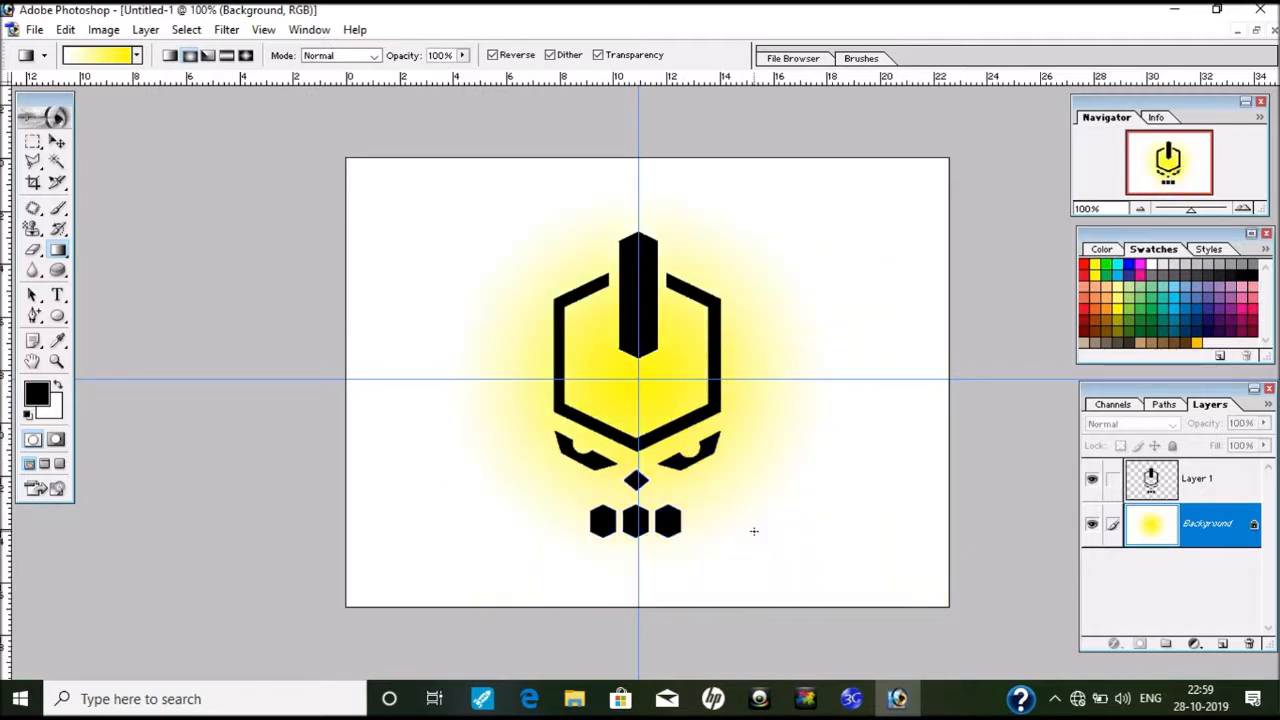
Step: Fill the background with a linear blue-to-white gradient running from top to bottom
{"action": "left_click", "coordinate": [136, 55]}
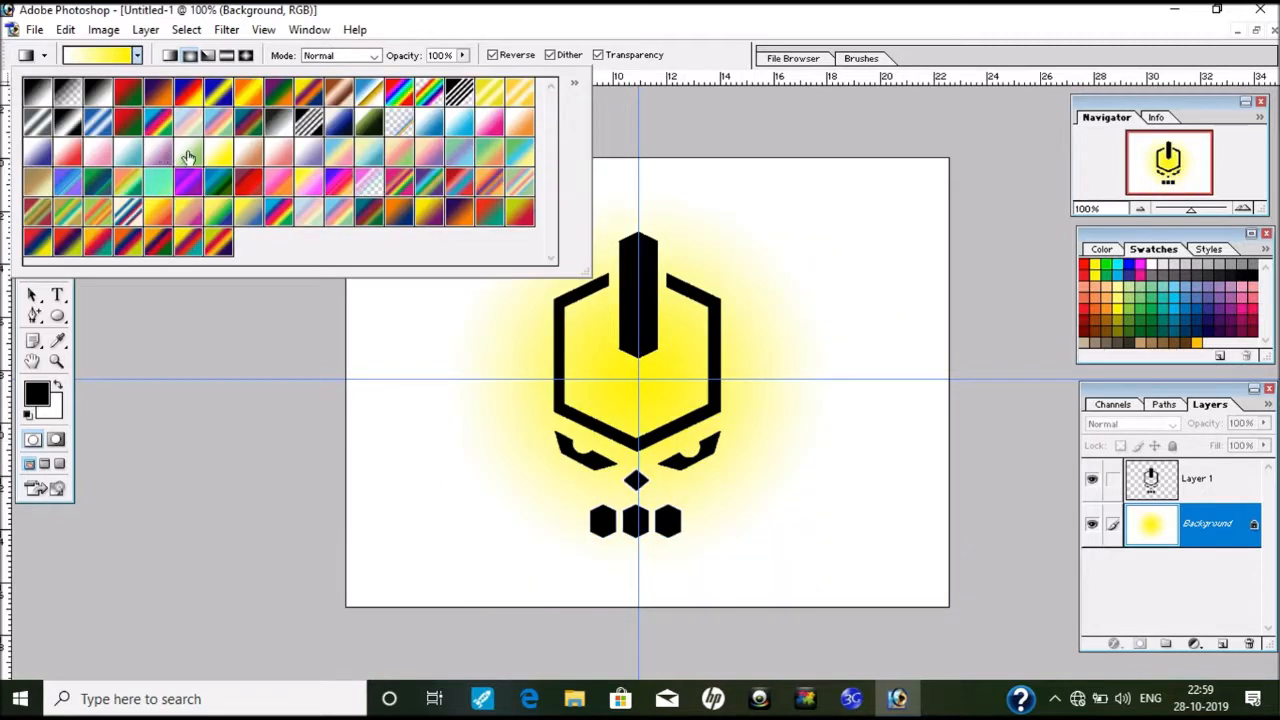
{"action": "left_click", "coordinate": [34, 160]}
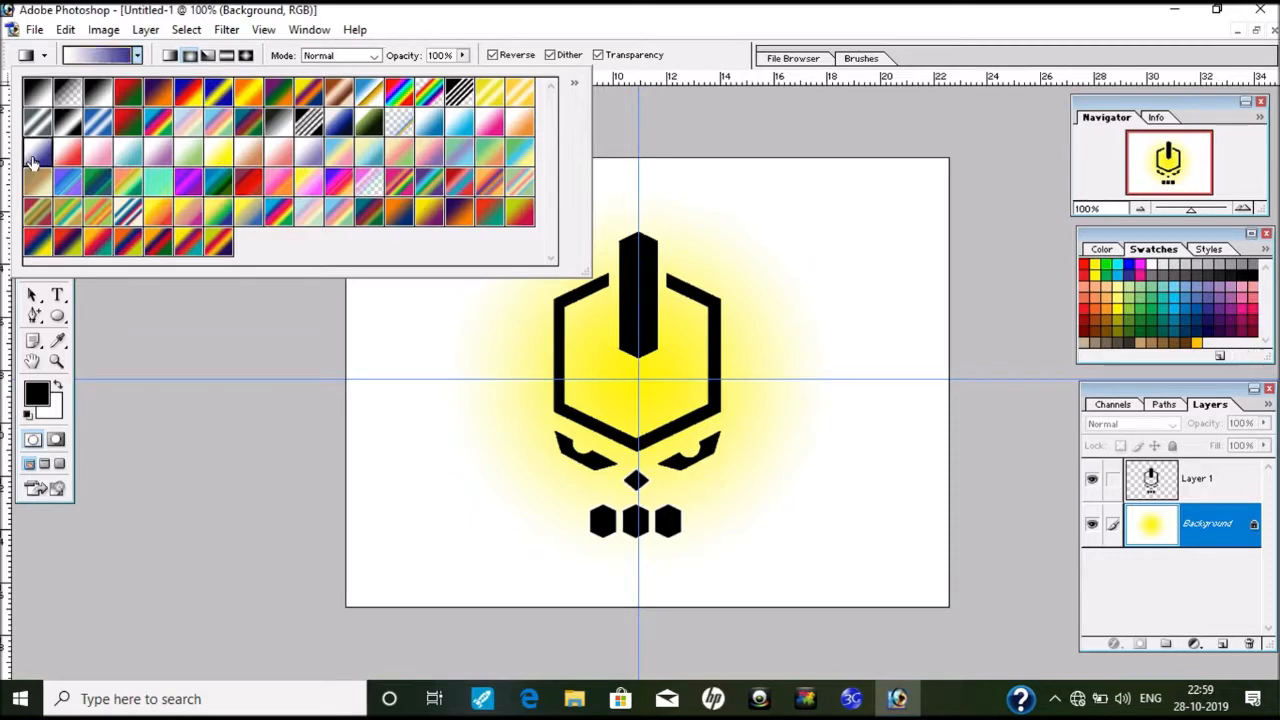
{"action": "left_click", "coordinate": [170, 55]}
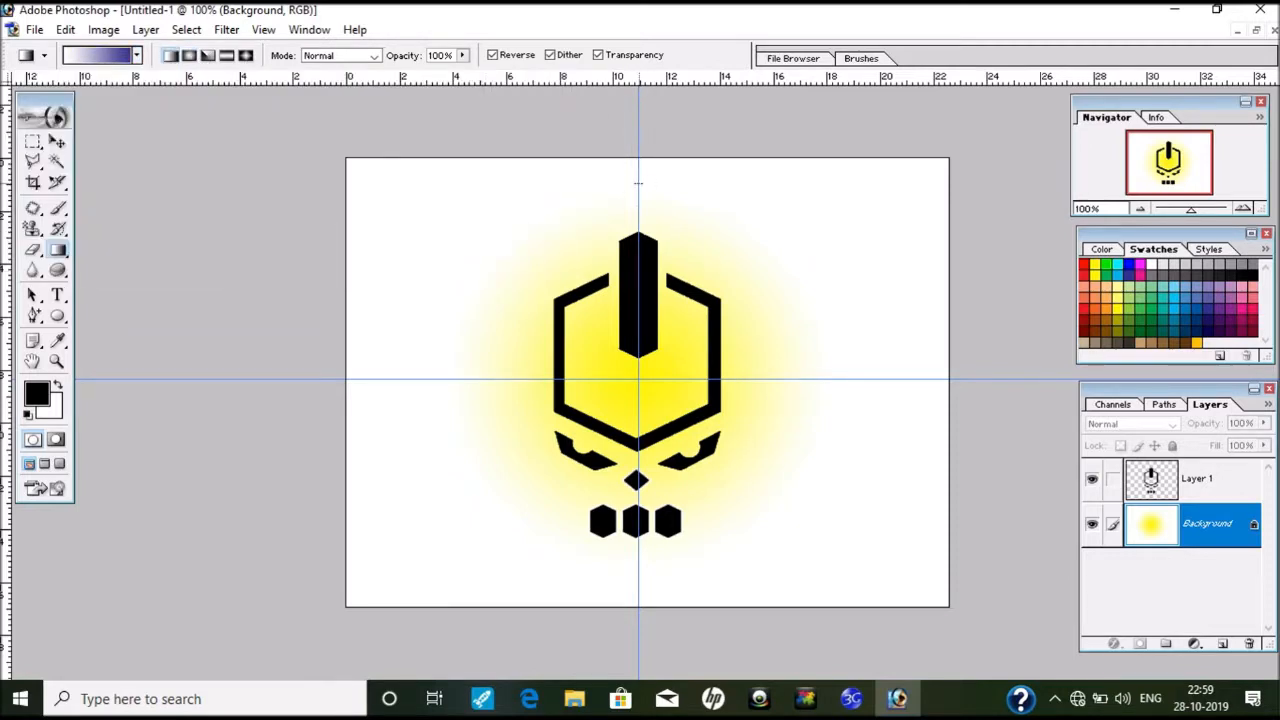
{"action": "left_click_drag", "start_coordinate": [637, 183], "coordinate": [643, 553]}
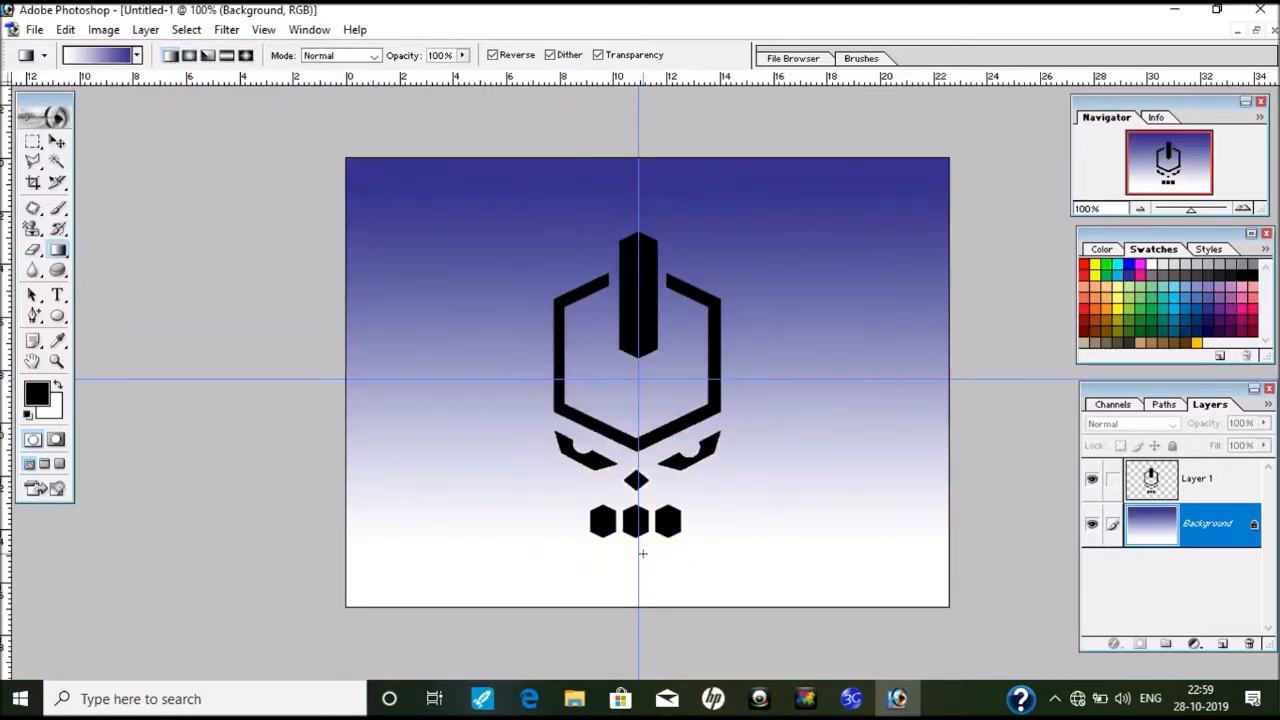